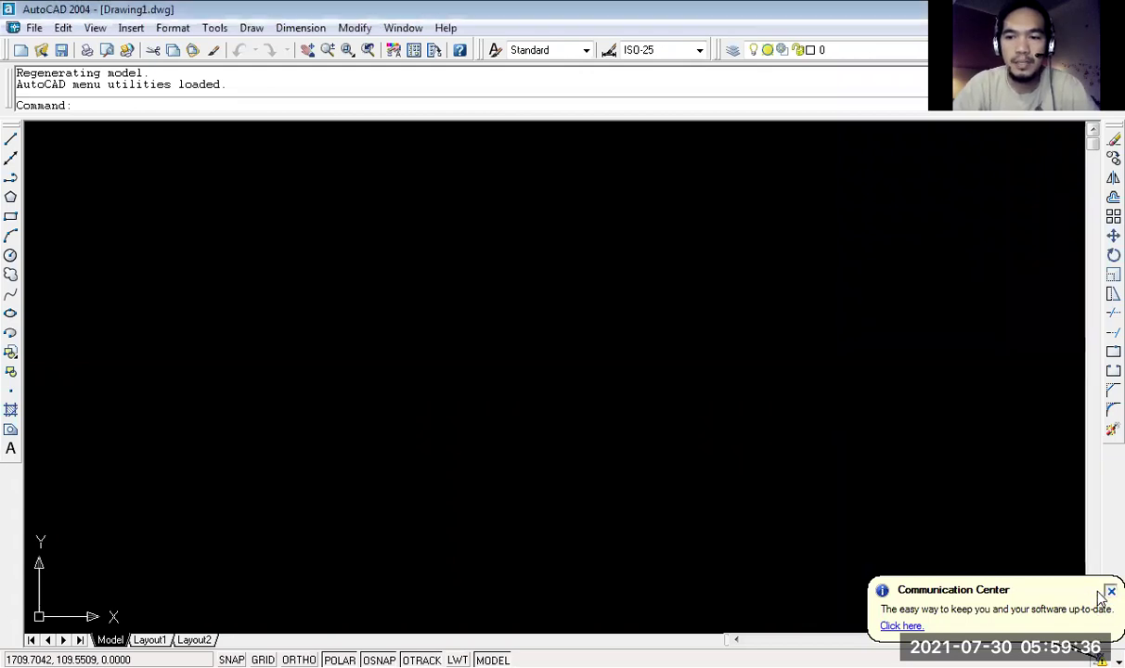
# Close the Communication Center balloon to leave a clear Drawing1 workspace
pyautogui.click(1110, 591)
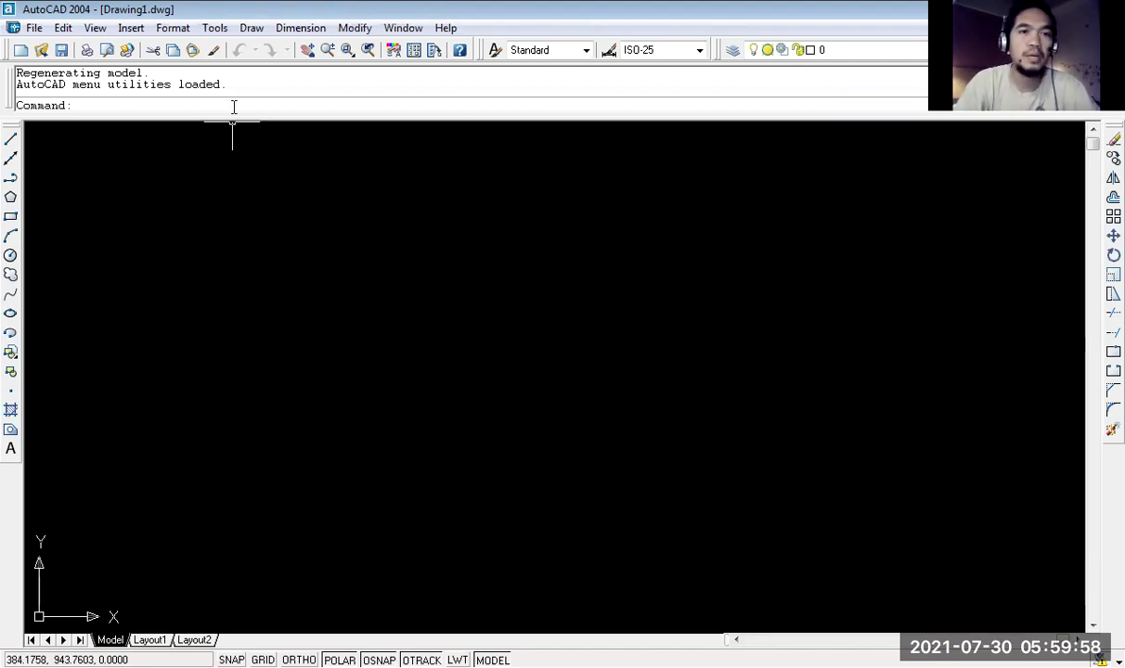
# Set the drawing LIMITS from lower left 0,0 to upper right 2970,2100
pyautogui.write('LIMITS')
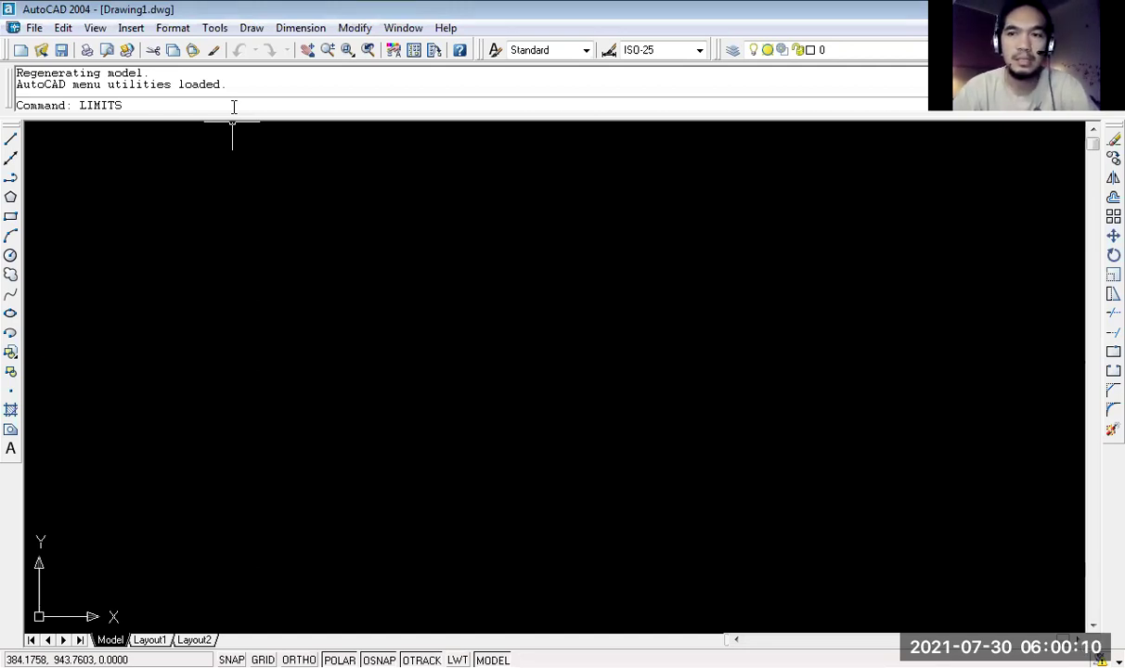
pyautogui.press('Return')
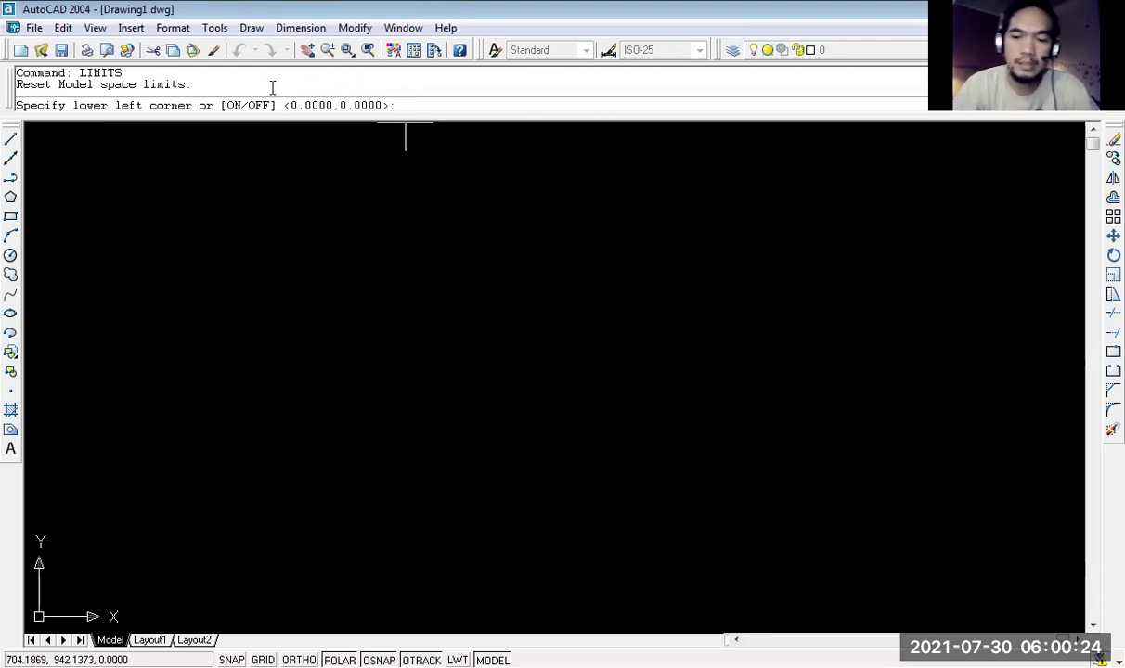
pyautogui.press('Return')
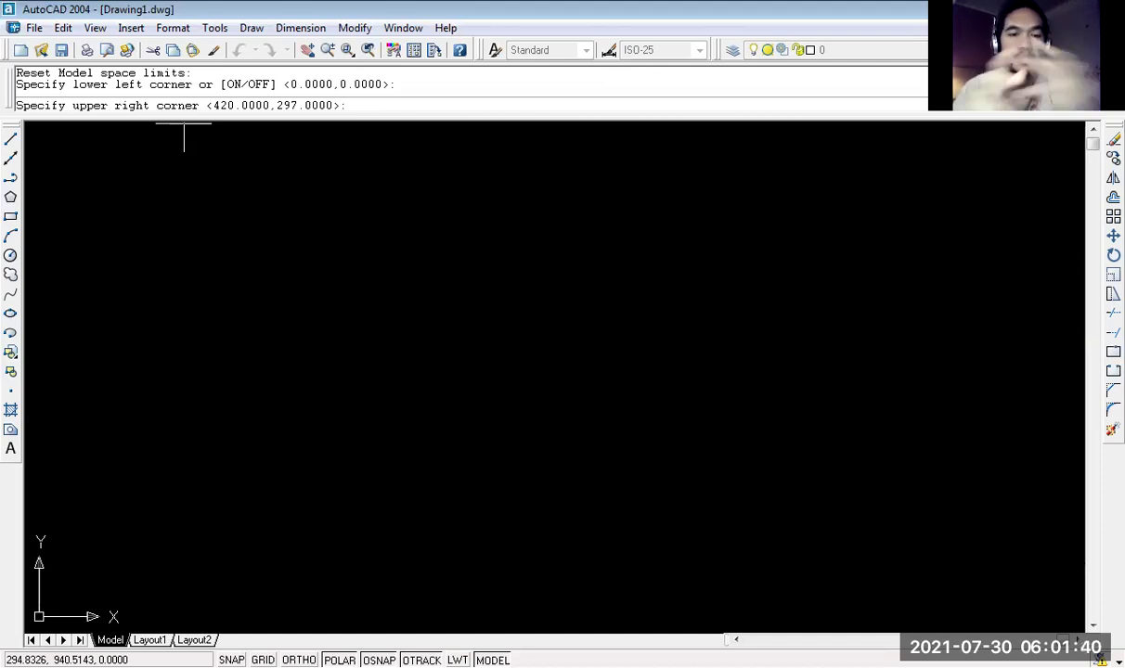
pyautogui.write('2970,')
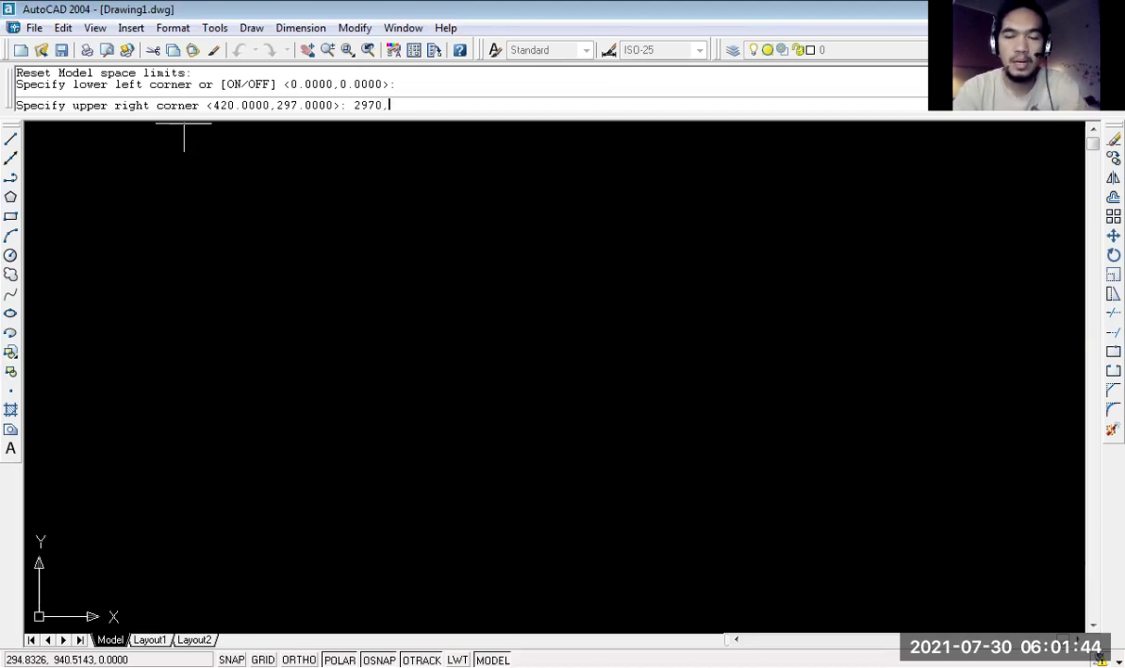
pyautogui.write('2100')
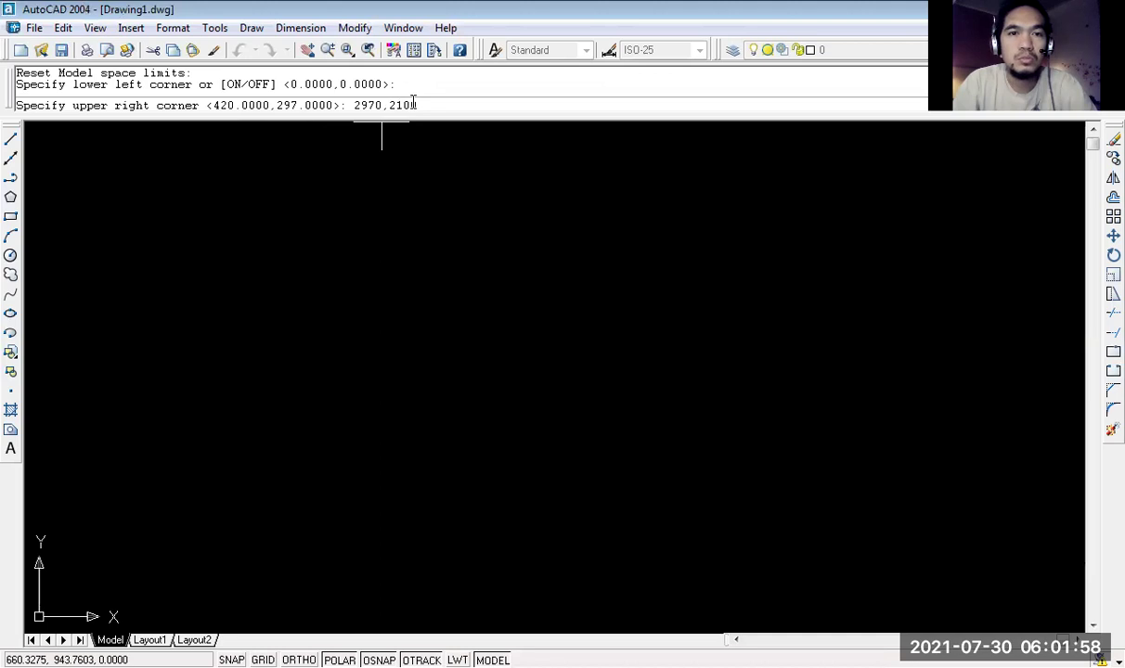
pyautogui.press('Return')
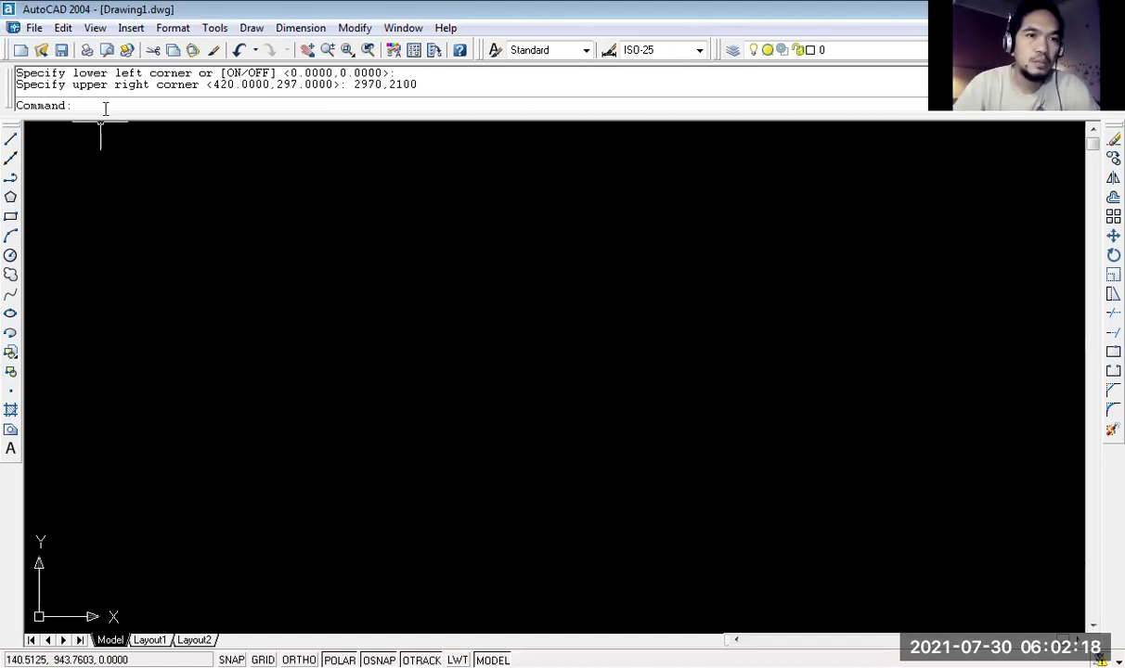
# Draw a 2970 by 2100 rectangle starting from a corner at the upper left
pyautogui.write('RECTANGLE')
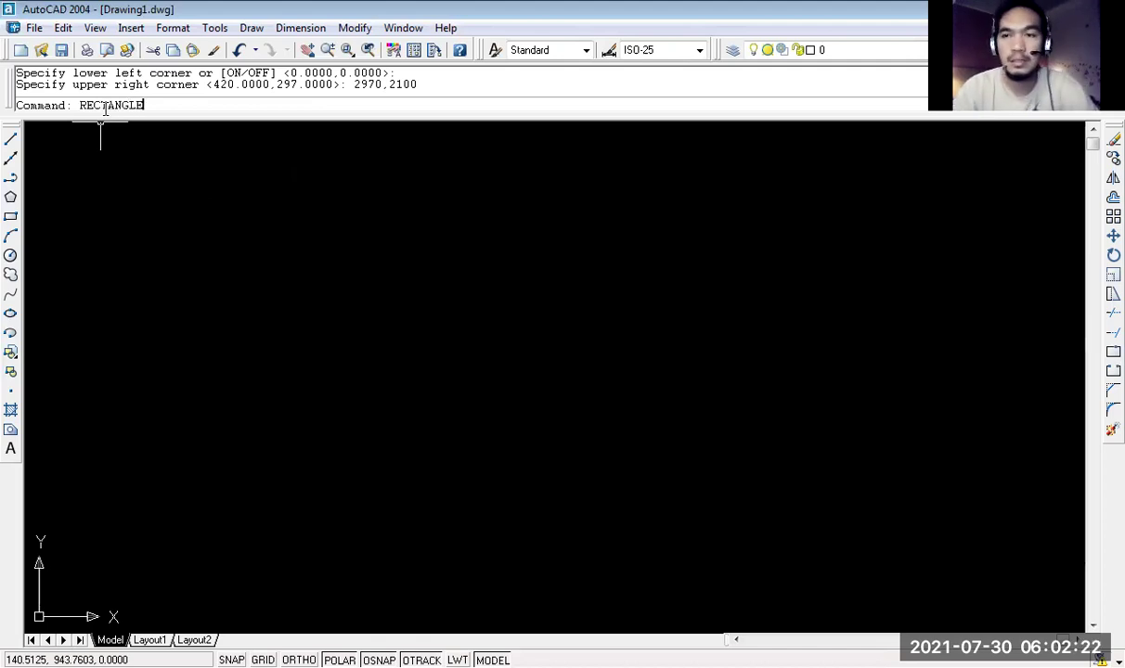
pyautogui.press('Return')
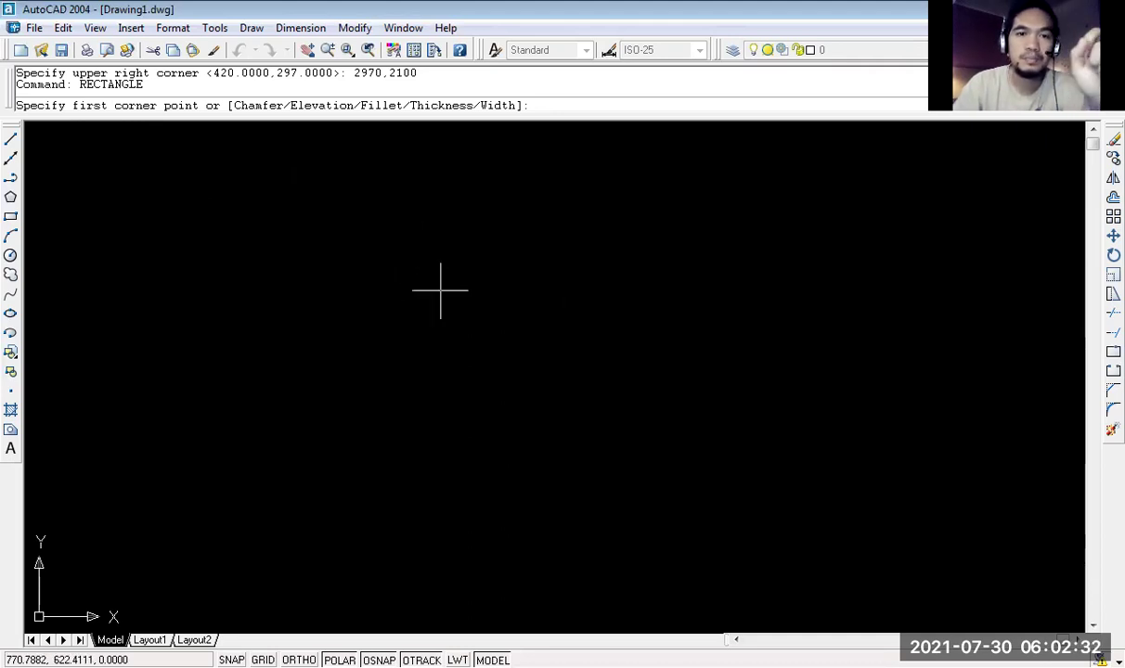
pyautogui.click(387, 236)
pyautogui.write('@')
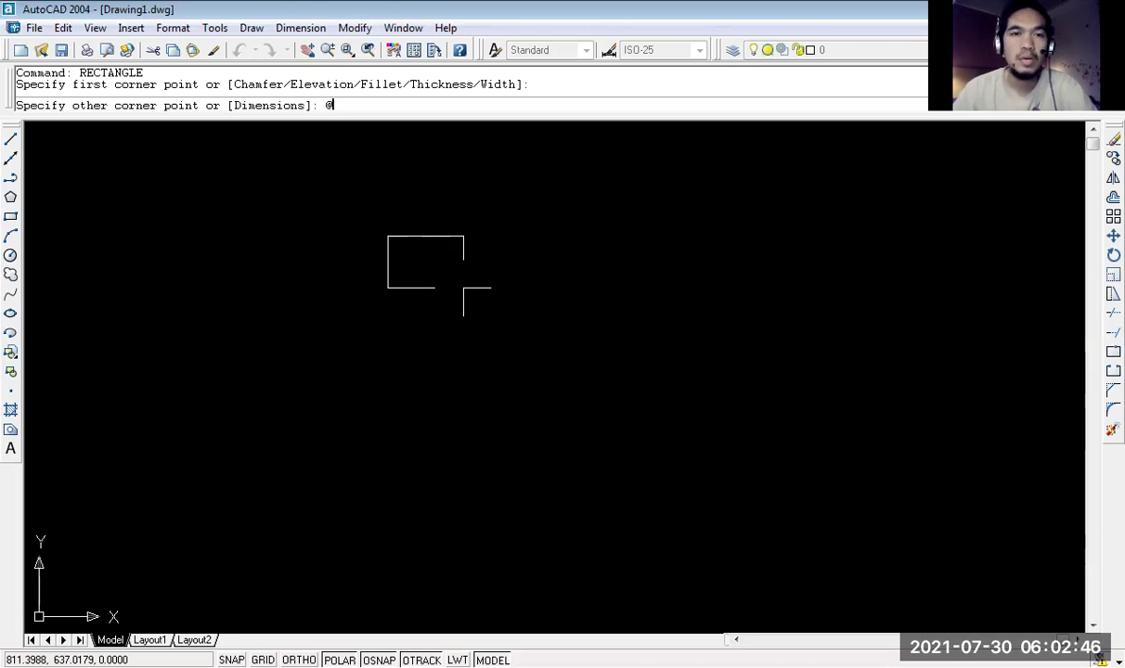
pyautogui.write('2970,2100')
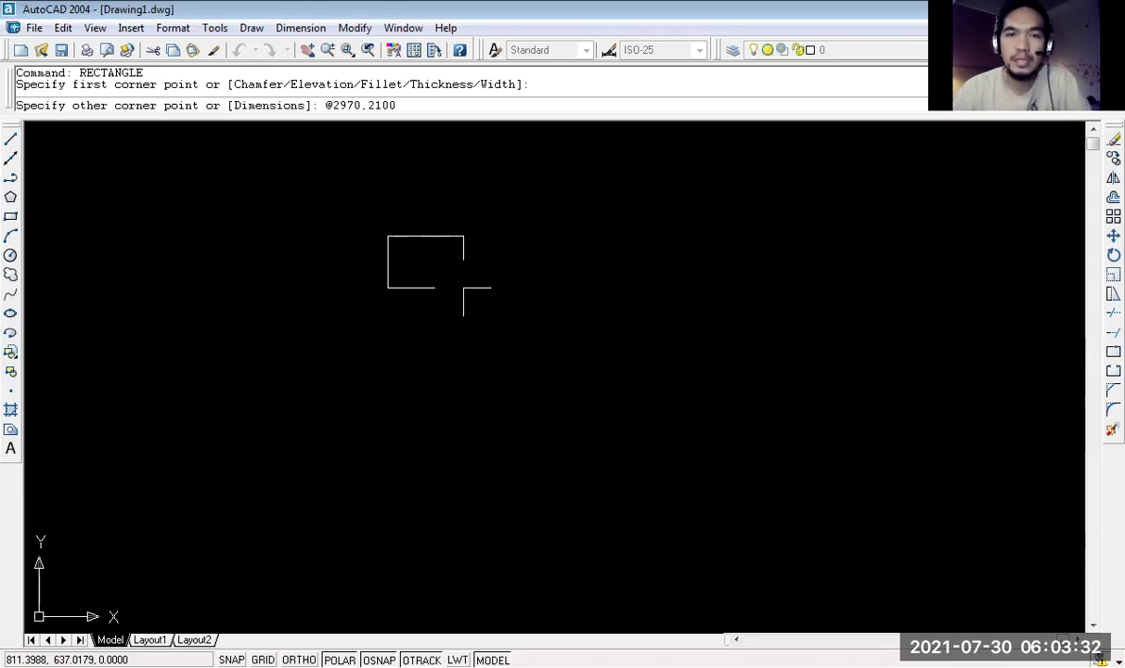
pyautogui.press('Return')
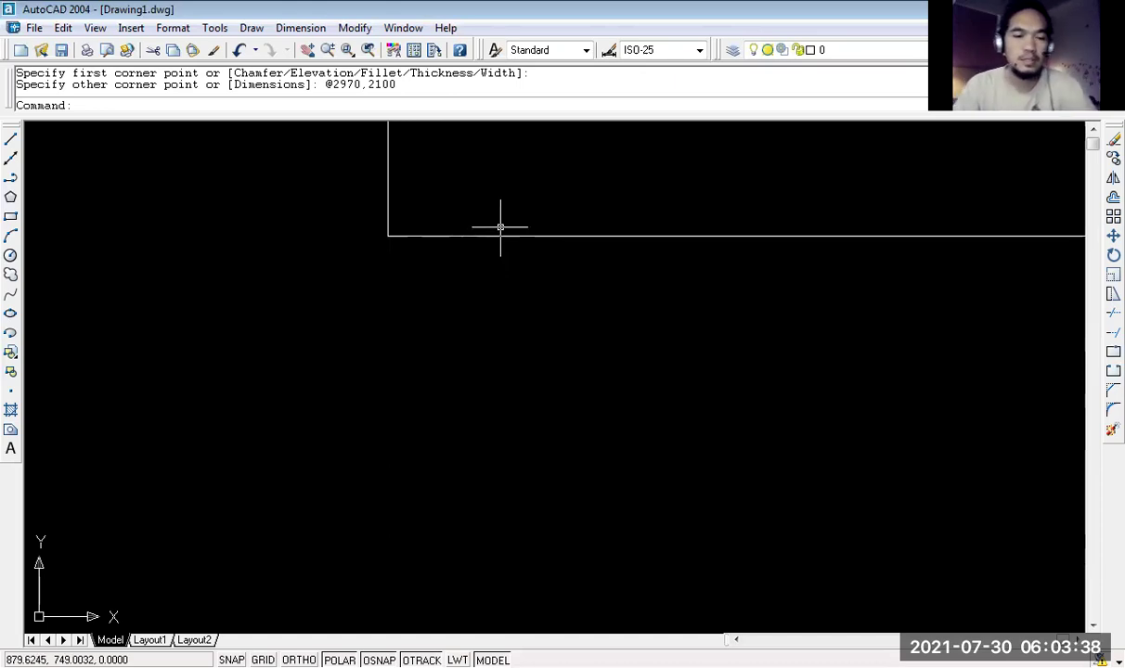
pyautogui.write('Z')
# Zoom All and pan so the 2970 by 2100 rectangle sits centred on screen
pyautogui.press('Return')
pyautogui.write('A')
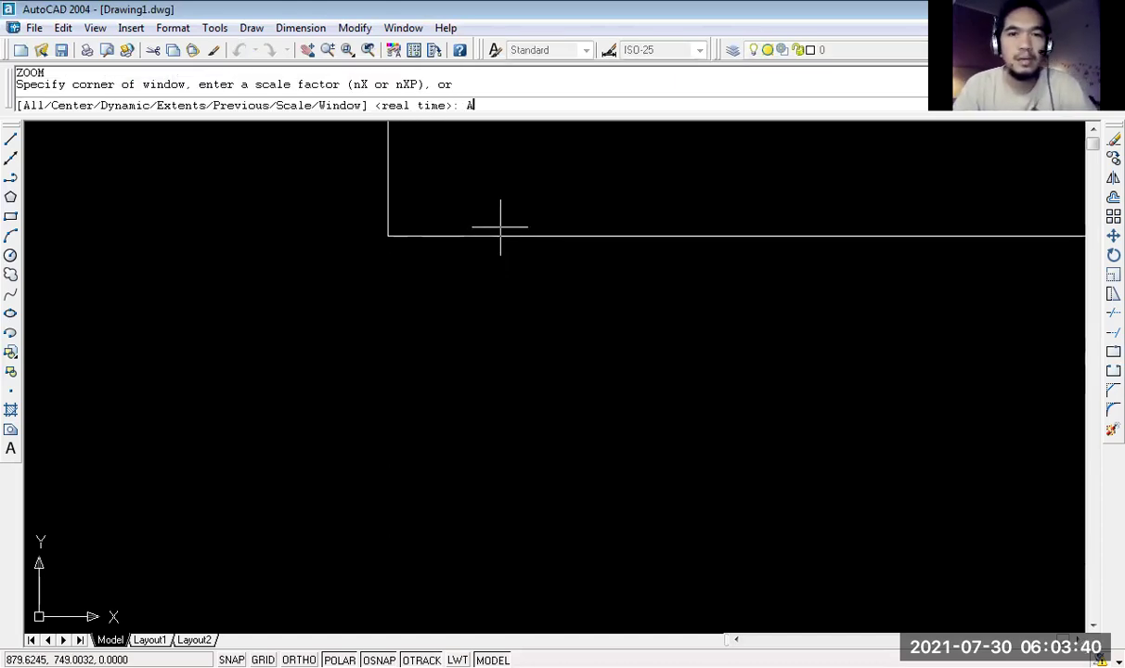
pyautogui.press('Return')
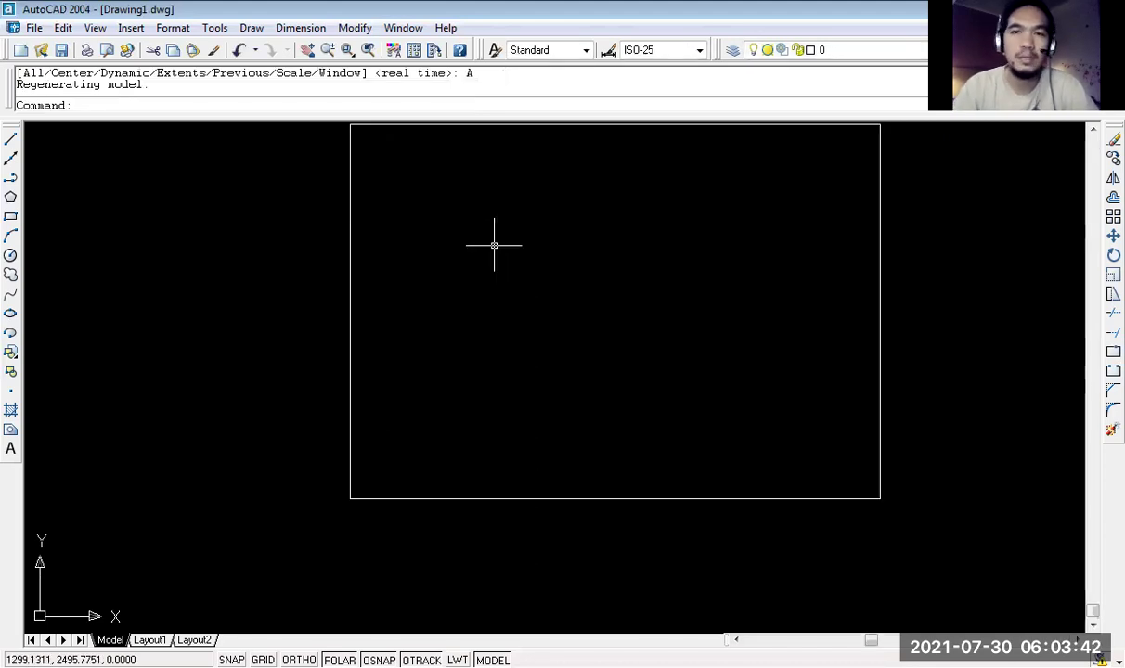
pyautogui.moveTo(591, 286); pyautogui.dragTo(450, 305, button='middle')
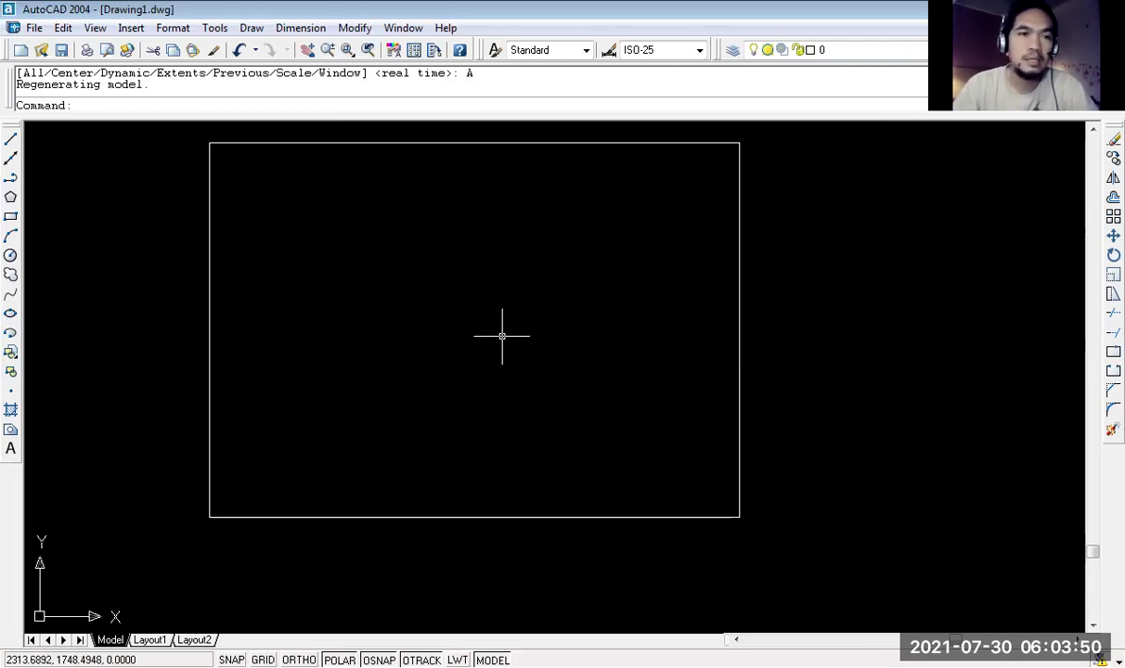
pyautogui.write('RECYANGLE')
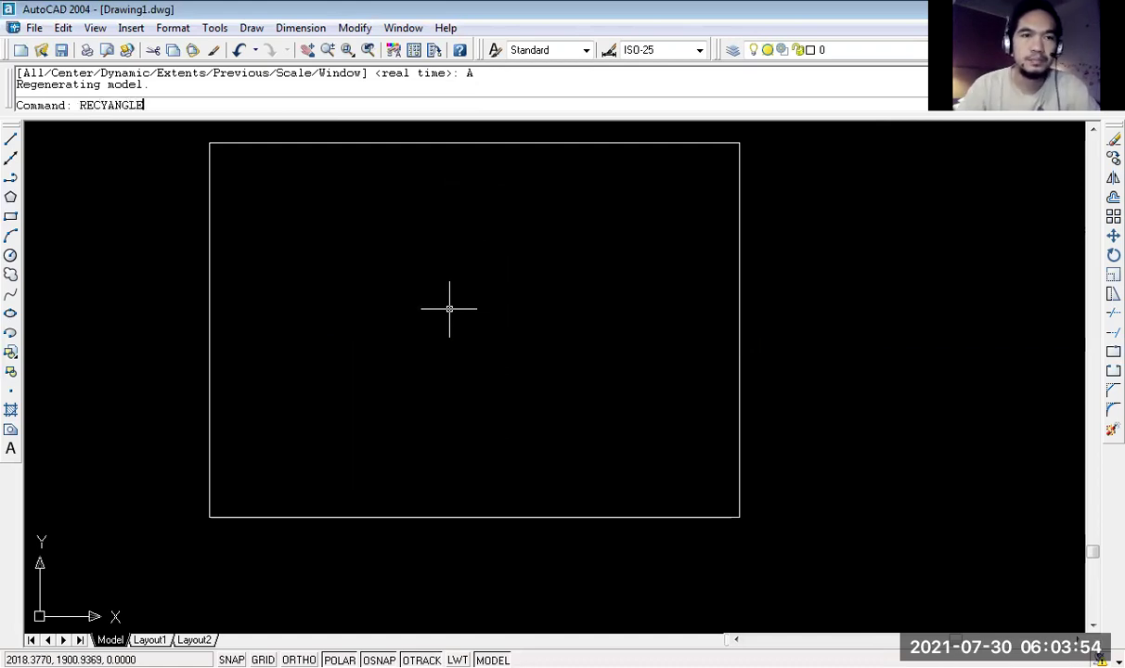
pyautogui.press('BackSpace')
pyautogui.press('BackSpace')
pyautogui.press('BackSpace')
pyautogui.press('BackSpace')
pyautogui.press('BackSpace')
pyautogui.press('BackSpace')
pyautogui.write('TANGLE')
pyautogui.press('Return')
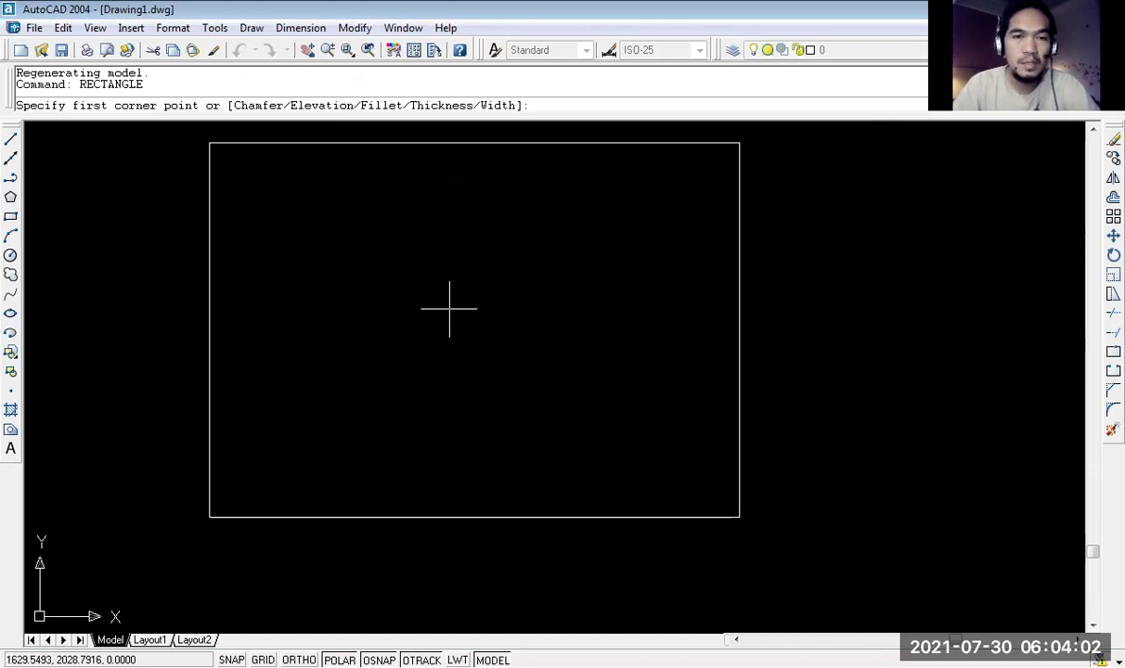
pyautogui.click(343, 281)
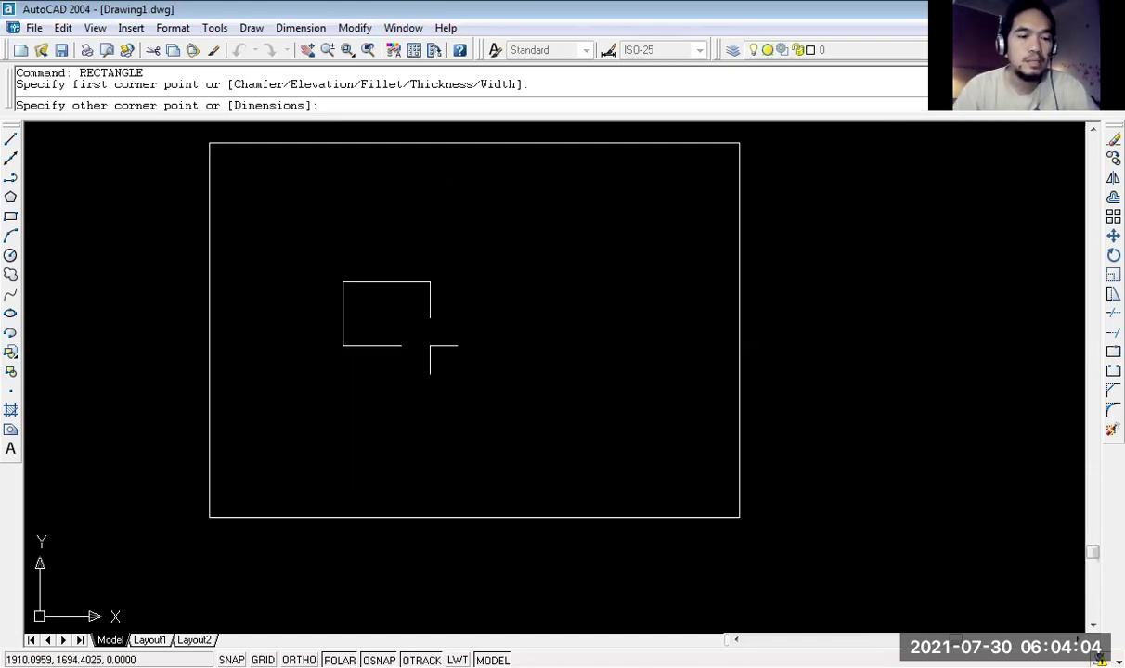
pyautogui.write('@4')
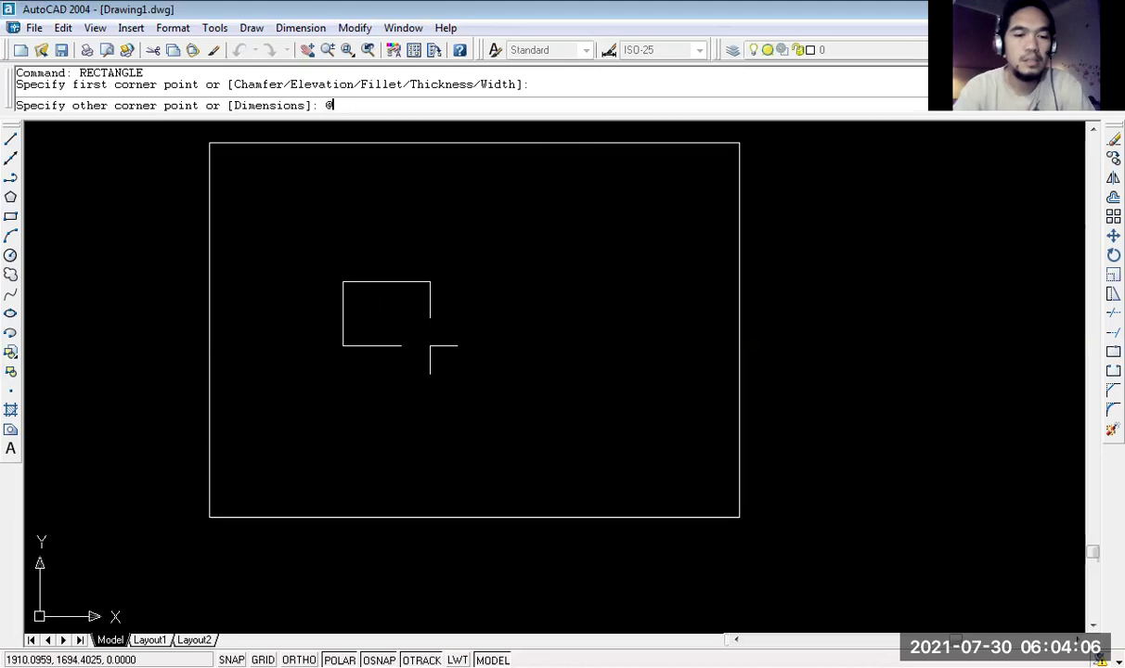
pyautogui.write('00')
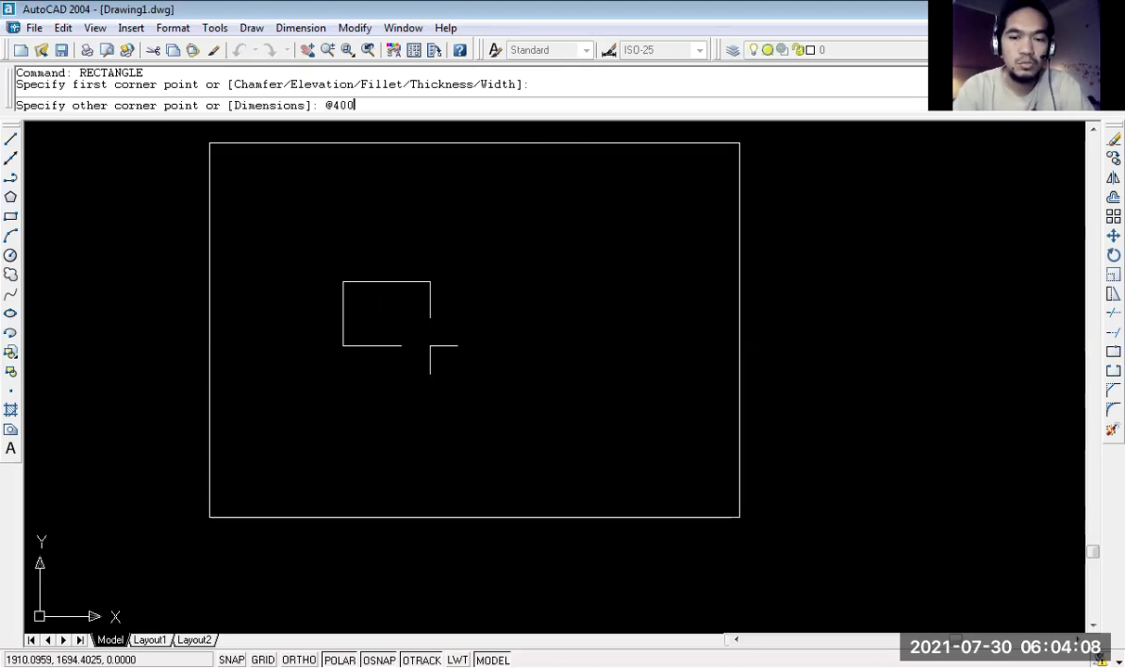
pyautogui.write(',600')
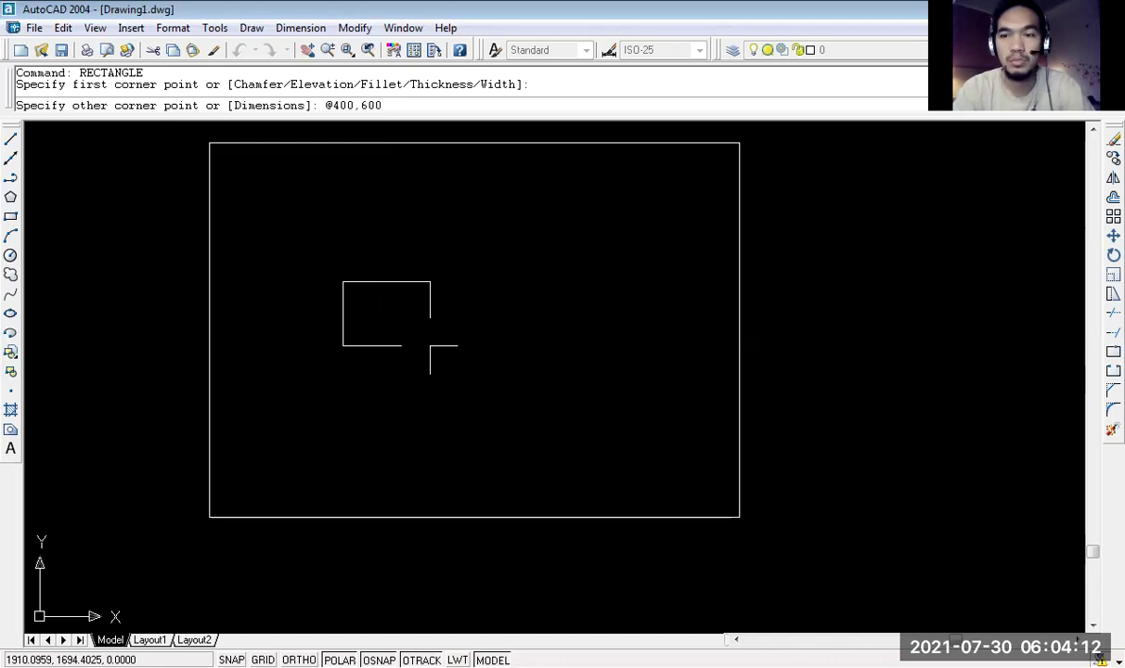
pyautogui.press('Return')
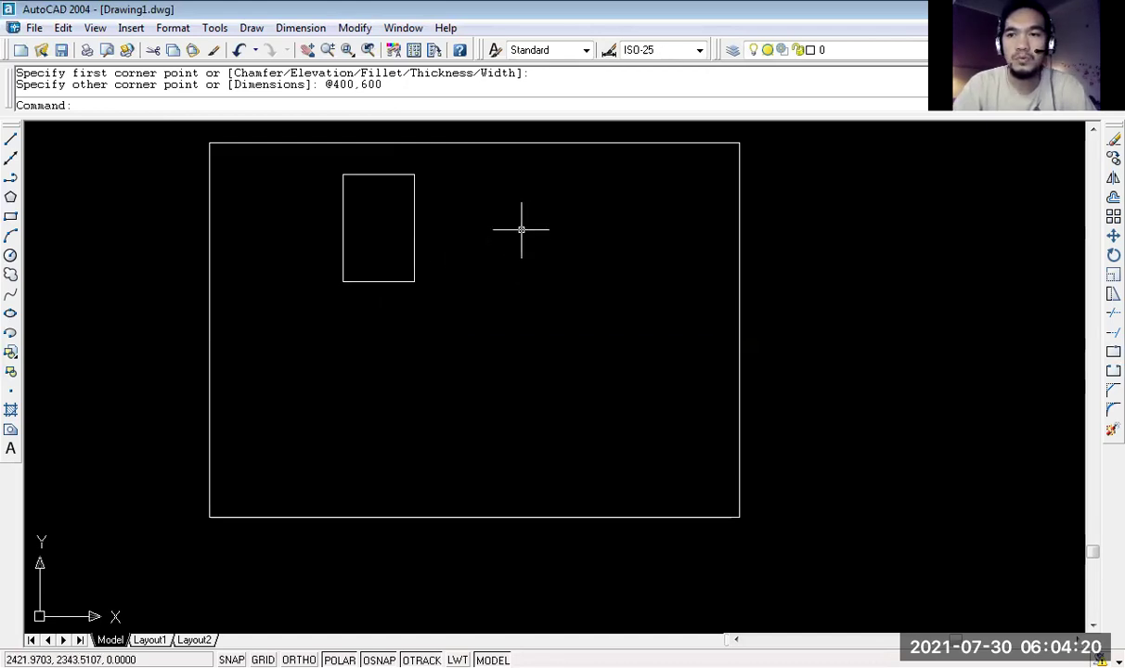
# Move the 400 by 600 rectangle down and left from its lower right corner
pyautogui.click(1112, 235)
pyautogui.click(414, 256)
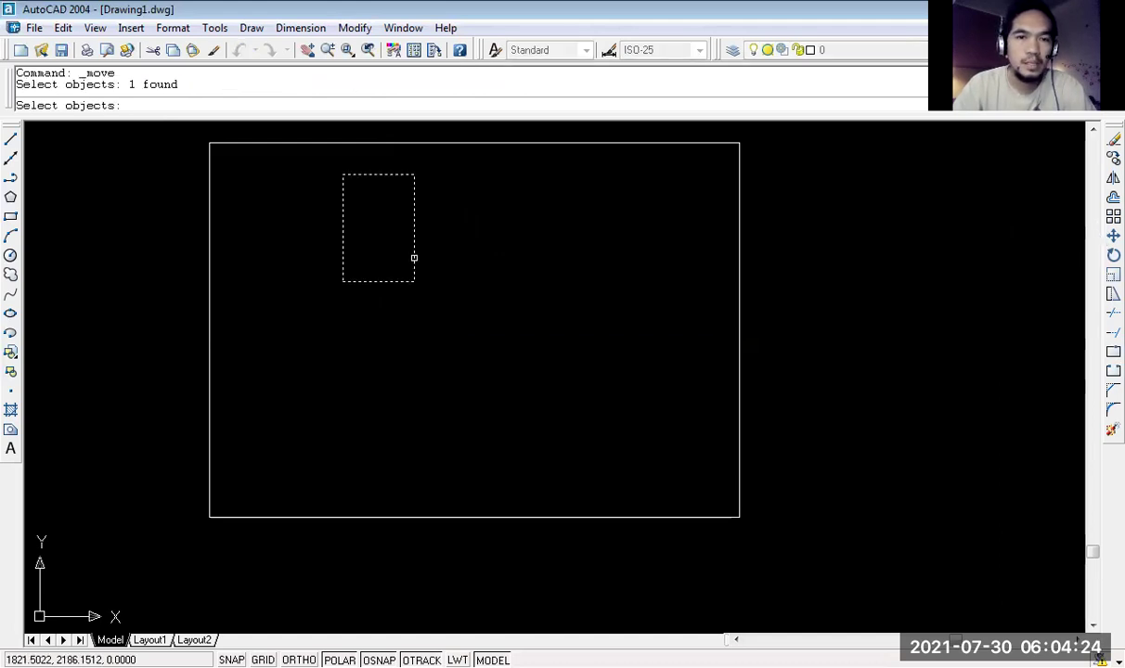
pyautogui.press('Return')
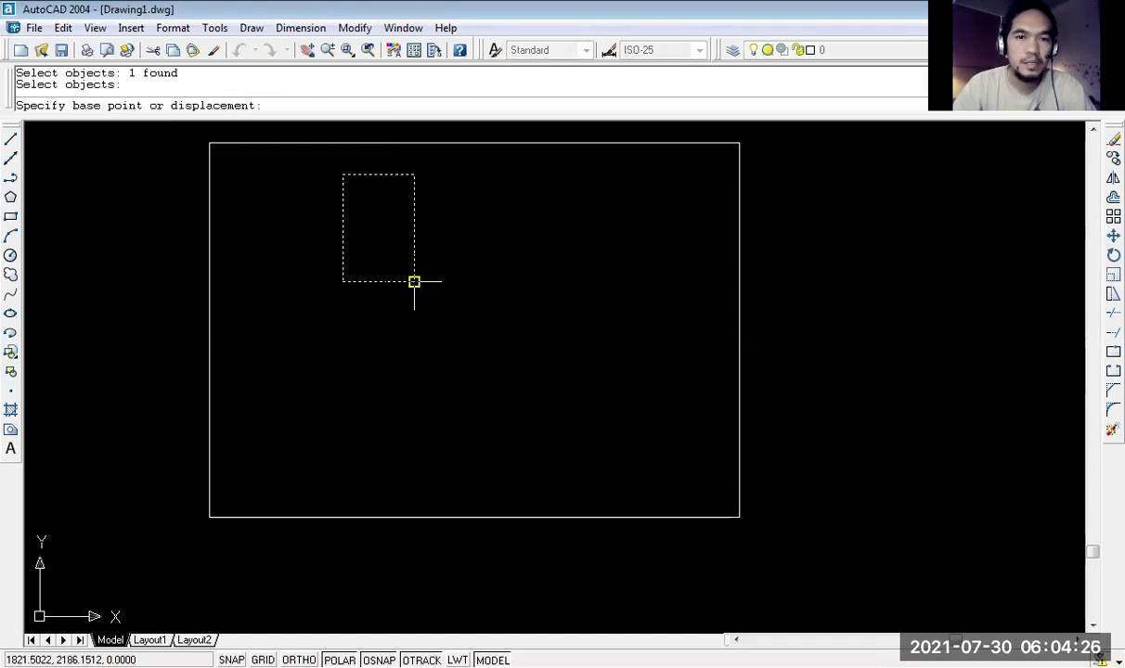
pyautogui.click(413, 281)
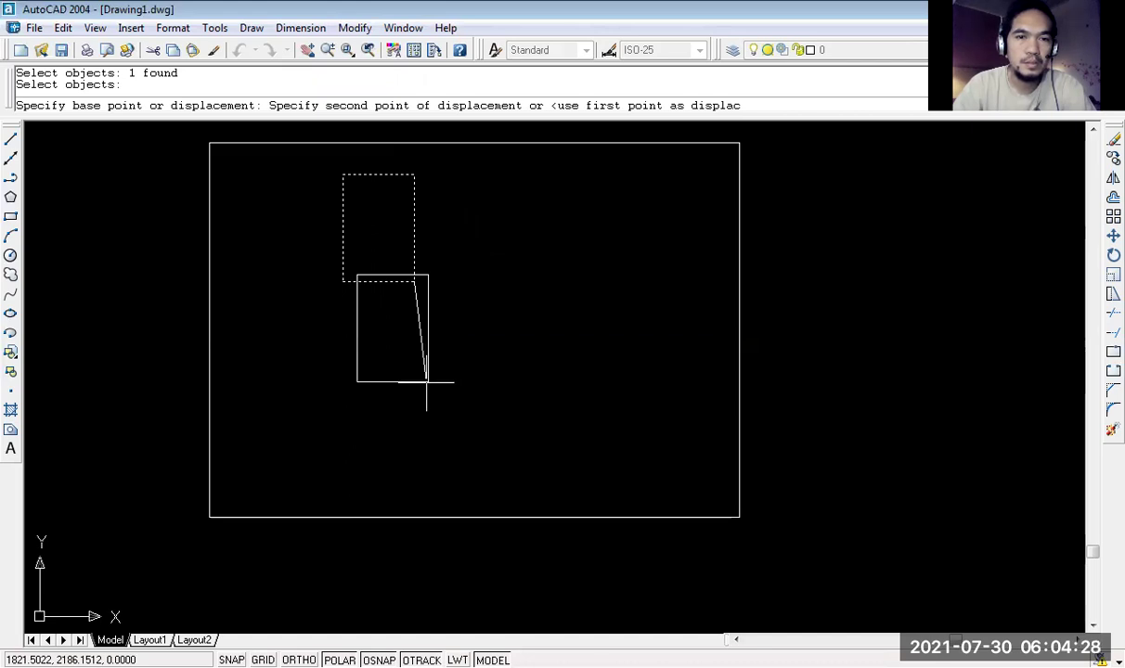
pyautogui.click(344, 382)
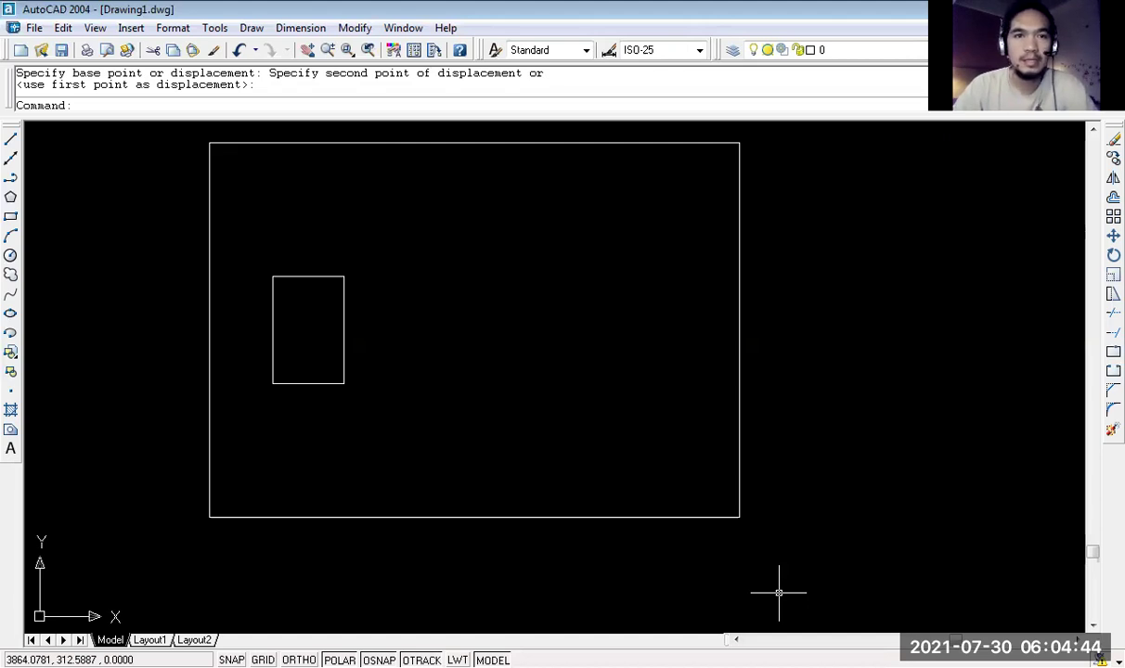
# Turn on the Dimension toolbar and dock it top-left, clear of the rectangle
pyautogui.rightClick(423, 50)
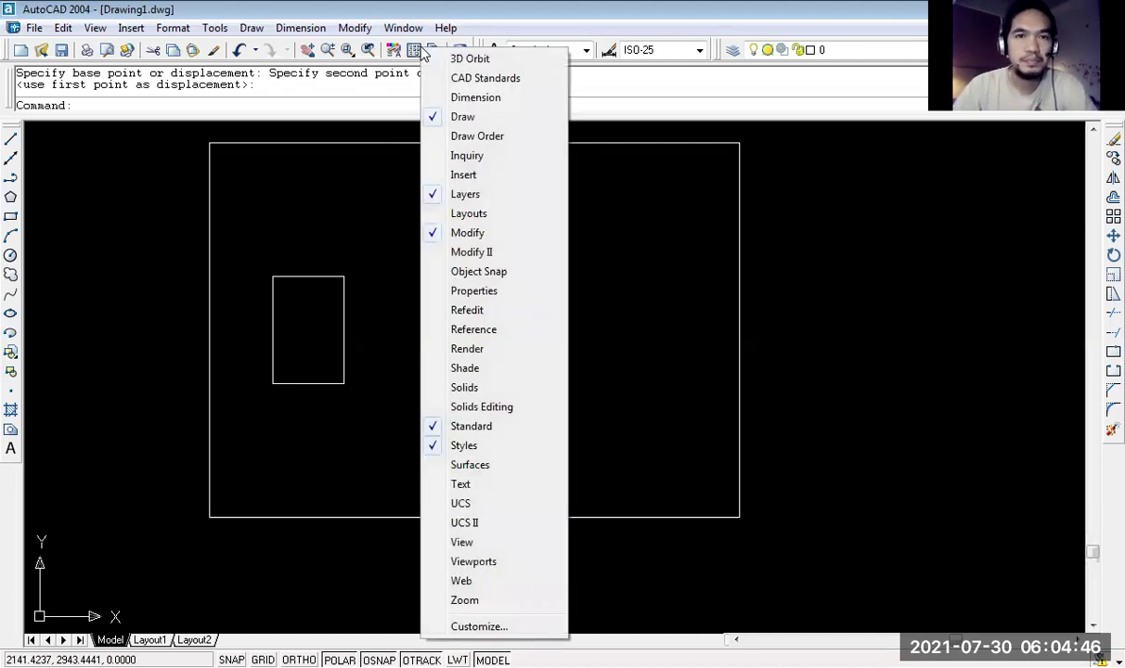
pyautogui.click(775, 206)
pyautogui.click(774, 206)
pyautogui.click(751, 206)
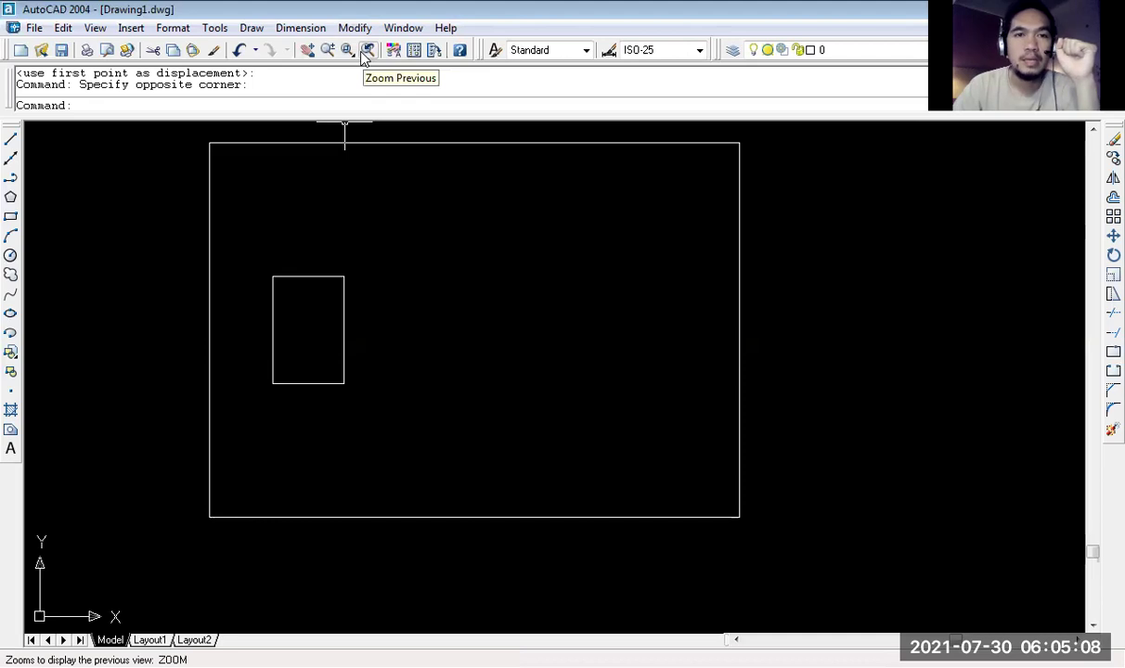
pyautogui.rightClick(365, 57)
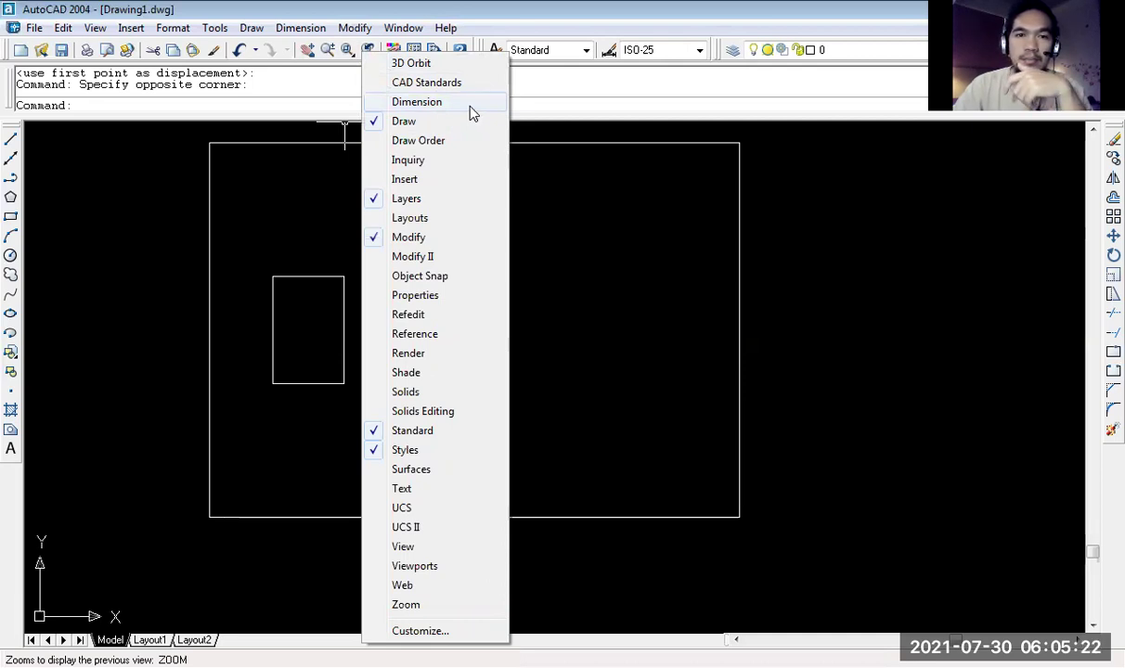
pyautogui.click(470, 108)
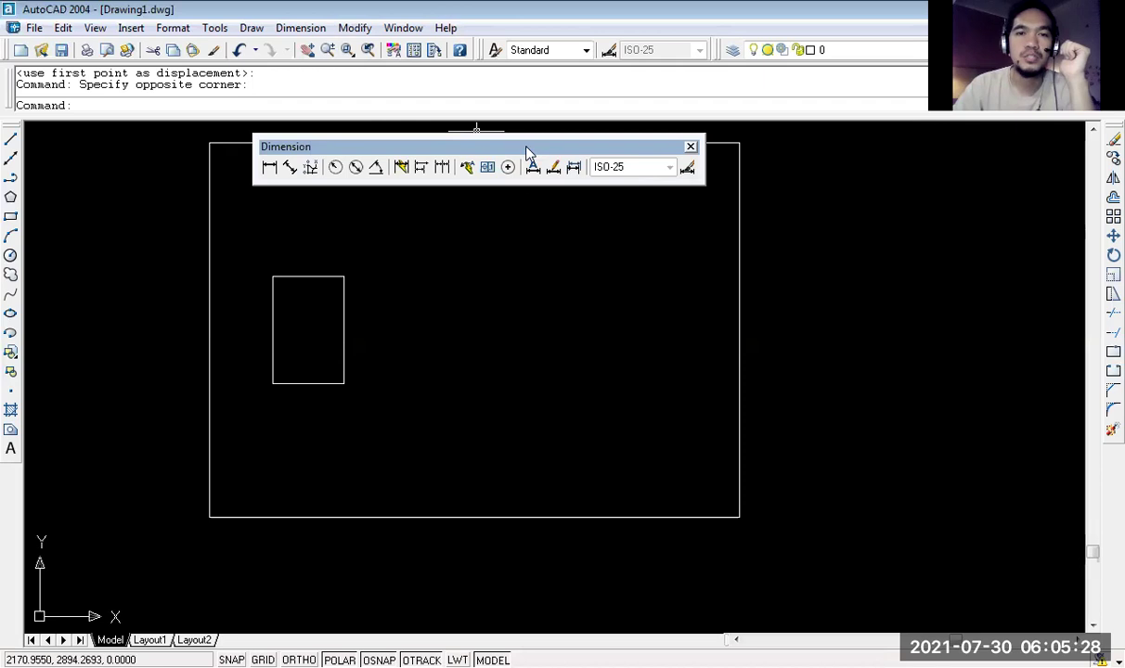
pyautogui.moveTo(525, 151); pyautogui.dragTo(525, 151)
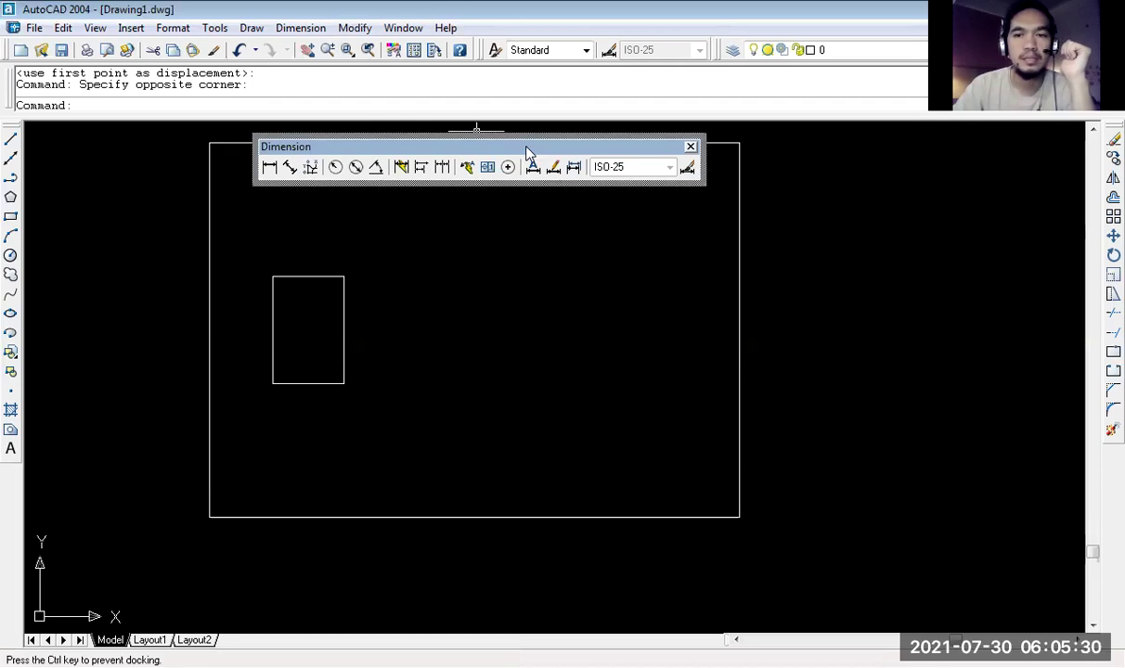
pyautogui.moveTo(525, 151)
pyautogui.mouseDown()
pyautogui.moveTo(283, 107)
pyautogui.moveTo(491, 528)
pyautogui.moveTo(698, 295)
pyautogui.mouseUp()
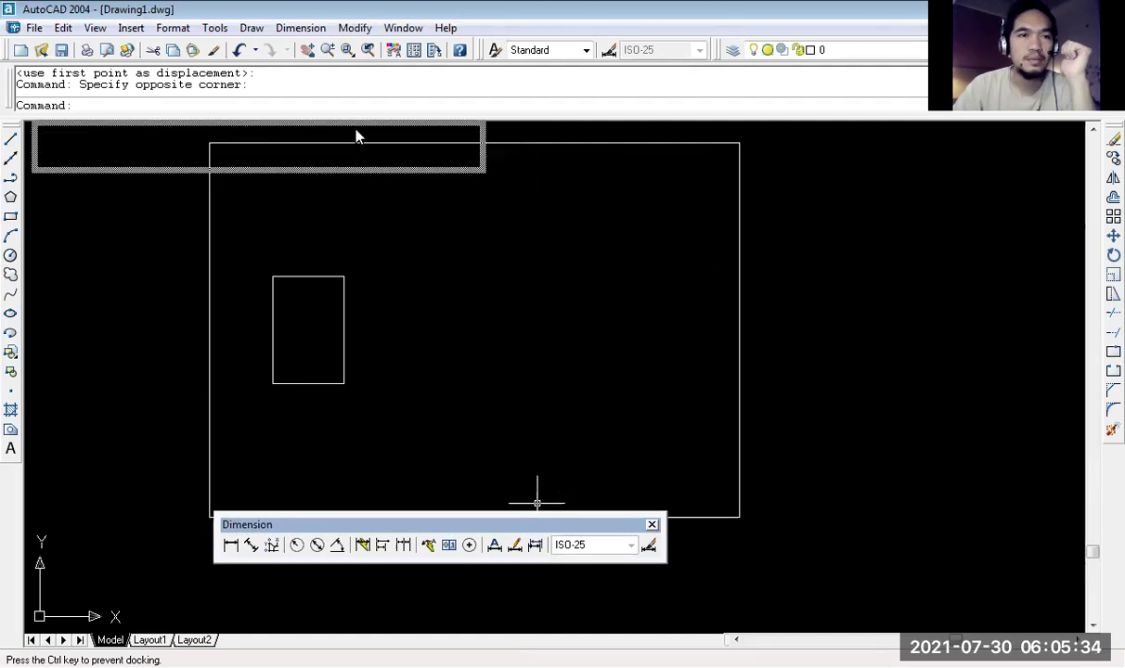
pyautogui.moveTo(386, 145)
pyautogui.mouseDown()
pyautogui.moveTo(348, 131)
pyautogui.moveTo(362, 143)
pyautogui.mouseUp()
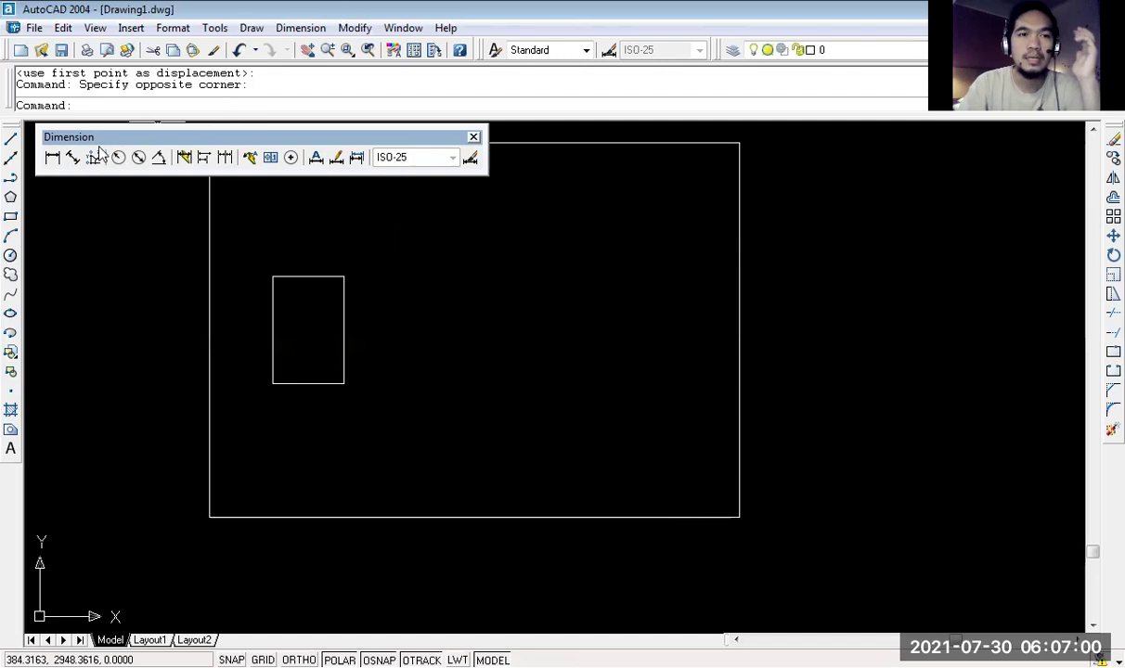
# Start a Linear Dimension and zoom in on the small rectangle
pyautogui.click(51, 160)
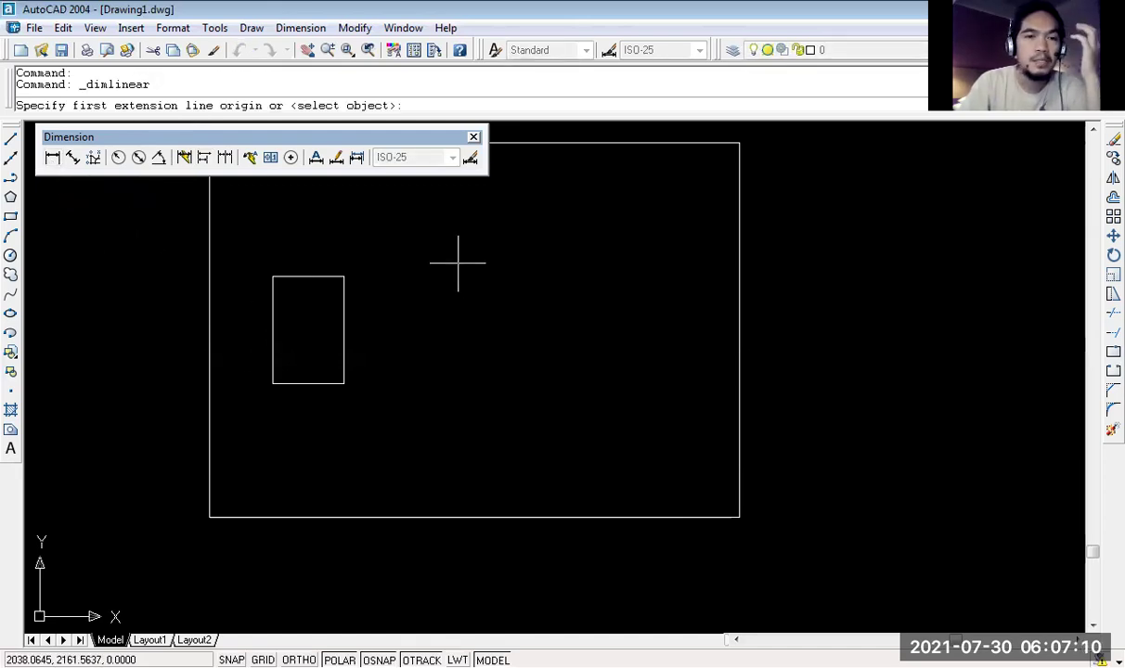
pyautogui.scroll(1, 269, 299)
pyautogui.scroll(1, 271, 297)
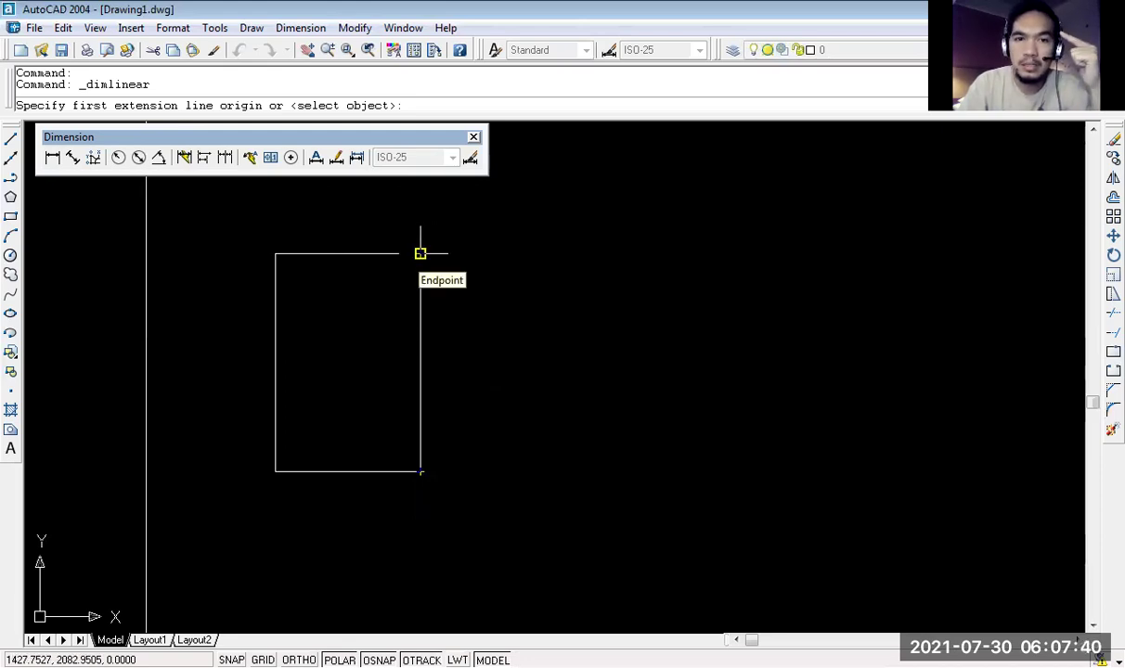
# Dimension the rectangle's right edge as 600, placing the dimension line to its right
pyautogui.click(420, 253)
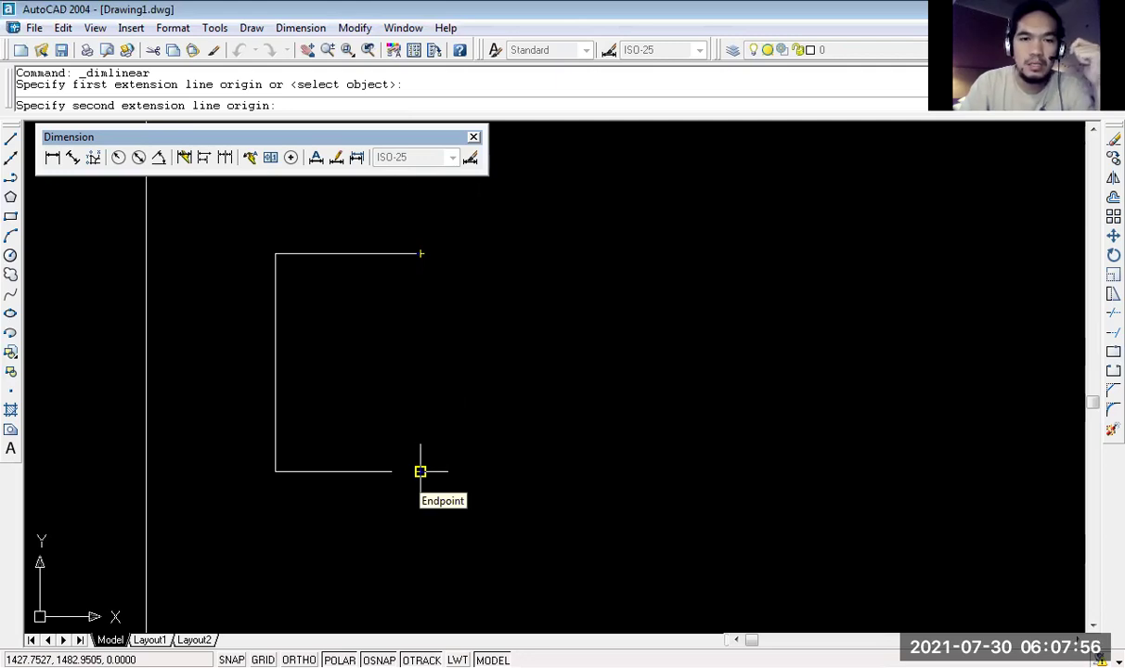
pyautogui.click(421, 472)
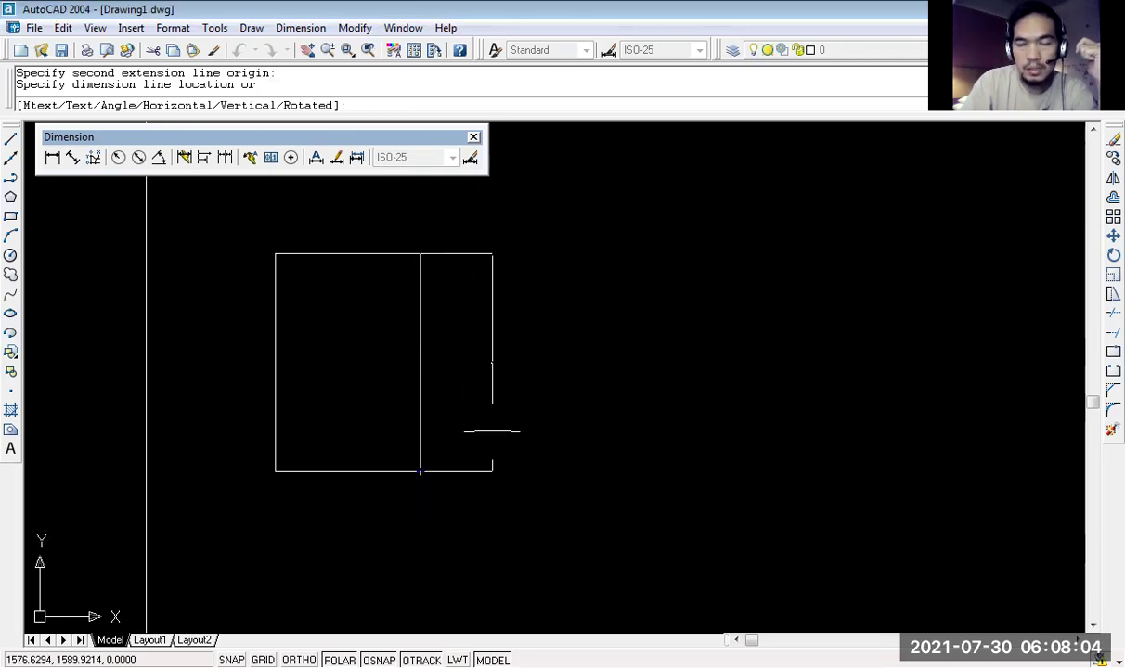
pyautogui.click(492, 431)
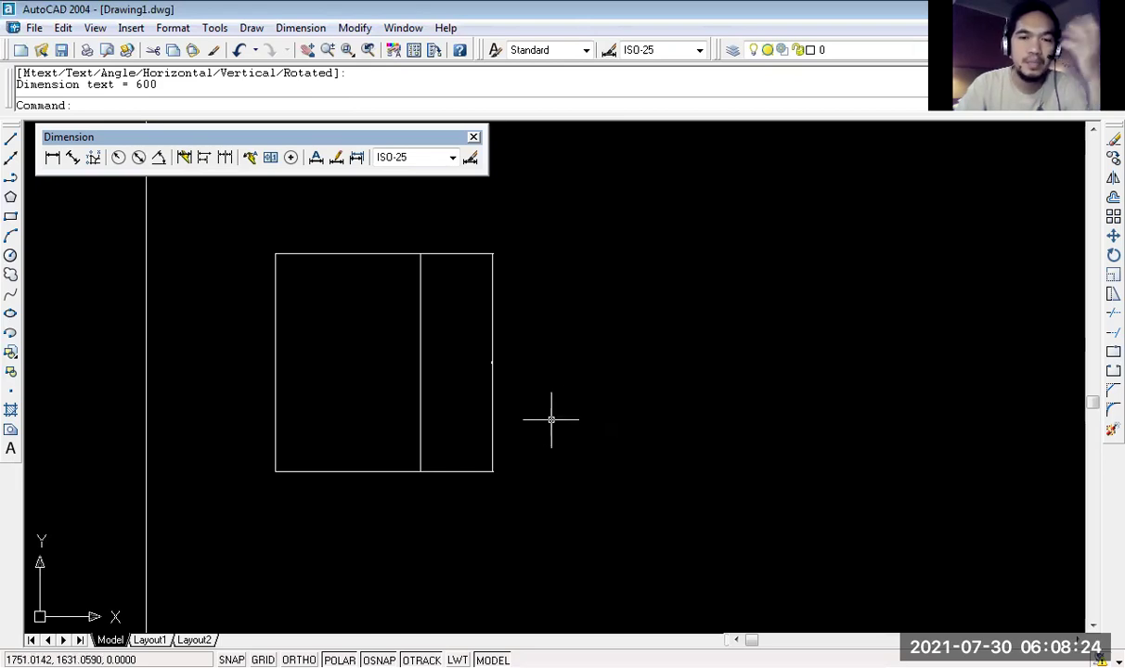
pyautogui.scroll(3, 494, 372)
pyautogui.scroll(2, 495, 372)
pyautogui.scroll(2, 495, 372)
pyautogui.scroll(2, 494, 372)
pyautogui.moveTo(452, 277); pyautogui.dragTo(526, 319, button='middle')
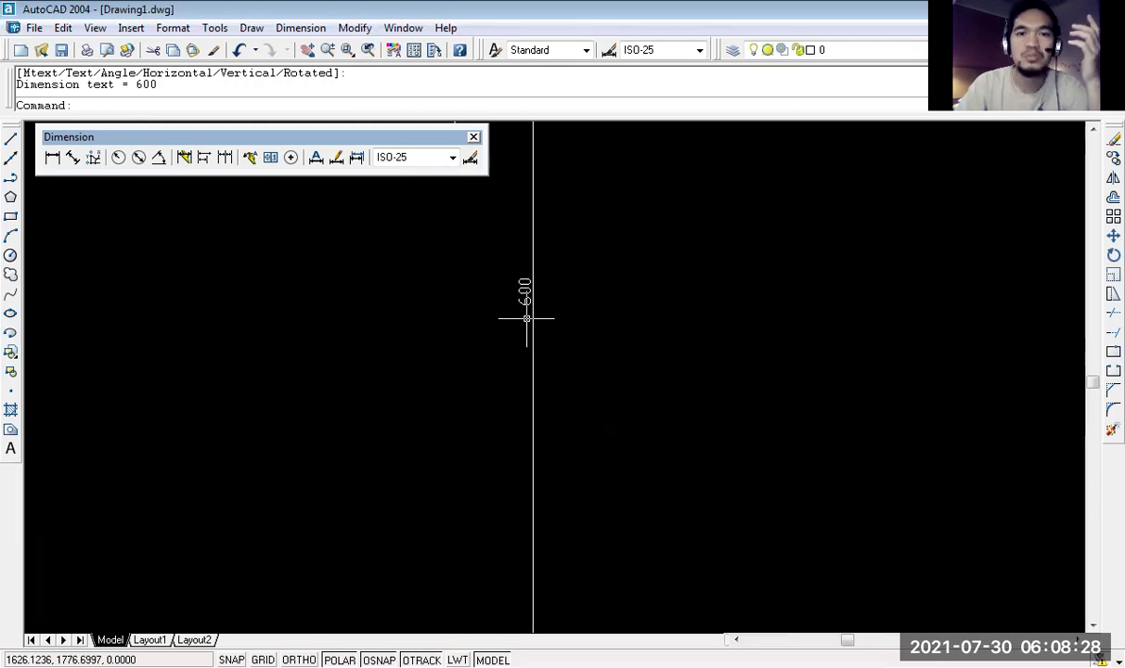
pyautogui.scroll(-3, 527, 318)
pyautogui.scroll(-1, 526, 318)
pyautogui.scroll(-2, 526, 318)
pyautogui.scroll(1, 526, 315)
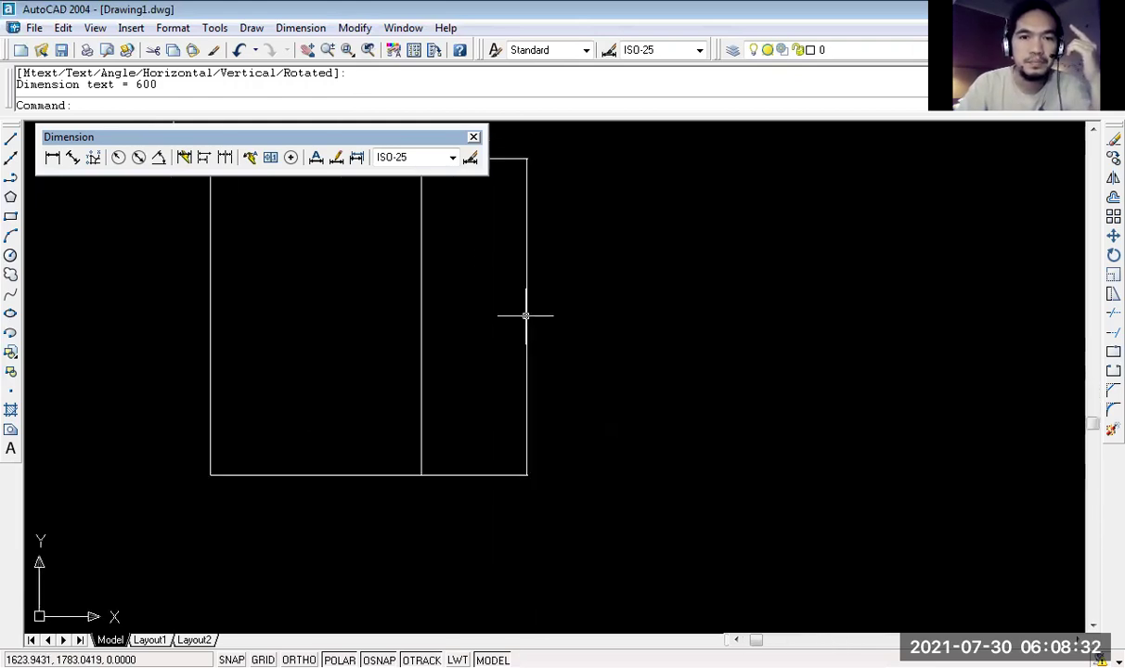
pyautogui.moveTo(524, 316)
pyautogui.mouseDown(button='middle')
pyautogui.moveTo(623, 331)
pyautogui.moveTo(597, 362)
pyautogui.mouseUp(button='middle')
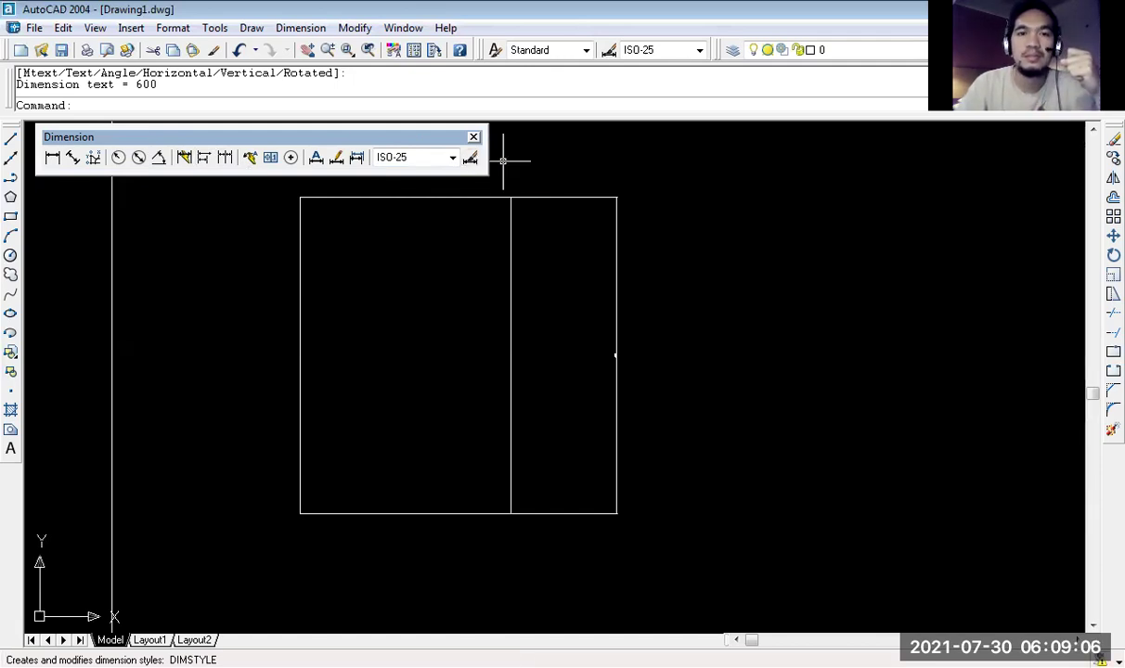
# Open the Dimension Style Manager showing ISO-25 and move its window into place
pyautogui.click(472, 160)
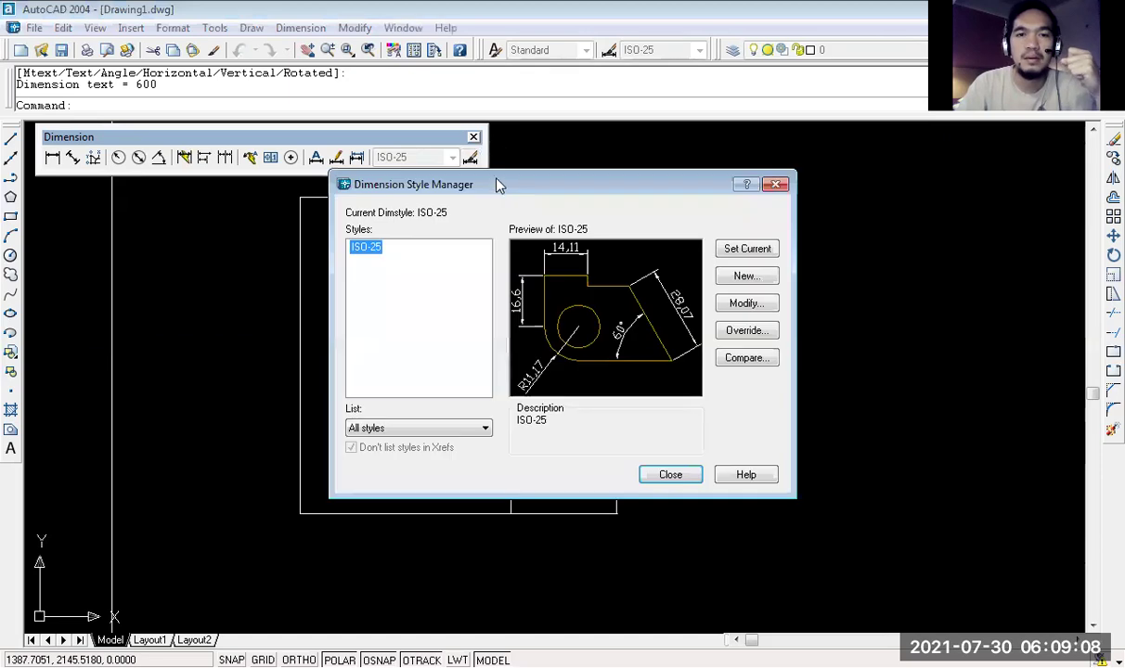
pyautogui.moveTo(535, 188); pyautogui.dragTo(606, 171)
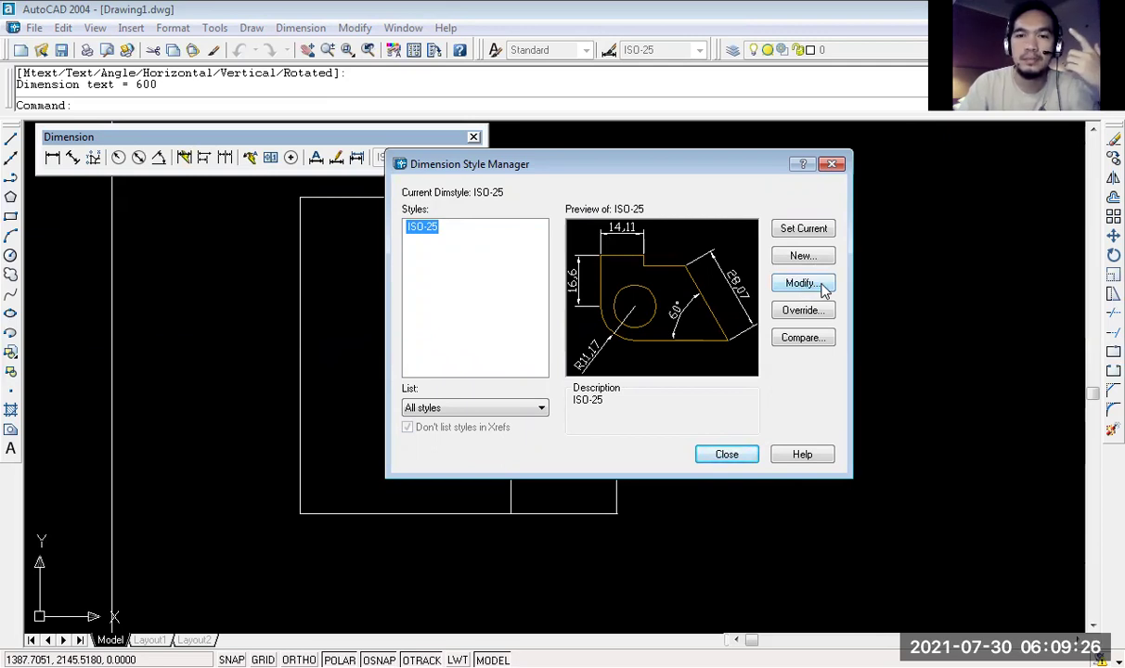
# Open ISO-25 for editing and show its Text settings, with text height still 2.5
pyautogui.click(822, 285)
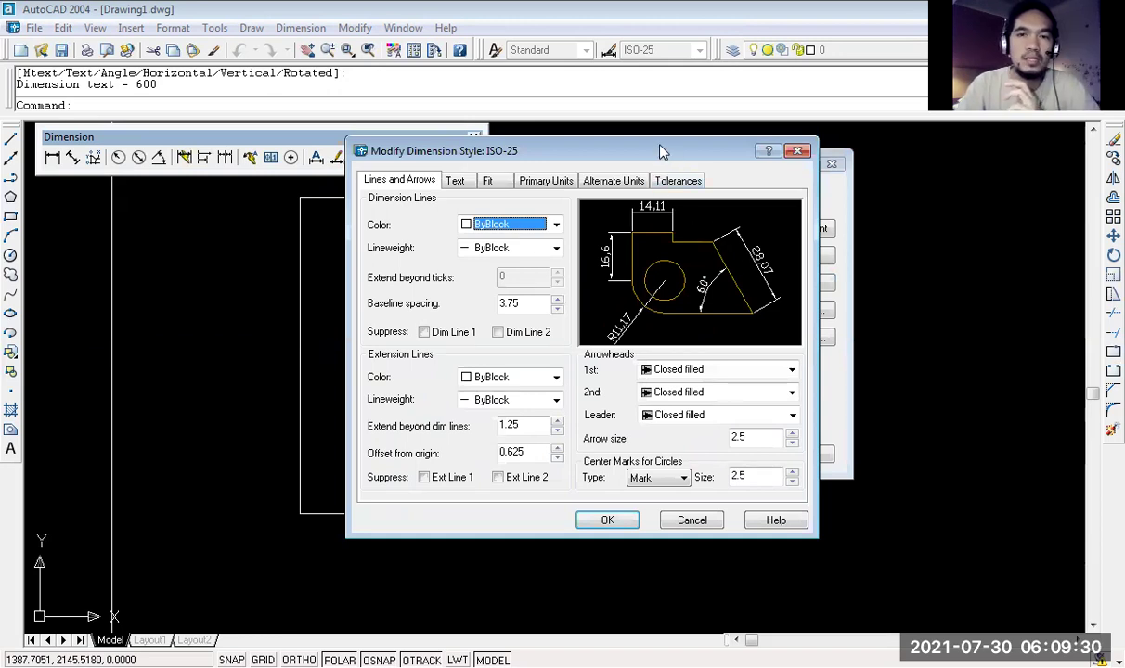
pyautogui.moveTo(662, 152); pyautogui.dragTo(564, 153)
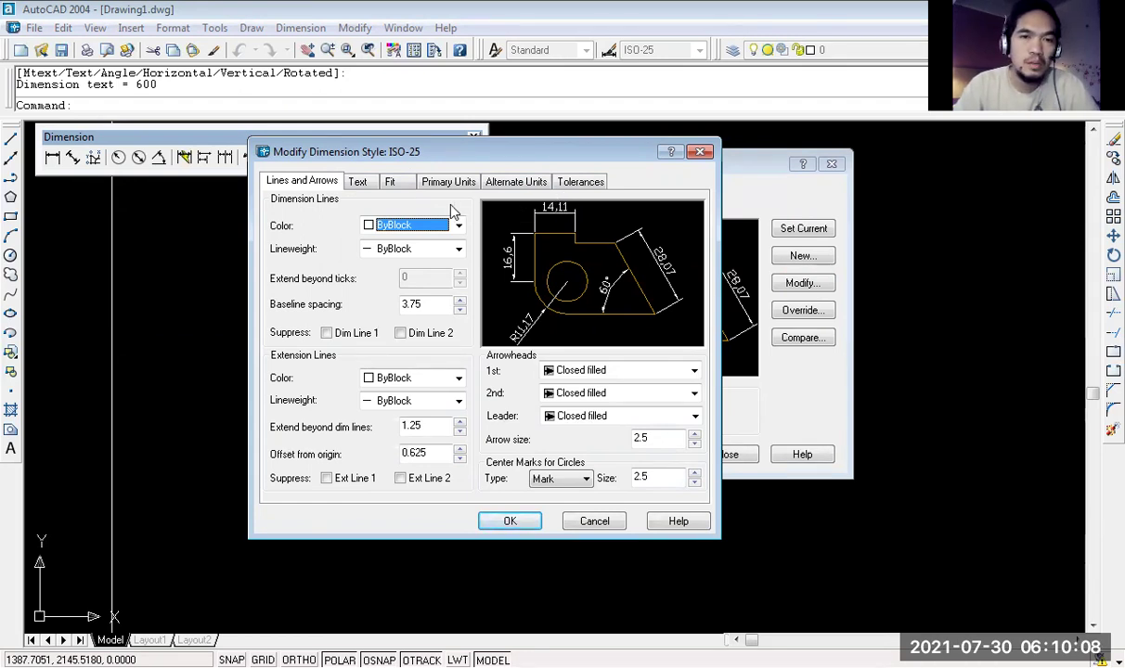
pyautogui.click(361, 183)
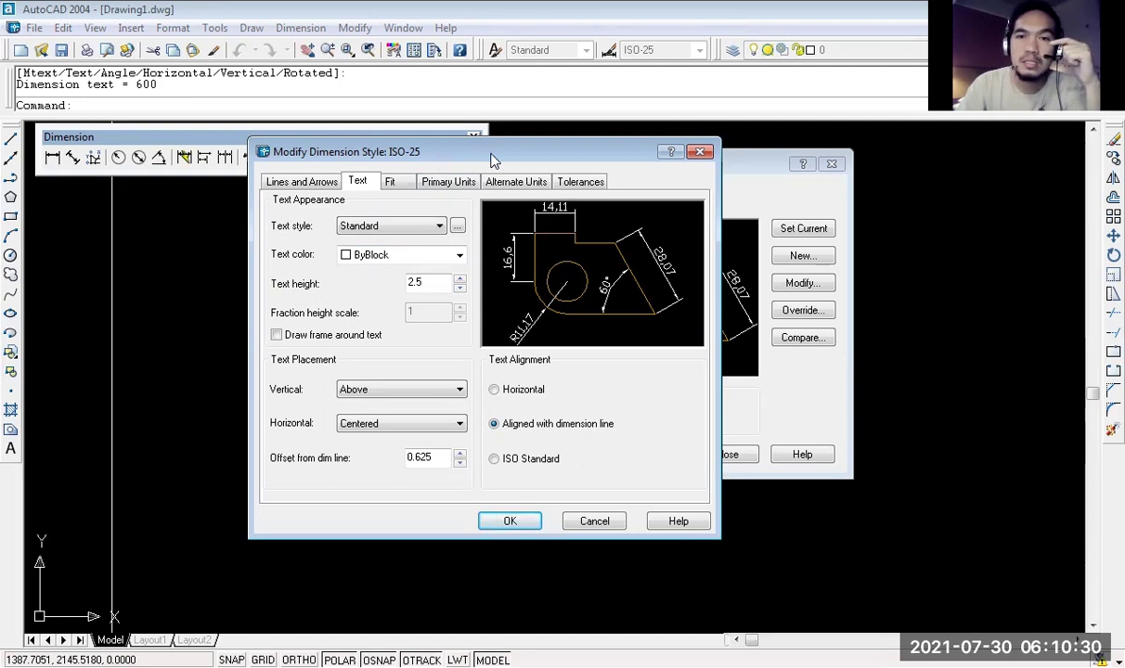
pyautogui.moveTo(492, 159); pyautogui.dragTo(454, 163)
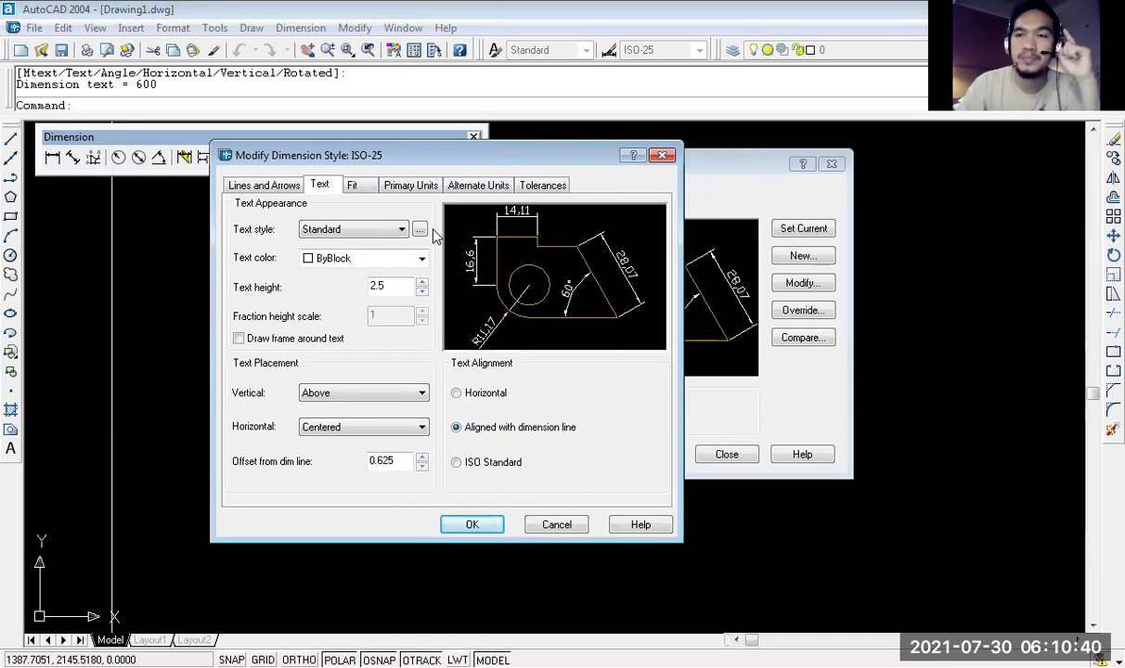
# Change the ISO-25 text height from 2.5 to 10, set ISO-25 current, and close the manager
pyautogui.doubleClick(375, 286)
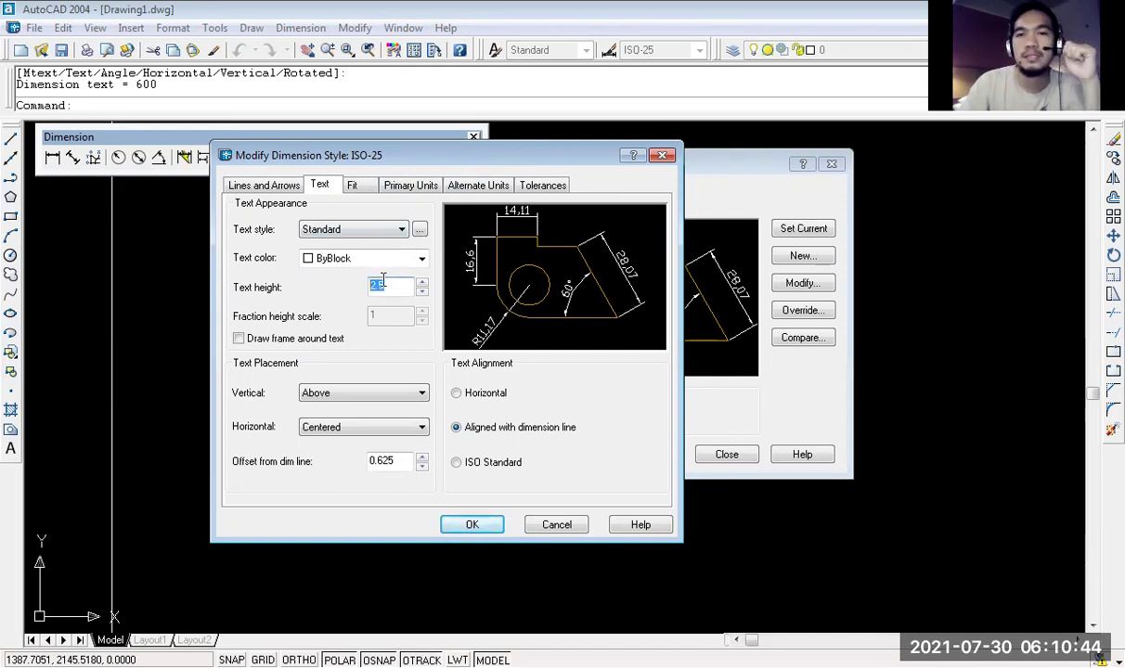
pyautogui.write('1')
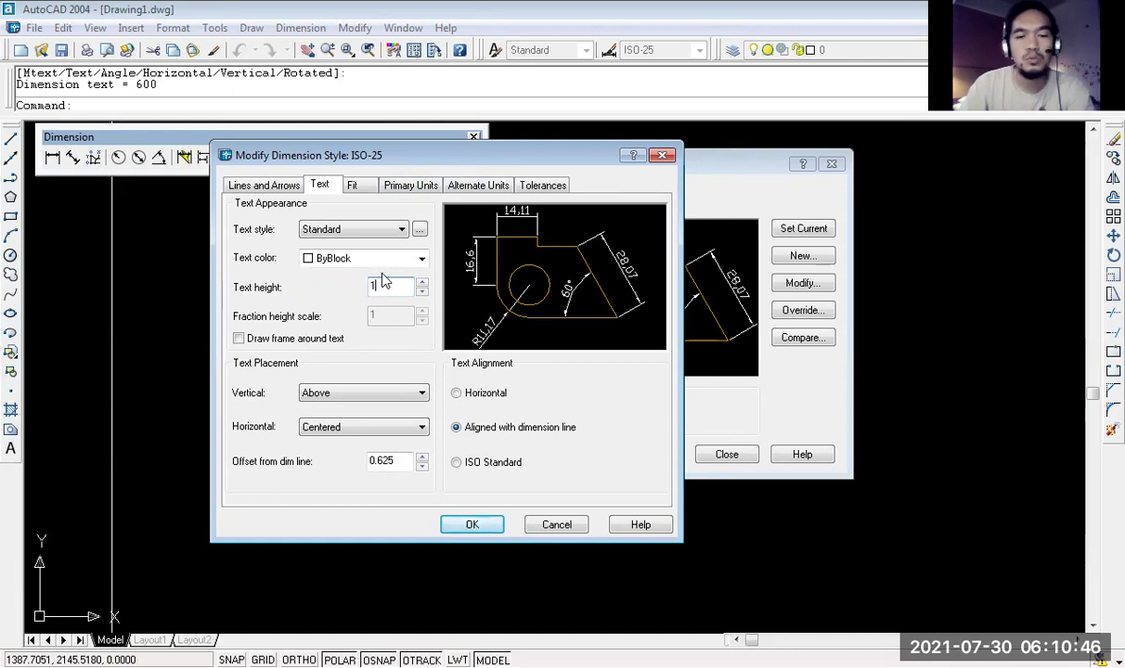
pyautogui.write('0')
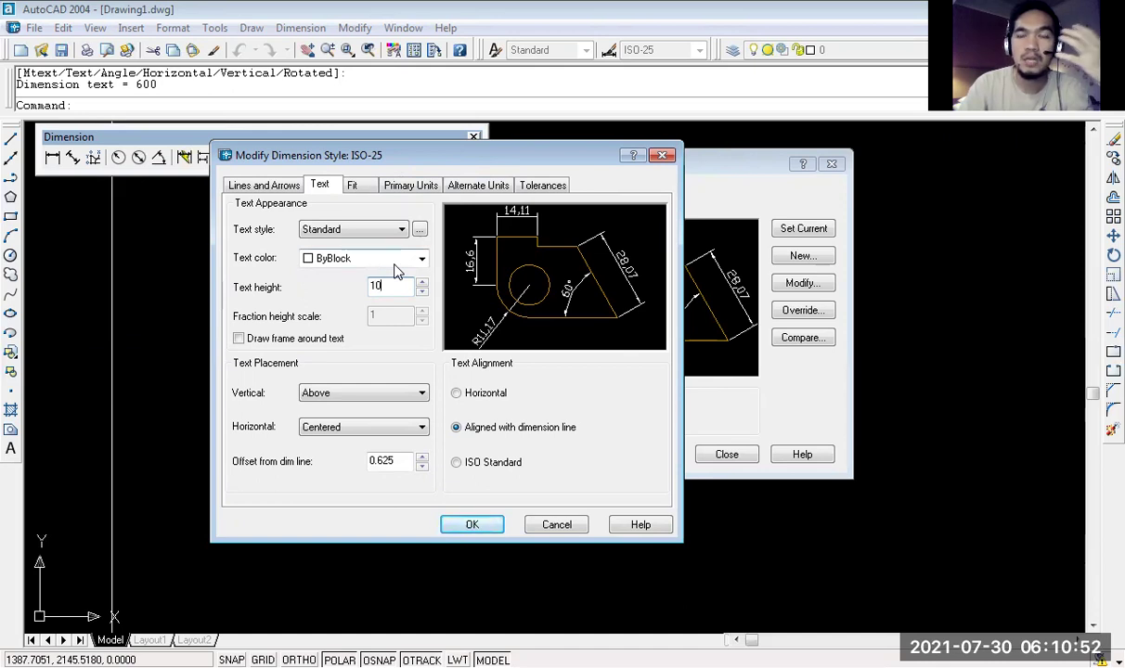
pyautogui.click(467, 526)
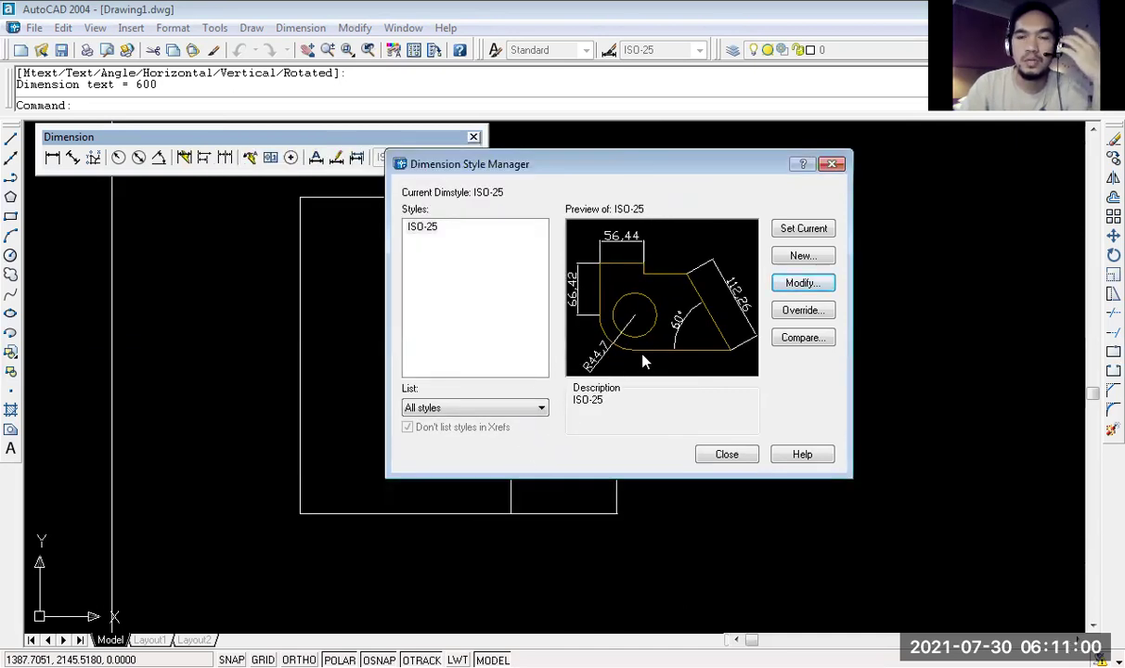
pyautogui.click(806, 234)
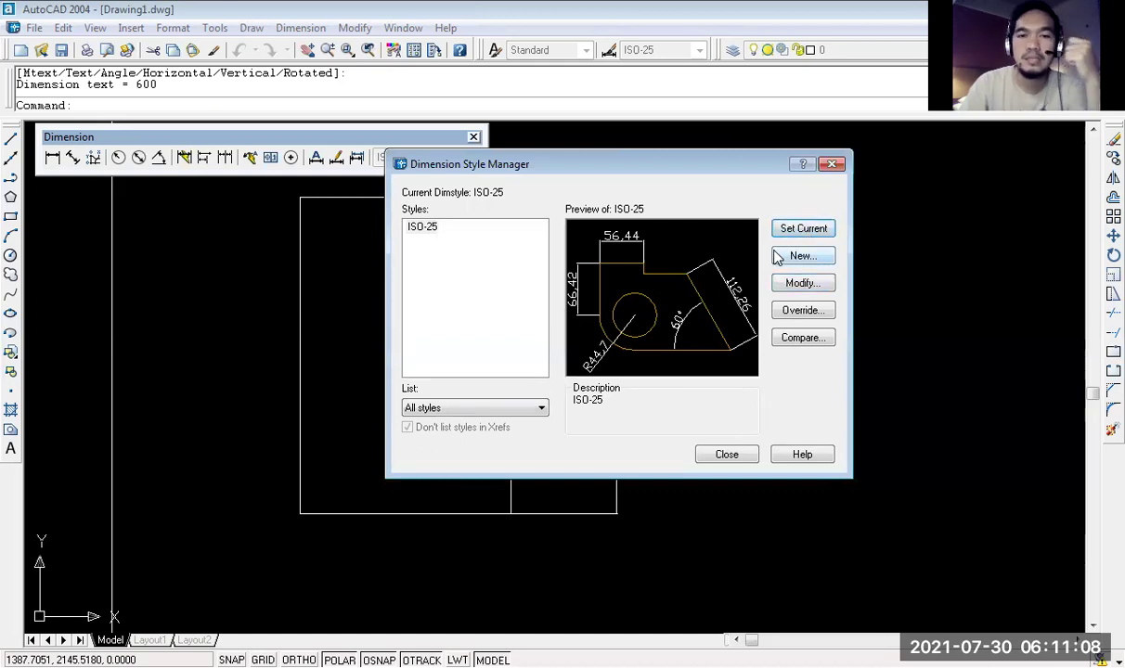
pyautogui.click(727, 458)
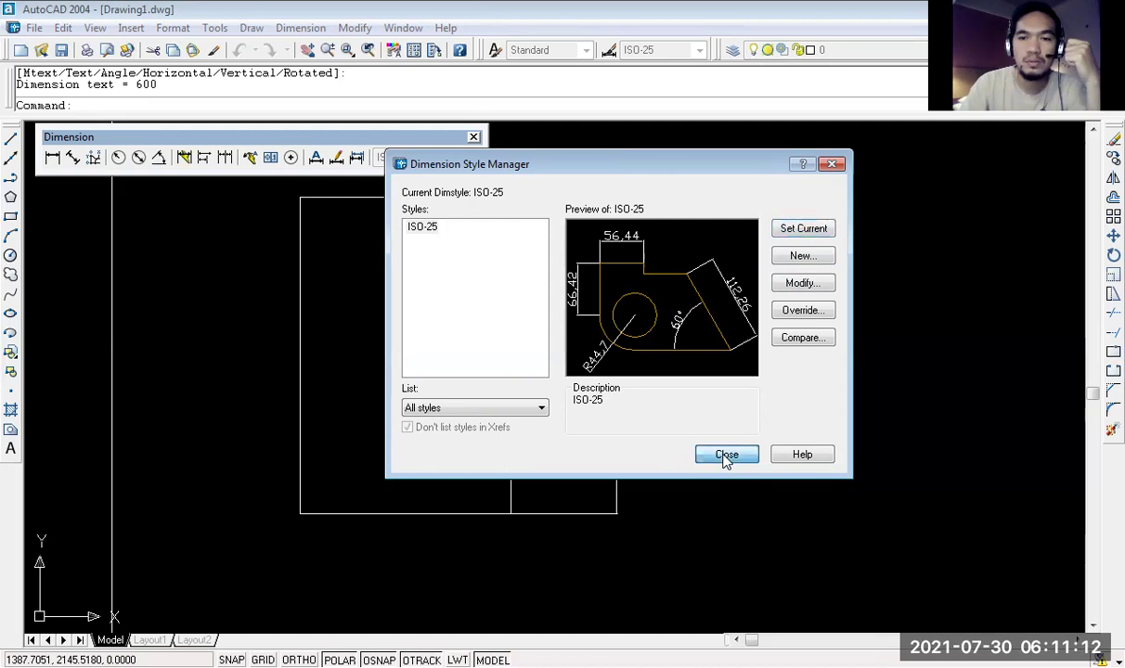
pyautogui.click(727, 454)
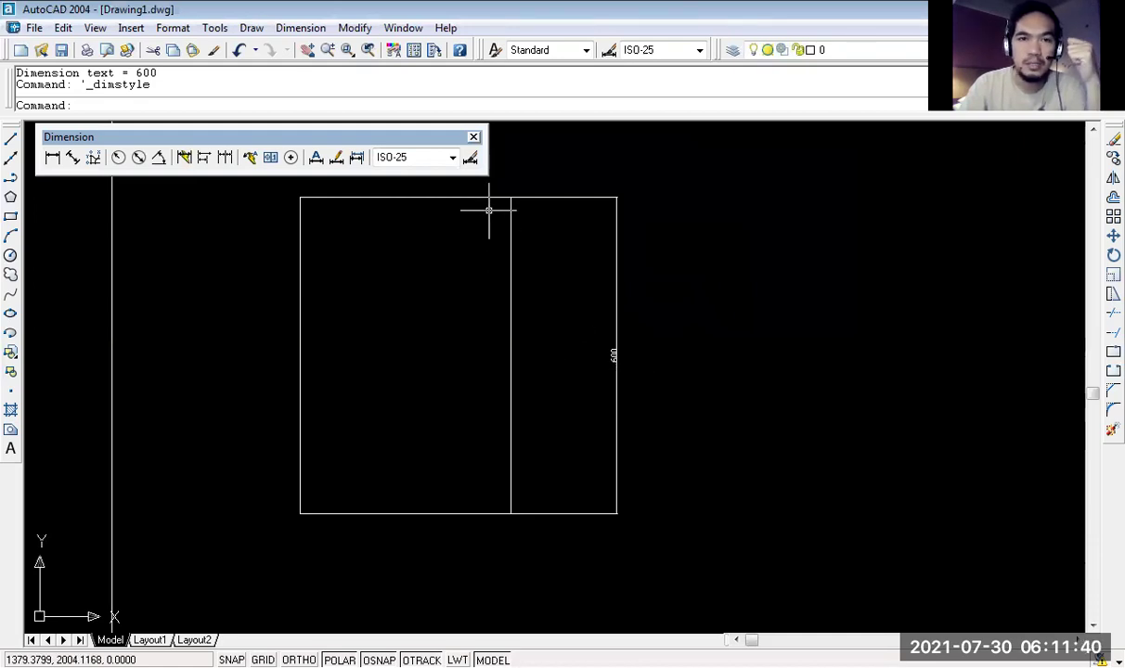
# Raise the ISO-25 text height from 10 to 25, set it current, and close the manager
pyautogui.click(471, 160)
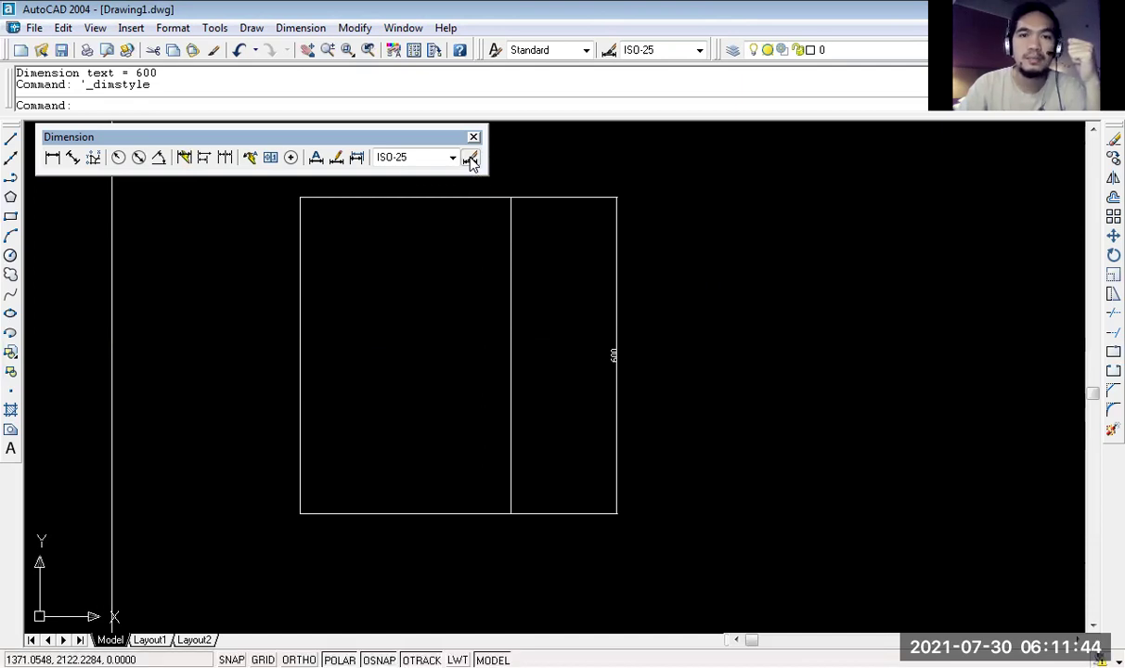
pyautogui.click(759, 309)
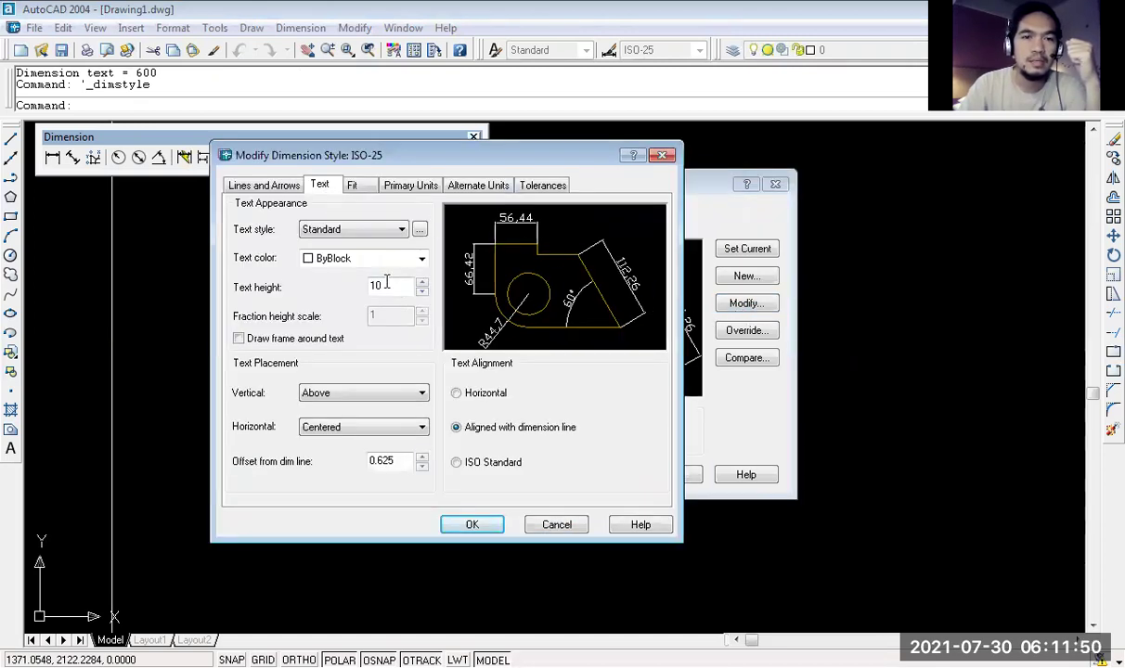
pyautogui.moveTo(404, 285); pyautogui.dragTo(368, 283)
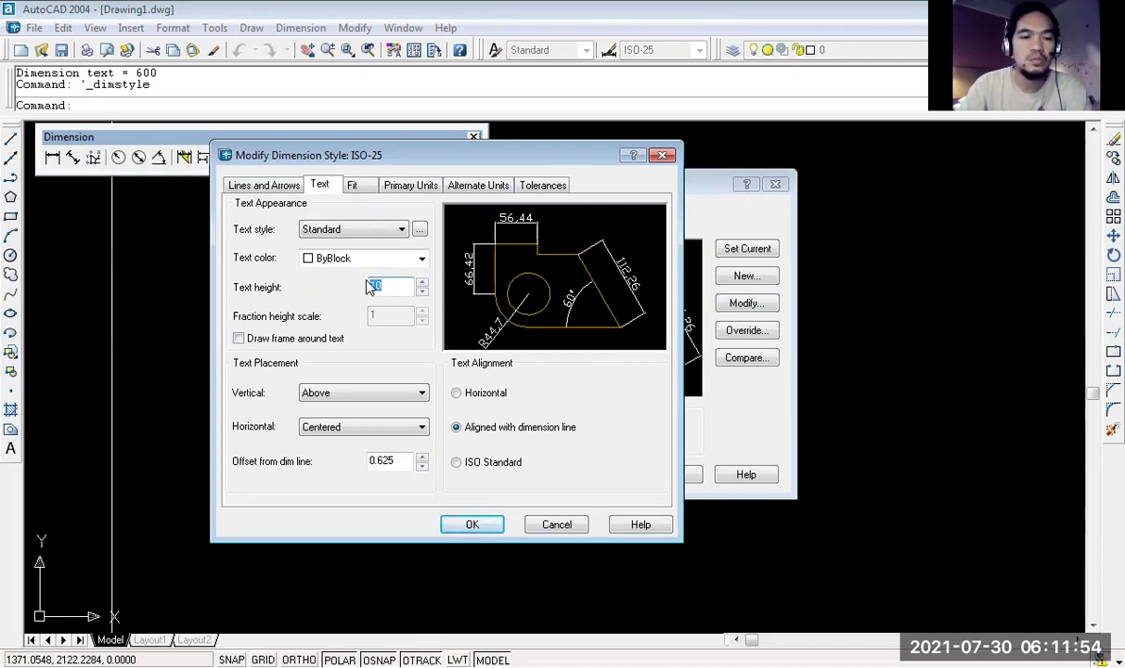
pyautogui.write('25')
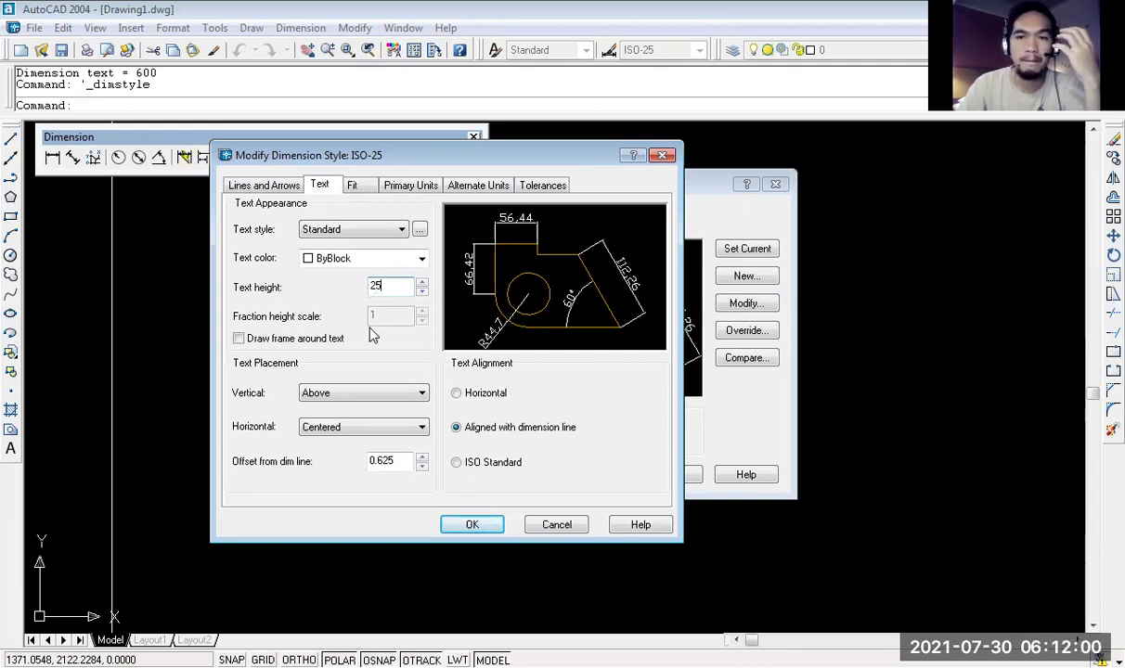
pyautogui.click(492, 528)
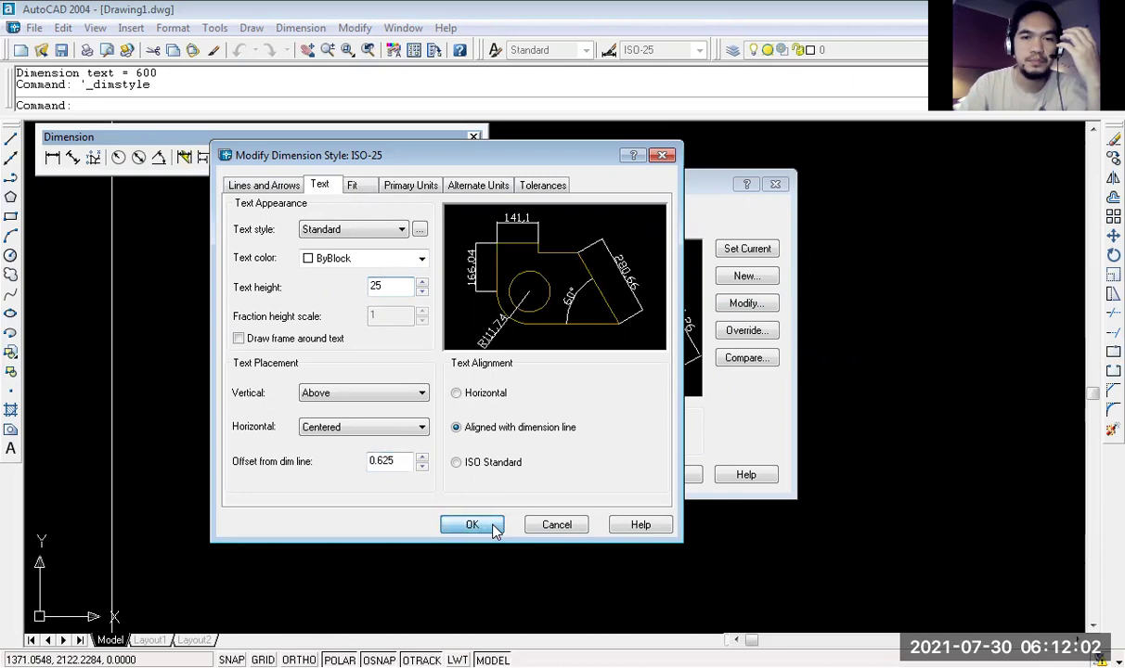
pyautogui.click(724, 252)
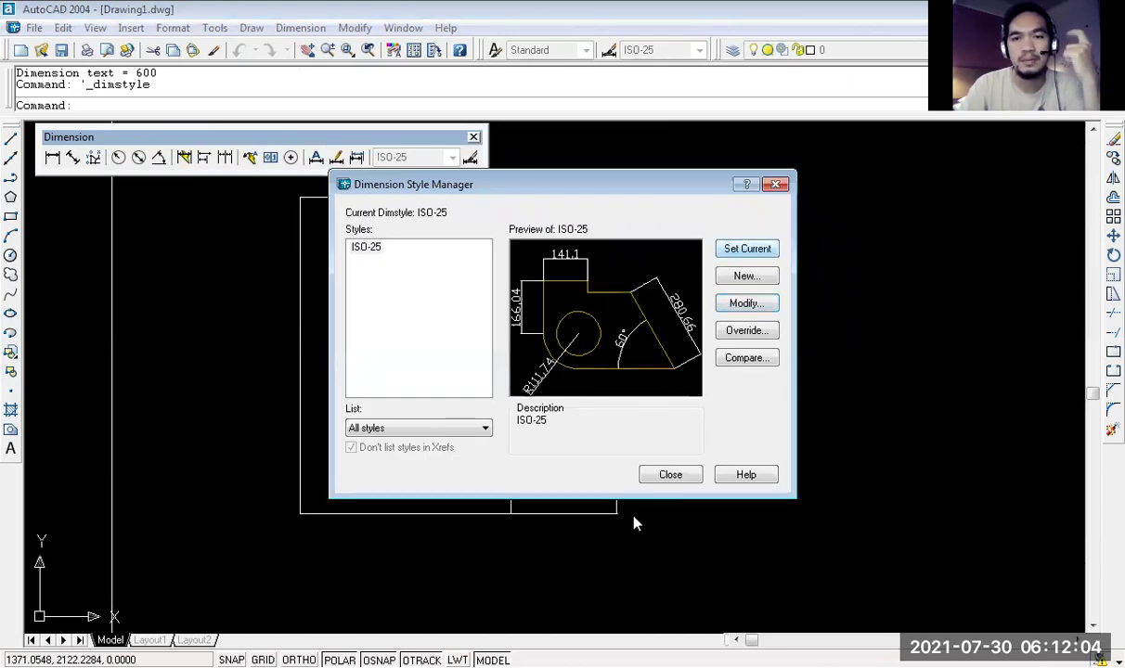
pyautogui.click(669, 478)
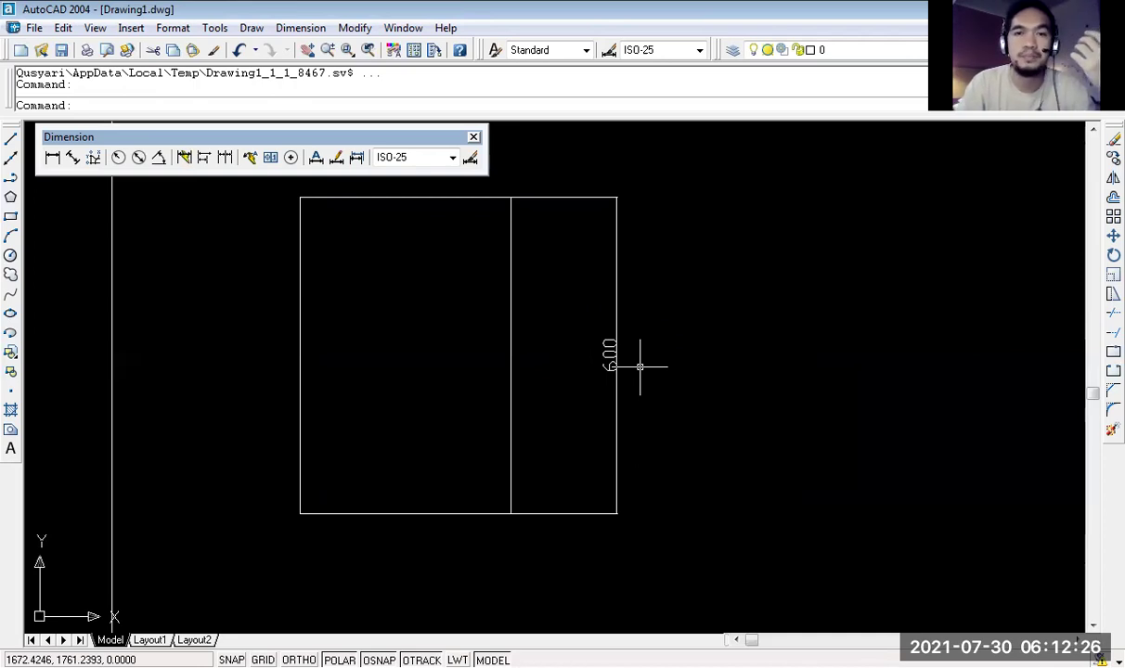
# Change the ISO-25 text offset from dimension line from 0.625 to 10 and make it current
pyautogui.click(470, 160)
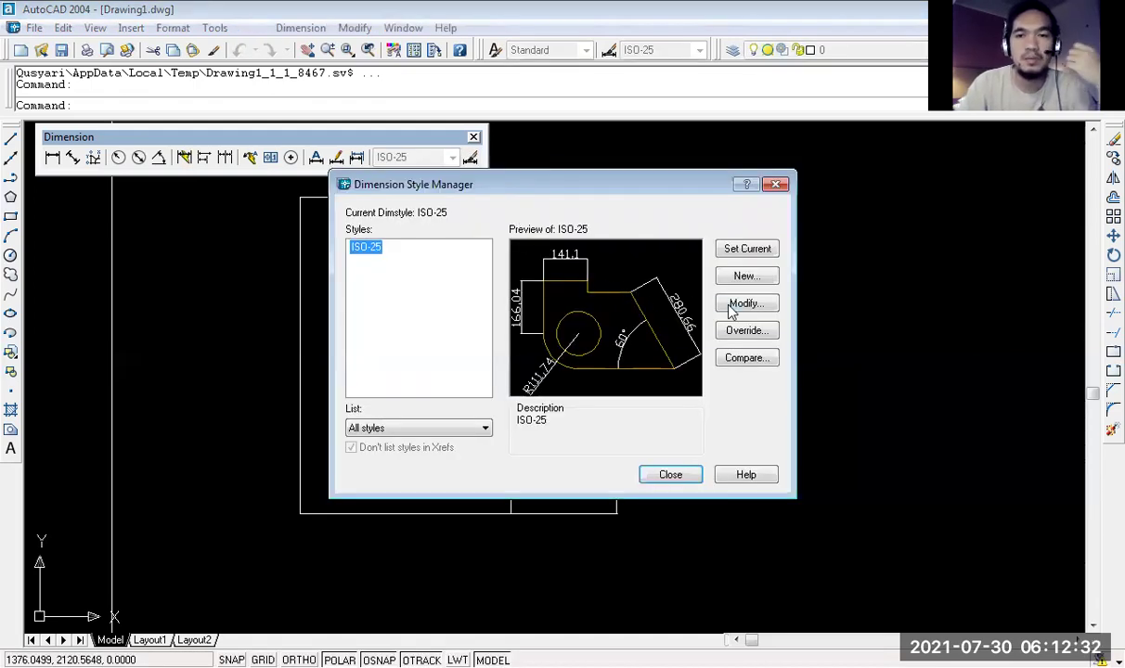
pyautogui.click(731, 307)
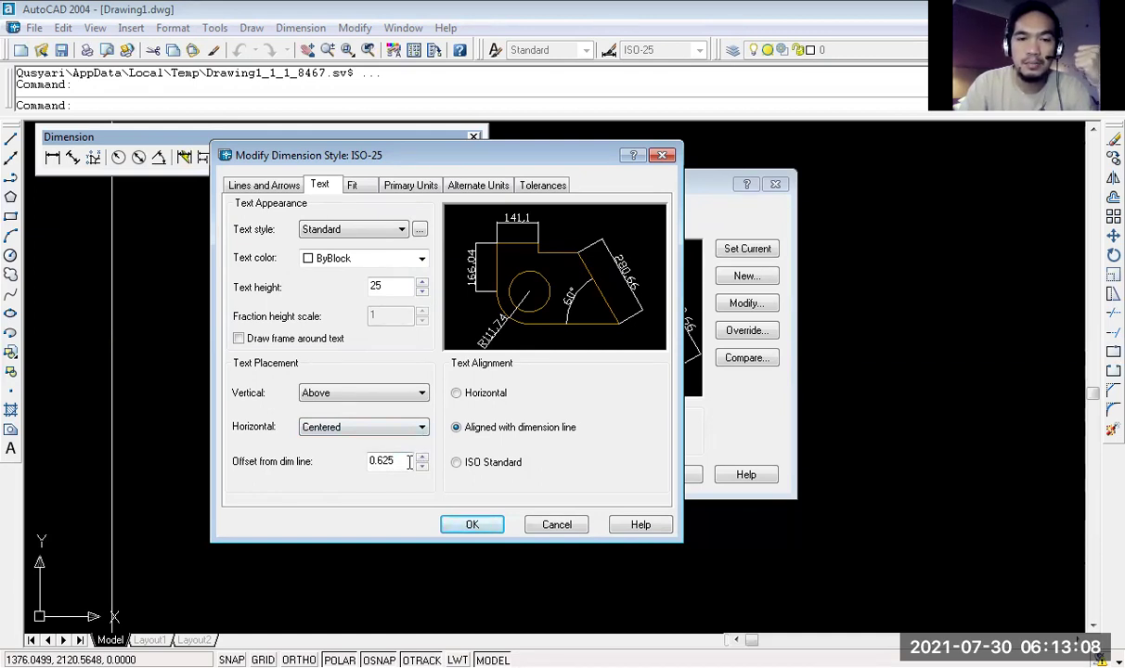
pyautogui.moveTo(409, 462); pyautogui.dragTo(366, 462)
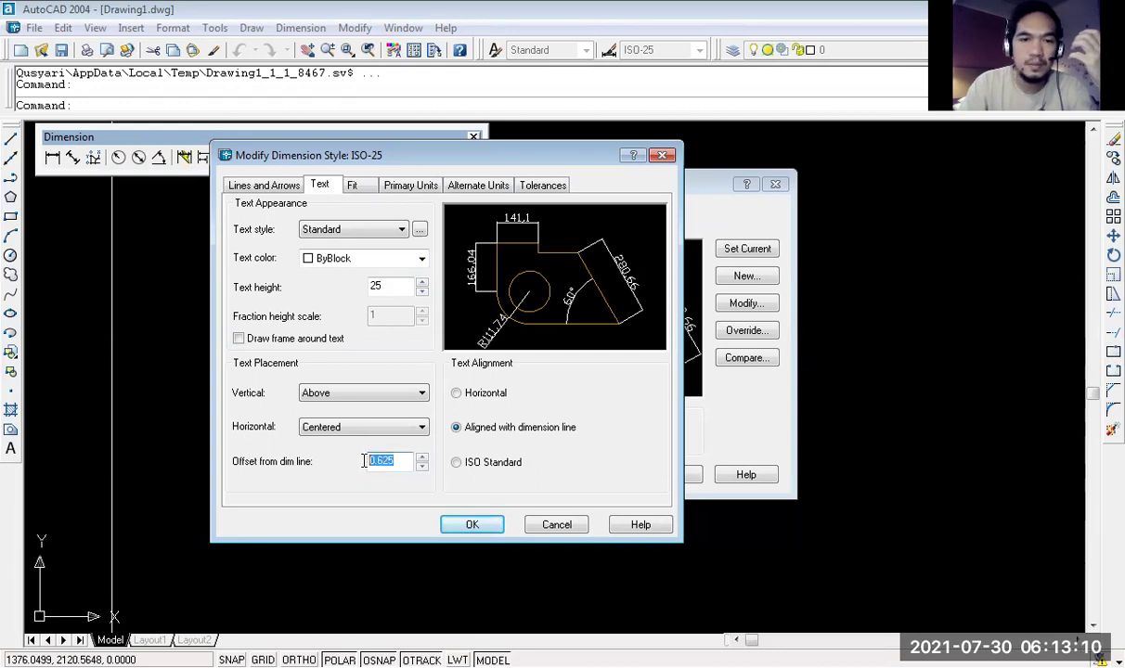
pyautogui.press('BackSpace')
pyautogui.write('10')
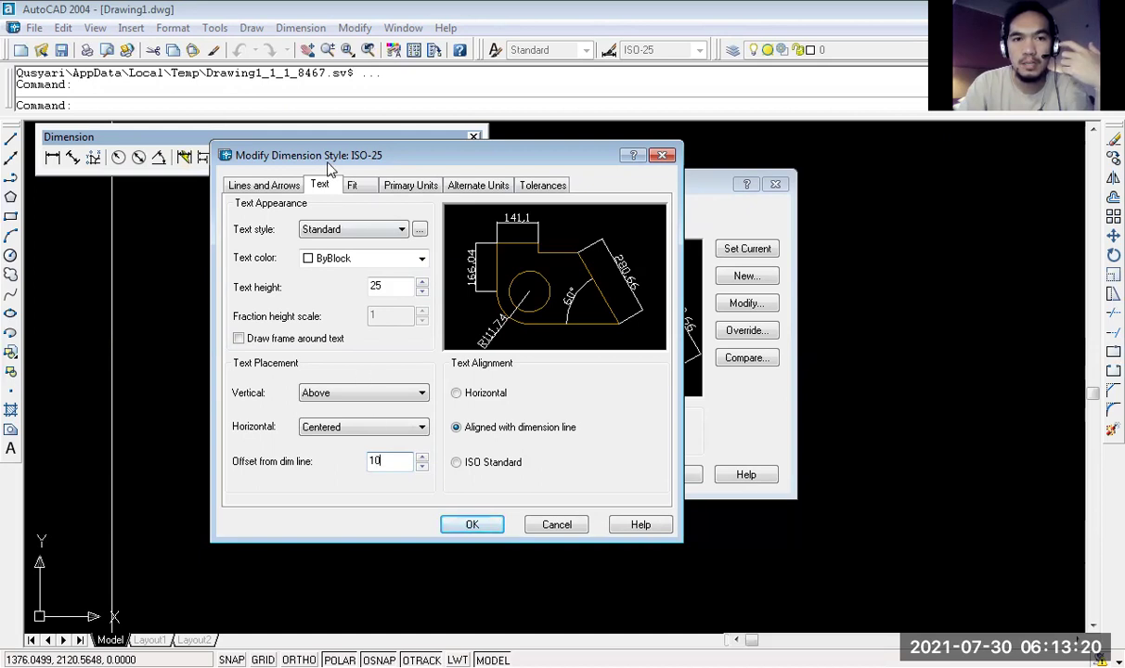
pyautogui.click(491, 527)
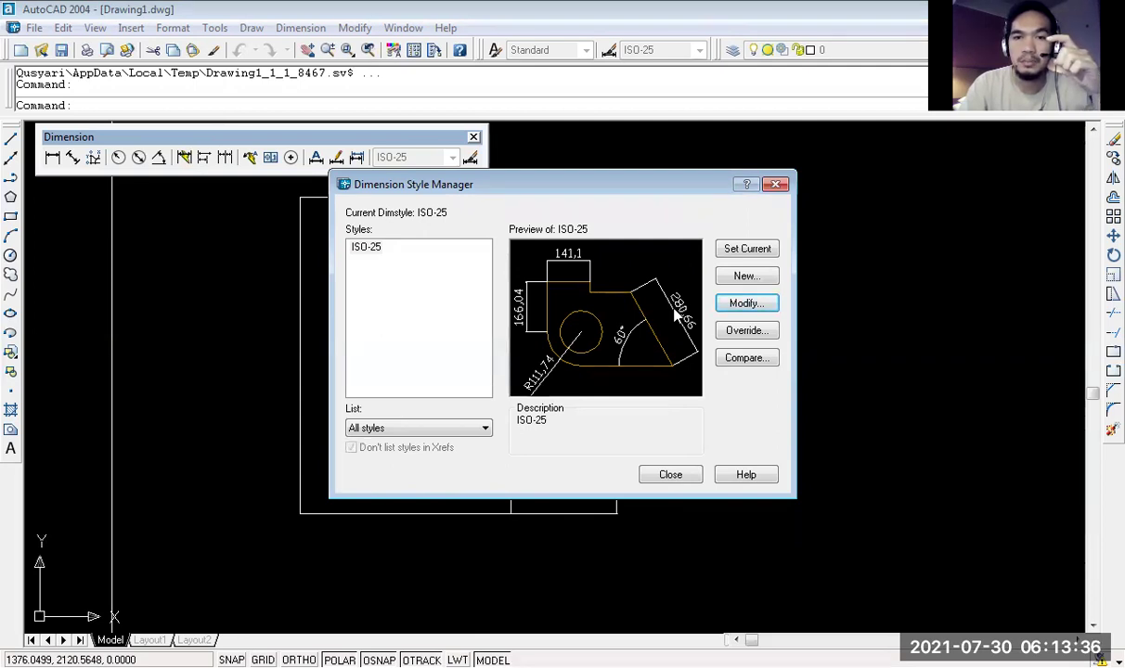
pyautogui.click(738, 253)
pyautogui.click(672, 475)
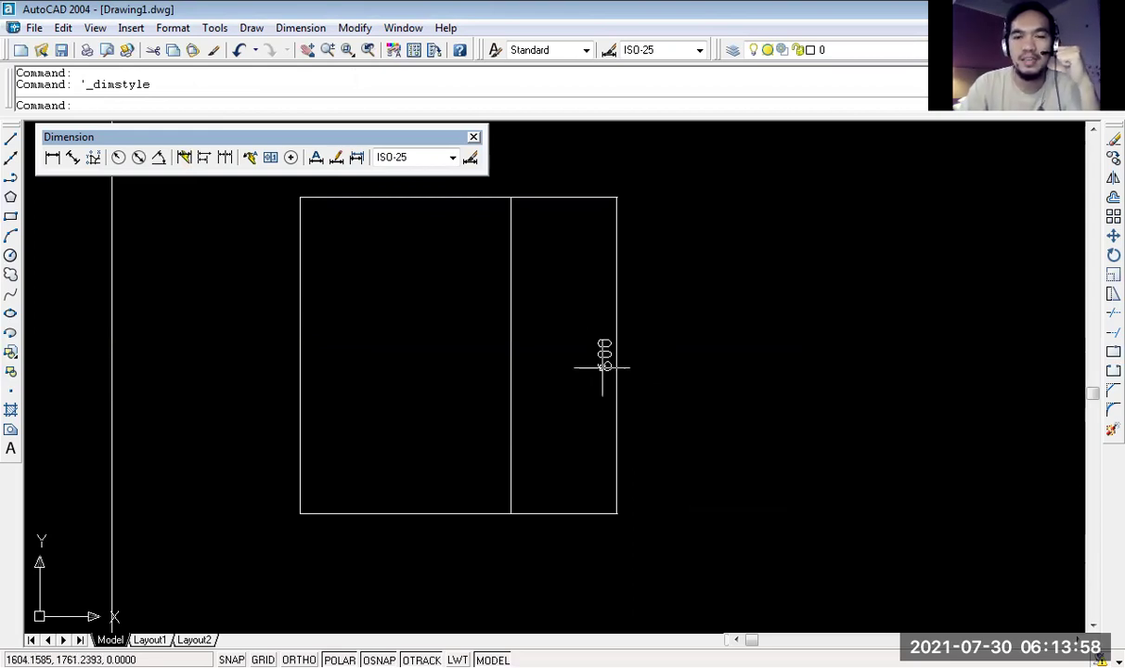
# Reopen the ISO-25 style in Modify Dimension Style from the Dimension Style Manager
pyautogui.click(469, 159)
pyautogui.click(733, 307)
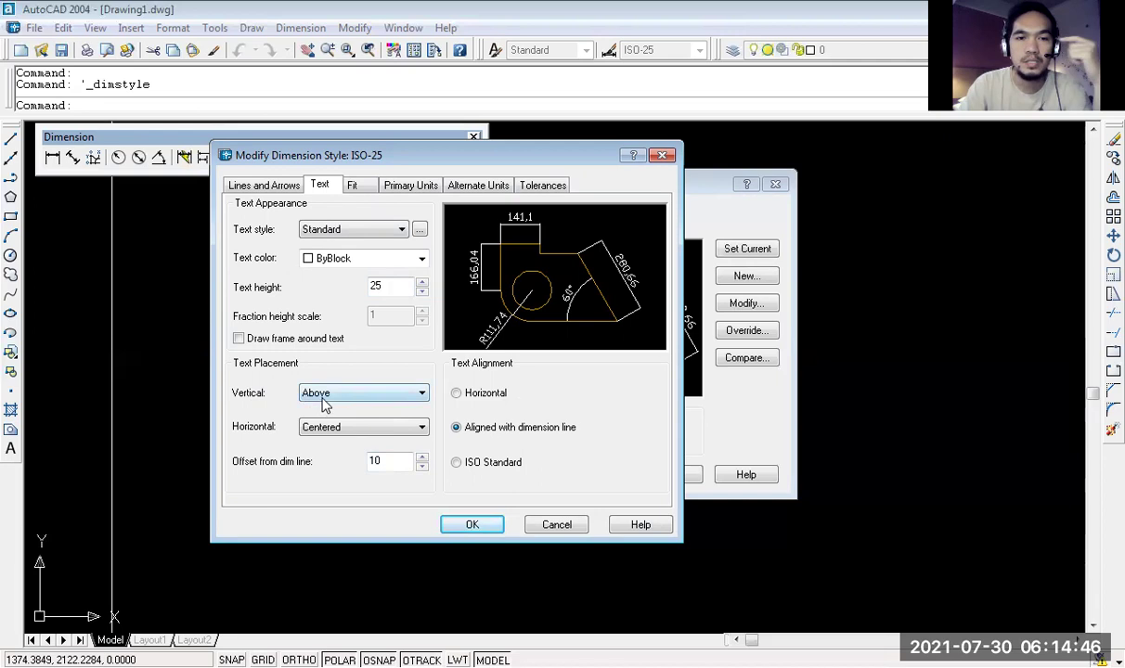
# Choose Outside as the ISO-25 vertical text placement instead of Above
pyautogui.click(426, 398)
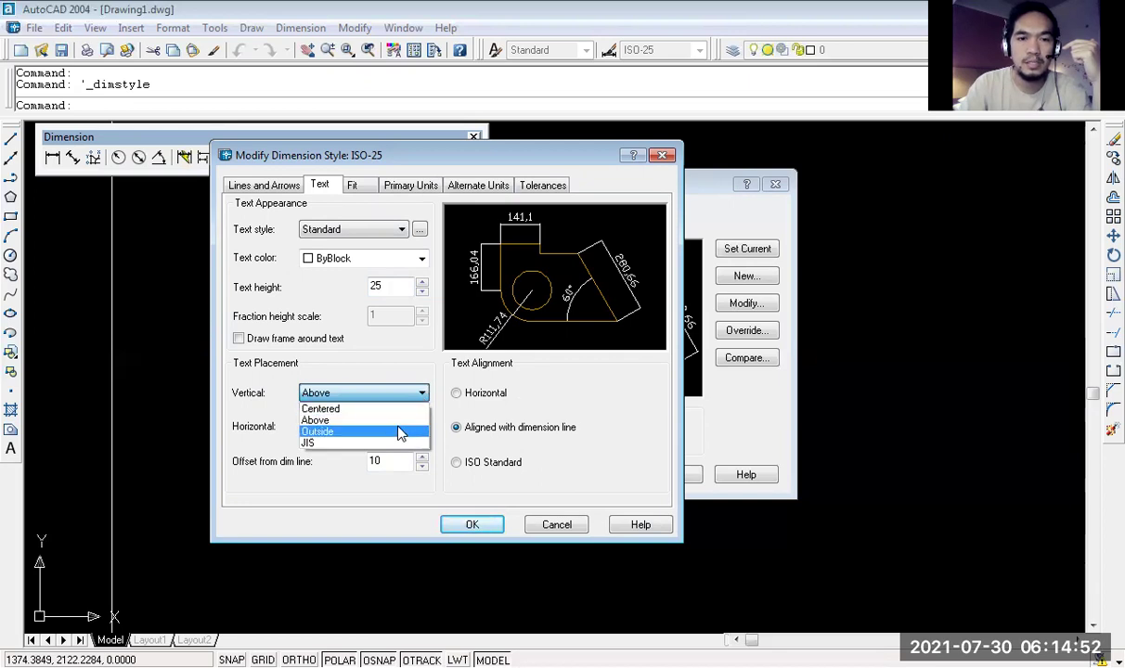
pyautogui.click(401, 434)
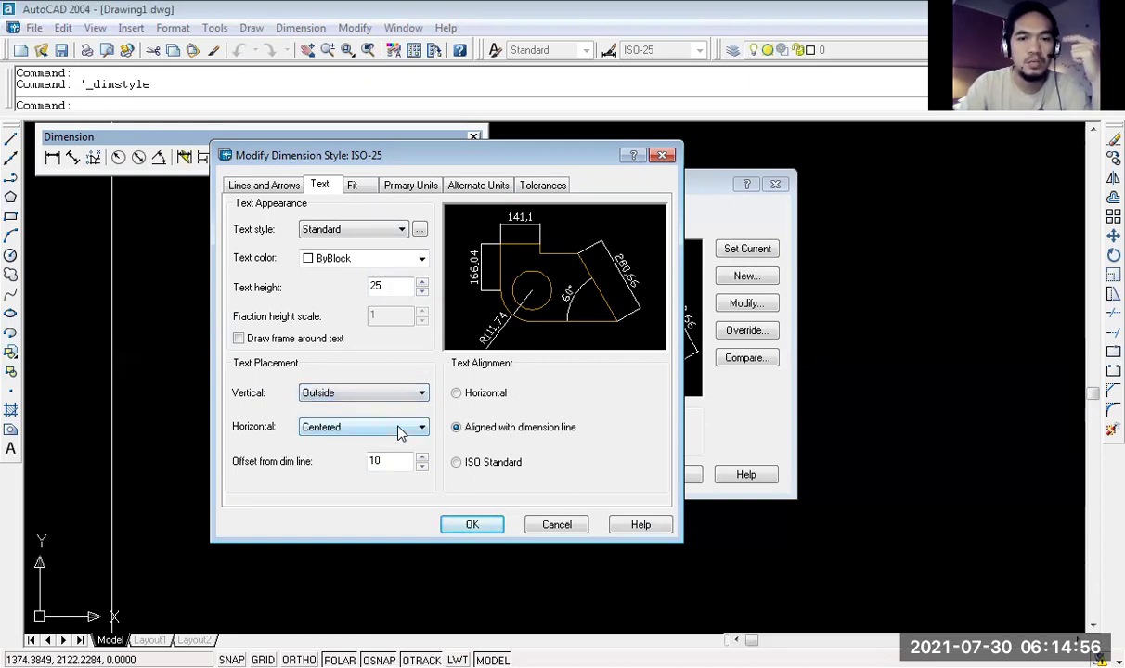
# Accept the Outside placement, set ISO-25 current, and close the Dimension Style Manager
pyautogui.click(470, 526)
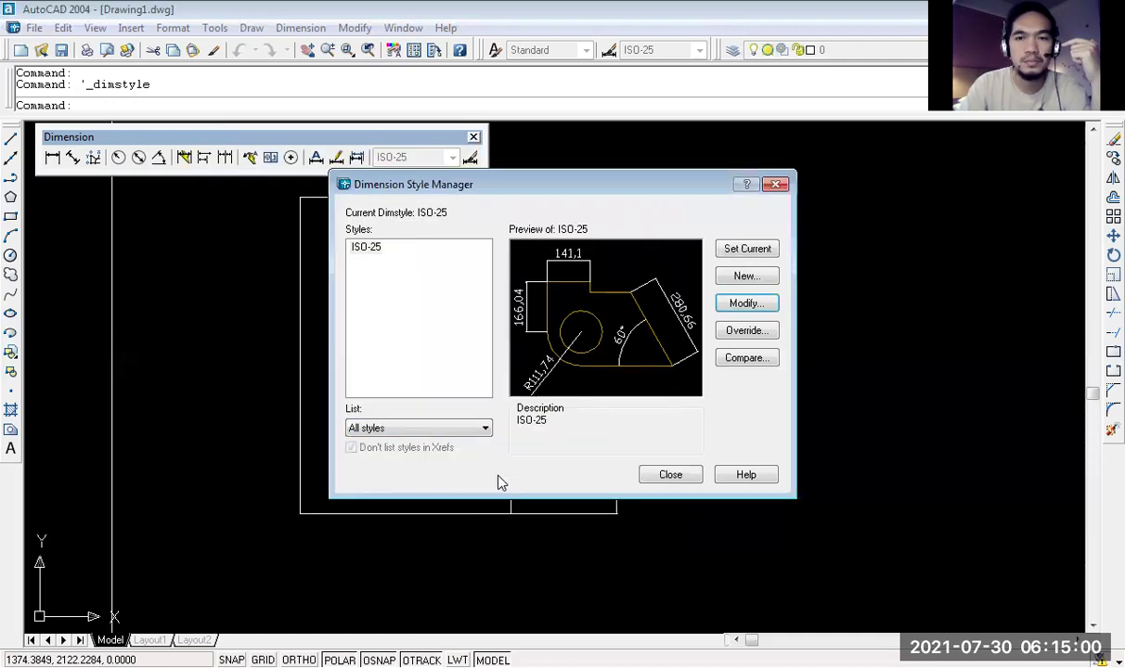
pyautogui.click(741, 251)
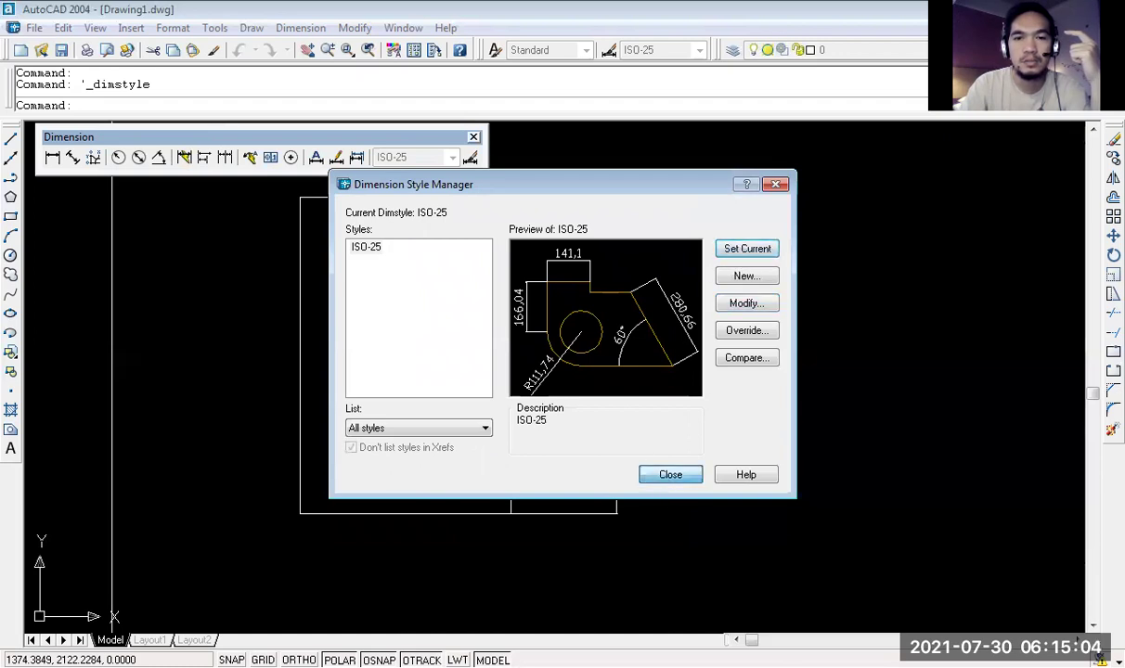
pyautogui.click(670, 475)
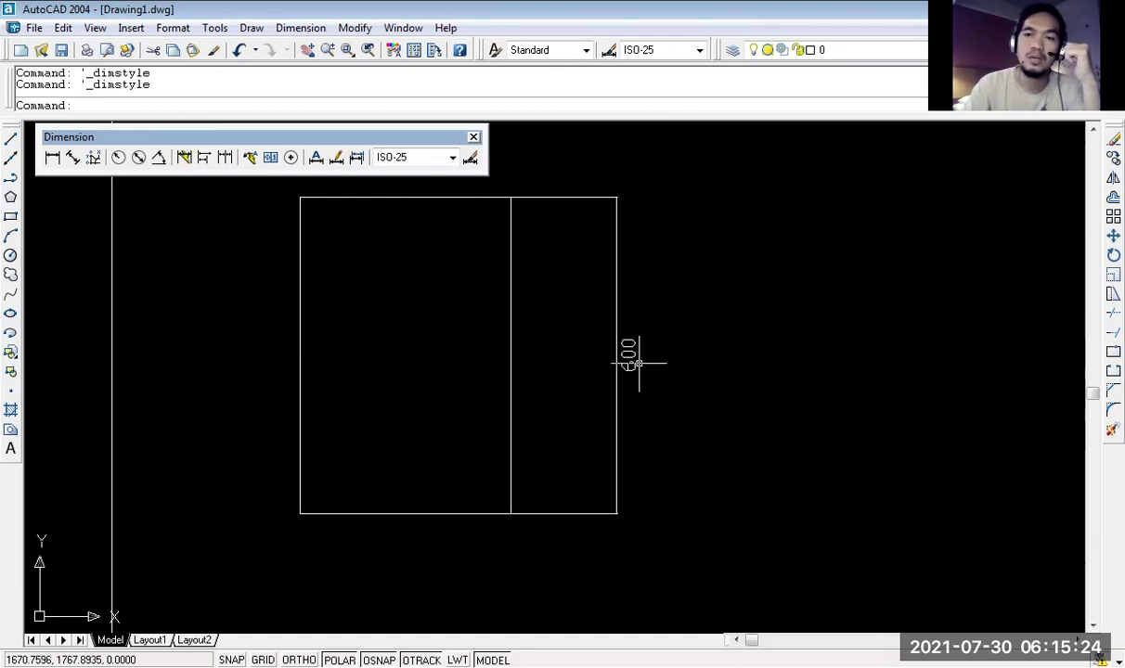
# Set ISO-25 horizontal text placement to 'At Ext Line 1' and close the style manager
pyautogui.click(471, 159)
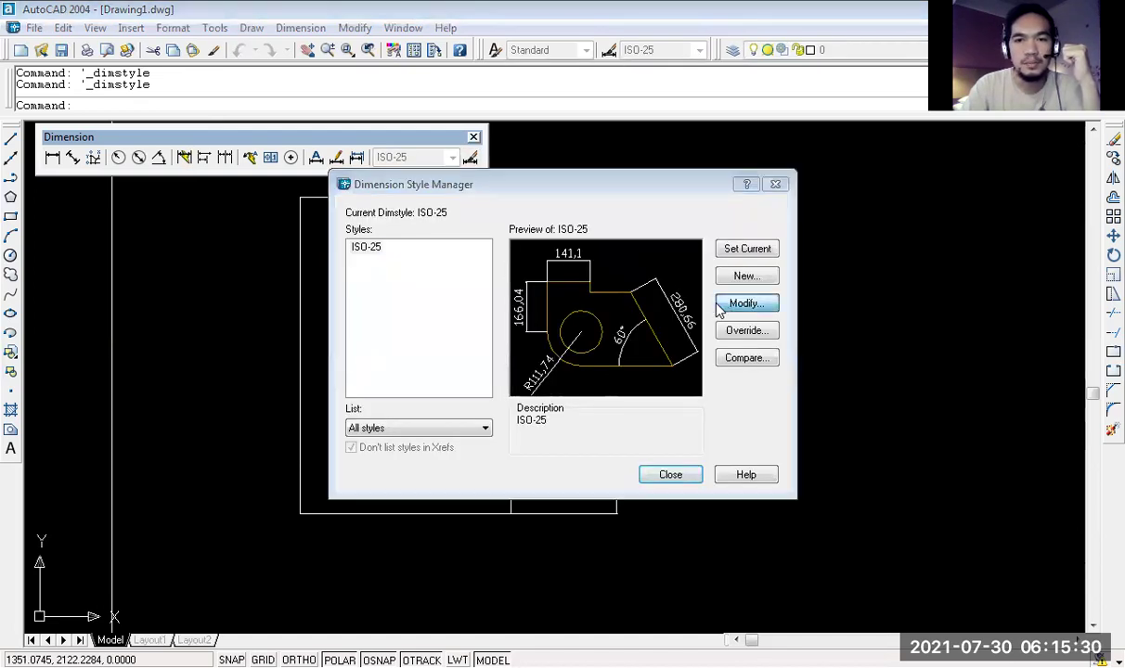
pyautogui.click(745, 304)
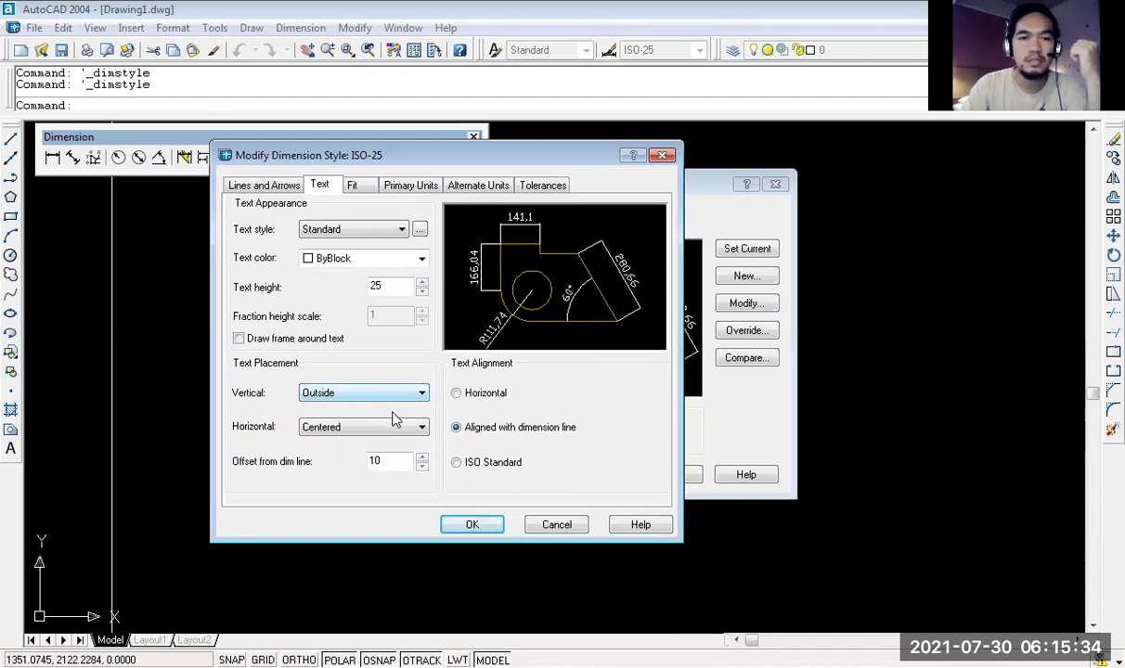
pyautogui.click(423, 429)
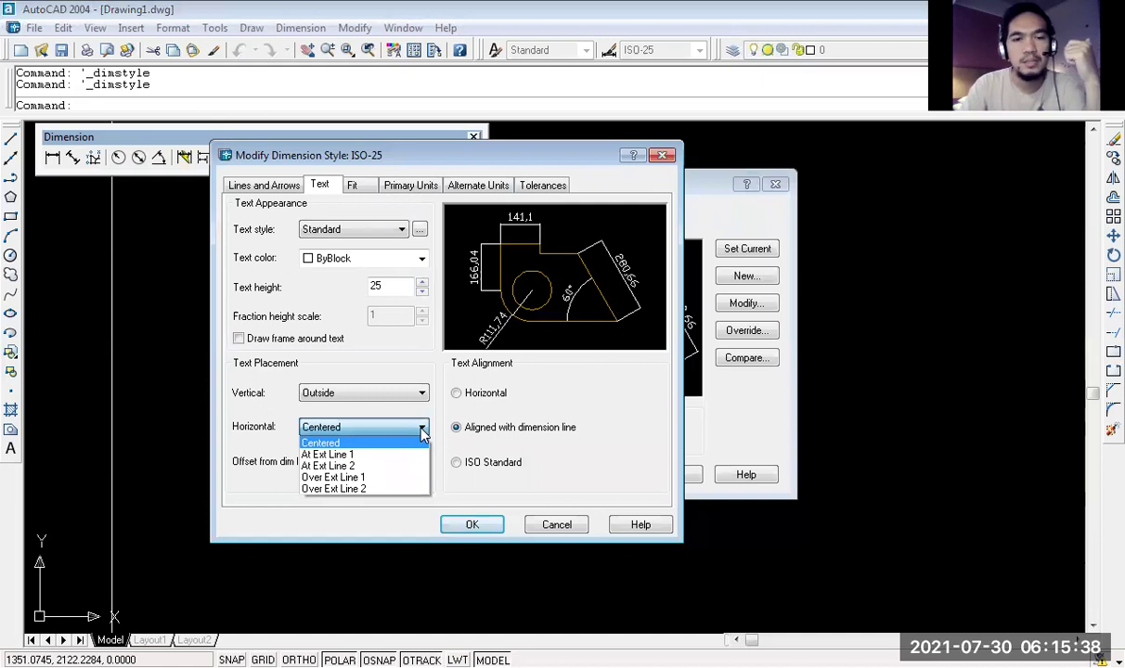
pyautogui.click(369, 454)
pyautogui.click(488, 525)
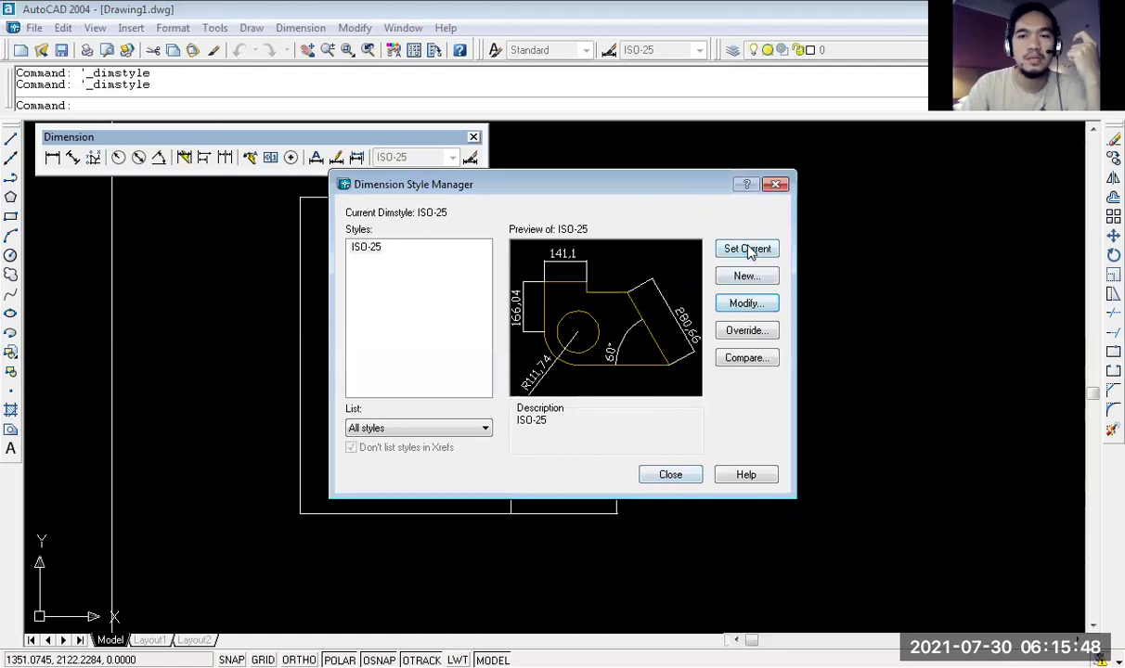
pyautogui.click(675, 476)
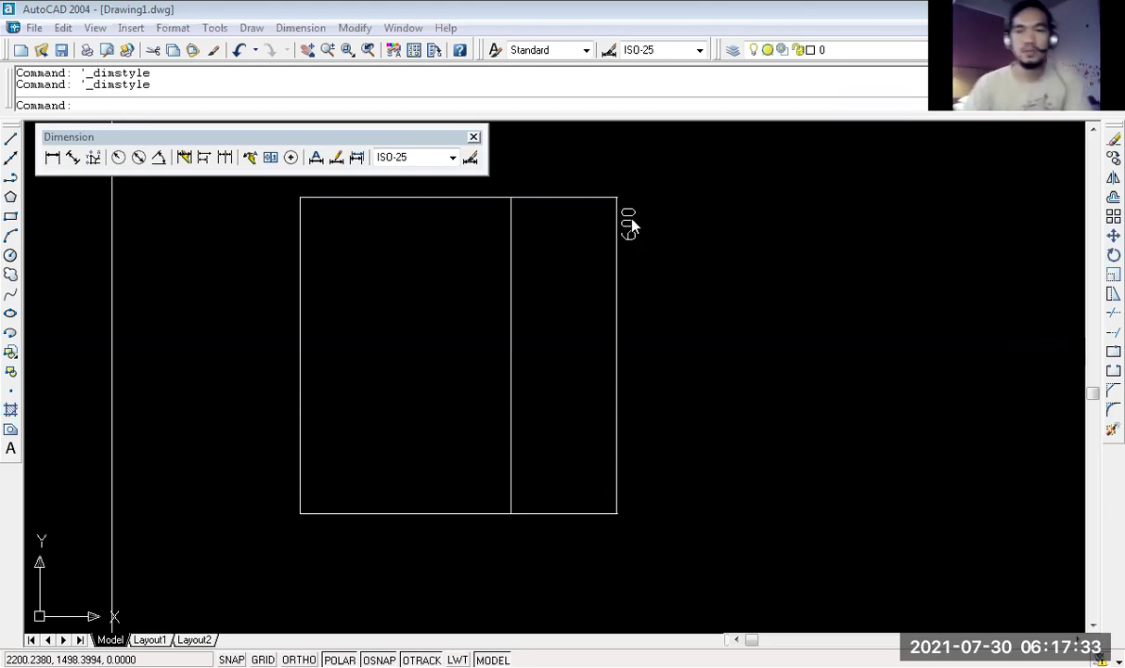
# Reopen ISO-25 and switch horizontal text placement from 'At Ext Line 1' to Centered
pyautogui.click(471, 160)
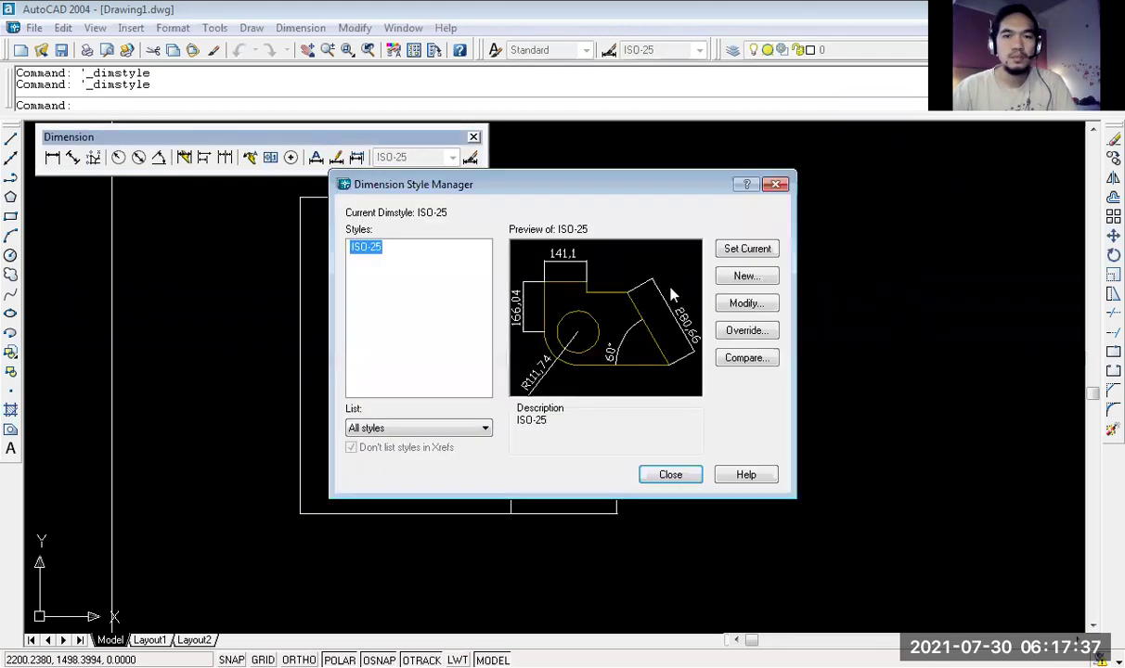
pyautogui.click(726, 309)
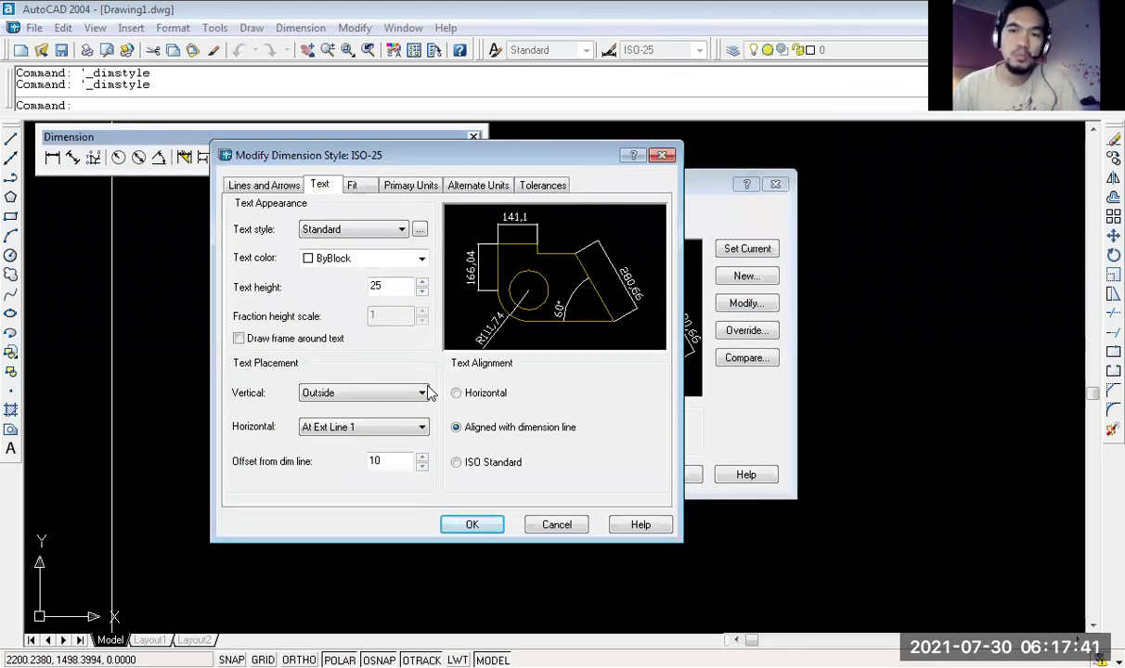
pyautogui.click(381, 422)
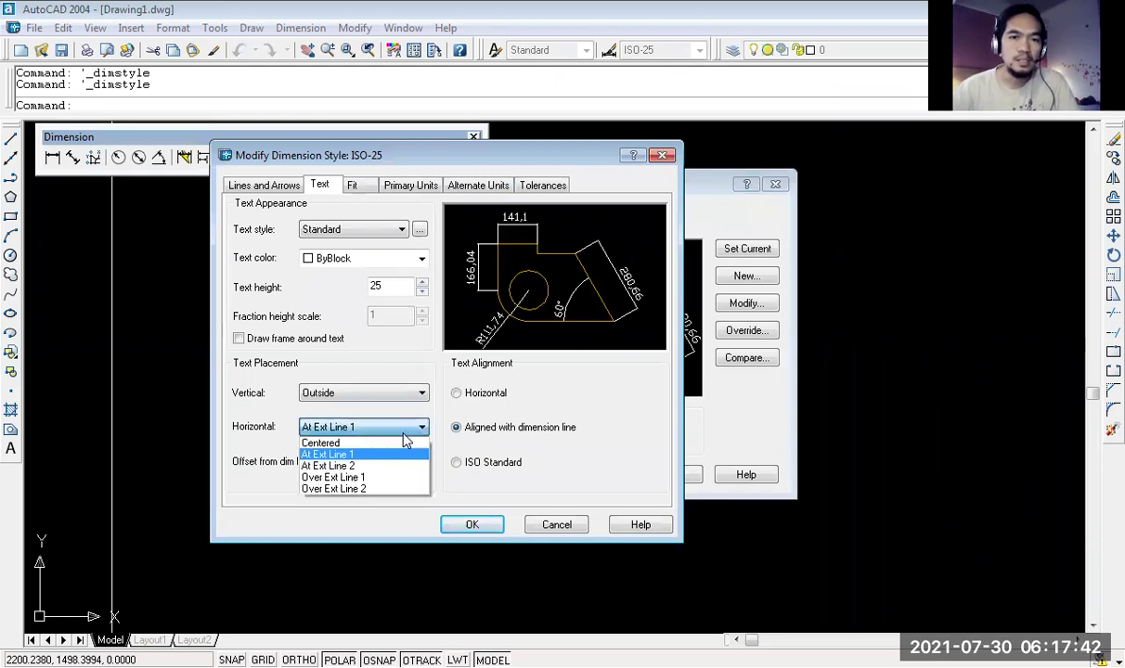
pyautogui.click(330, 443)
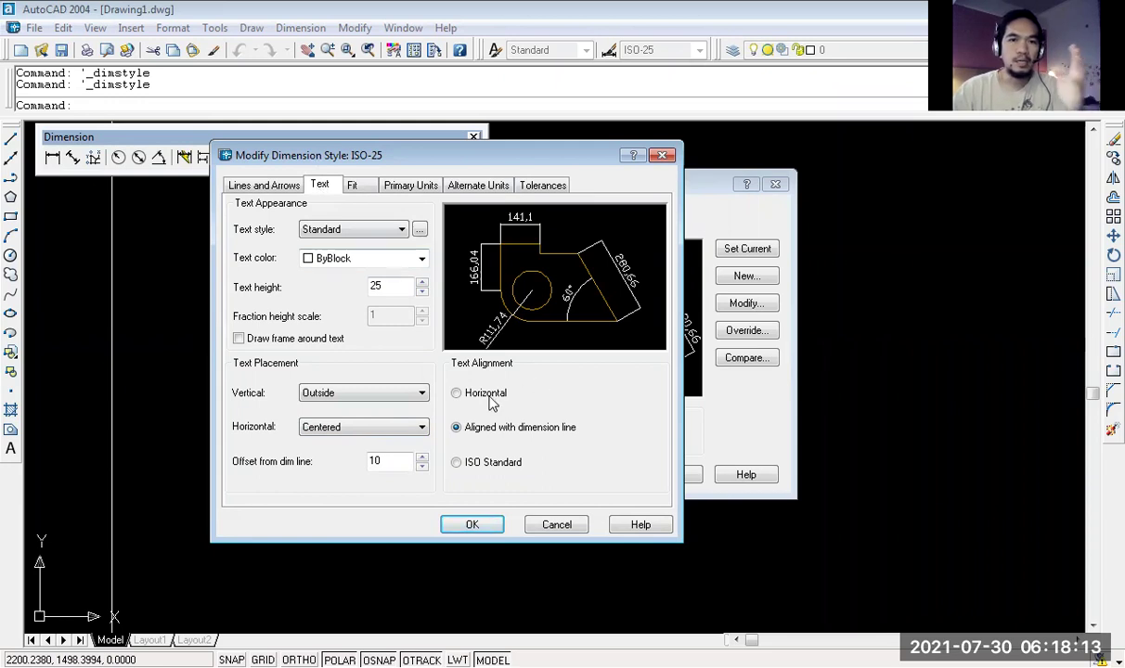
# Keep Closed filled arrowheads, change arrow size from 2.5 to 10, and make ISO-25 current
pyautogui.click(261, 187)
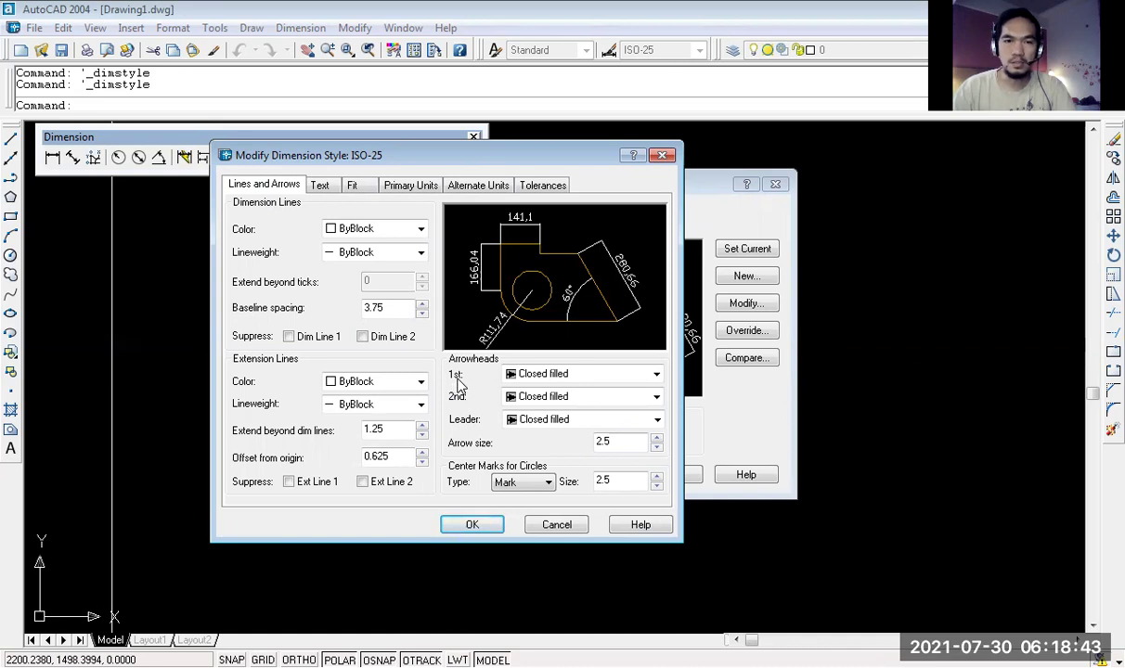
pyautogui.click(656, 374)
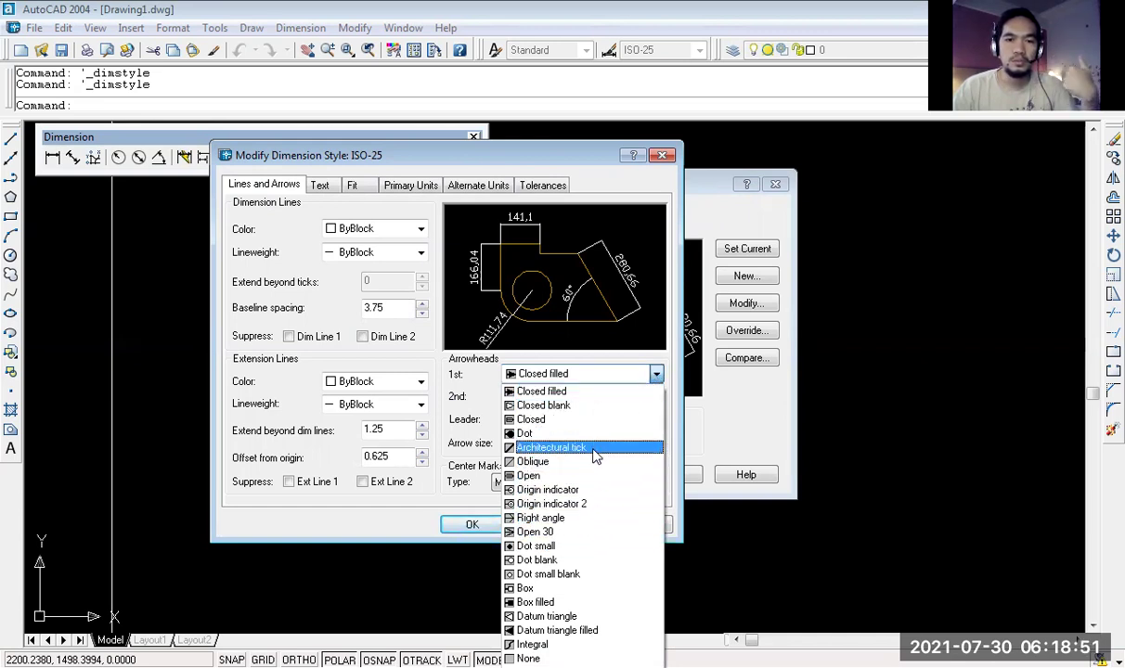
pyautogui.click(656, 374)
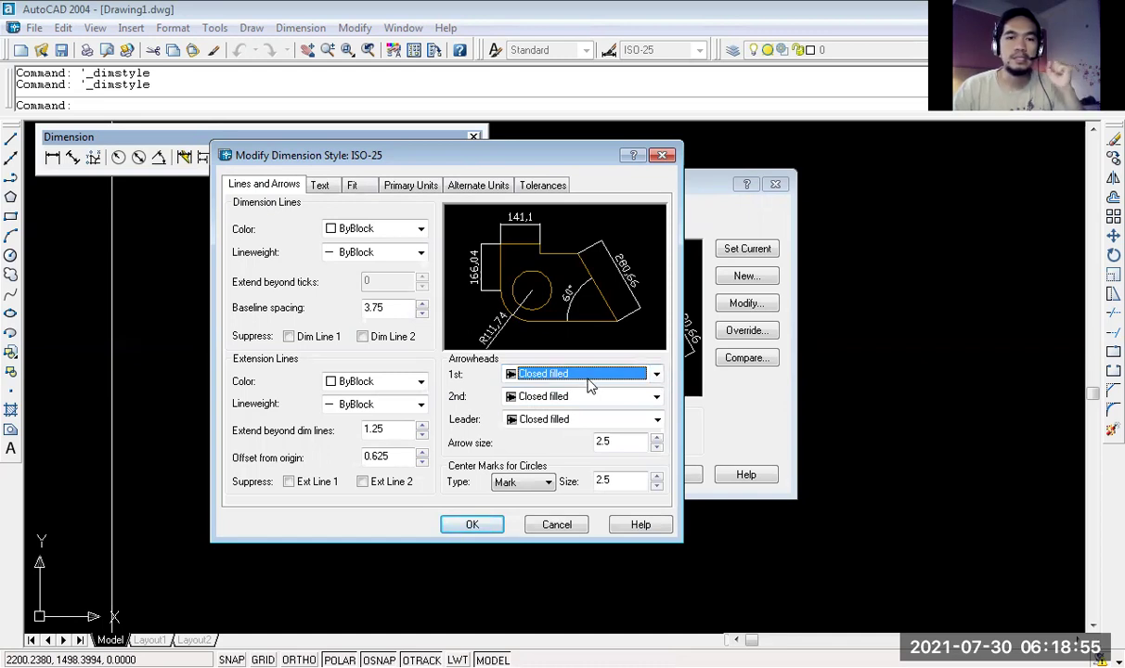
pyautogui.click(619, 442)
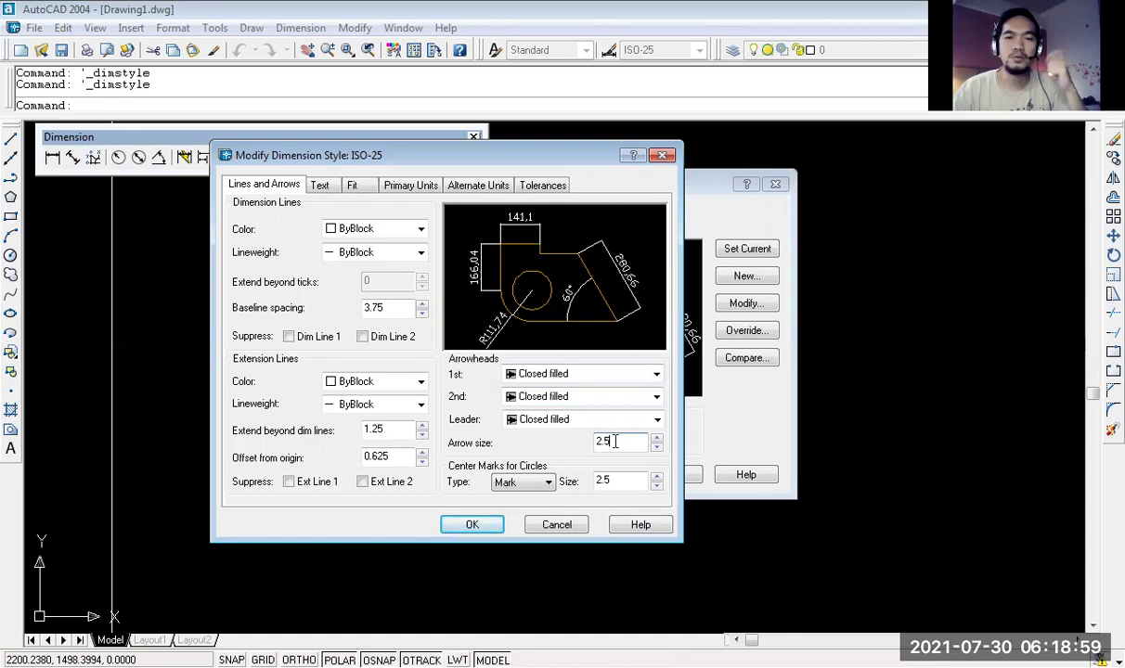
pyautogui.doubleClick(614, 442)
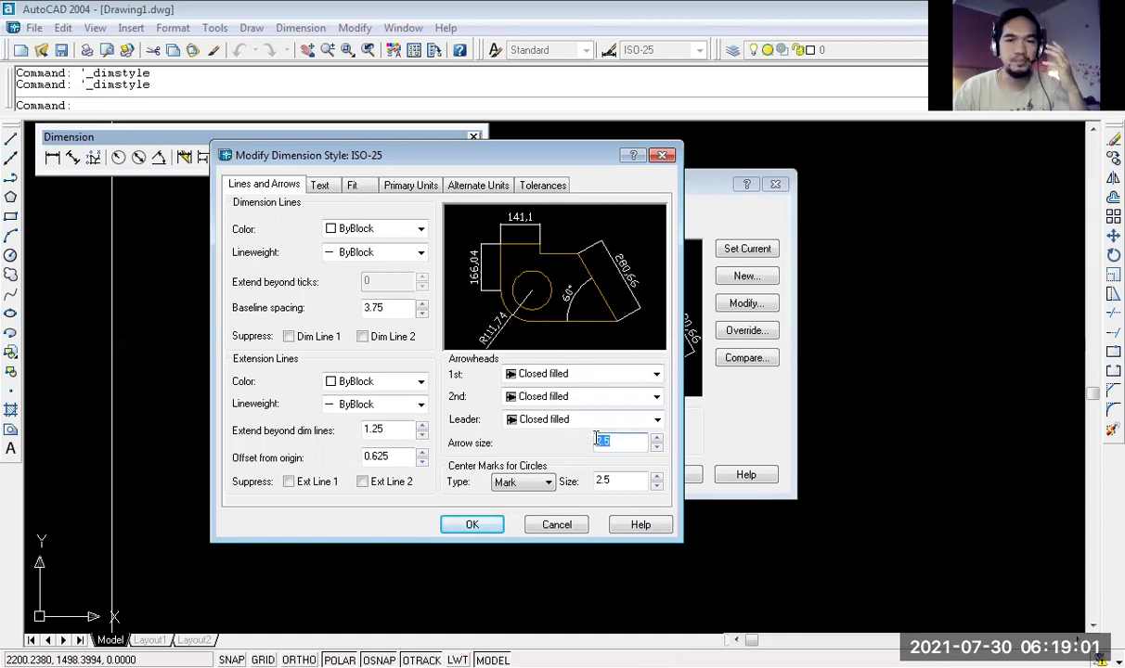
pyautogui.write('2.5')
pyautogui.doubleClick(603, 442)
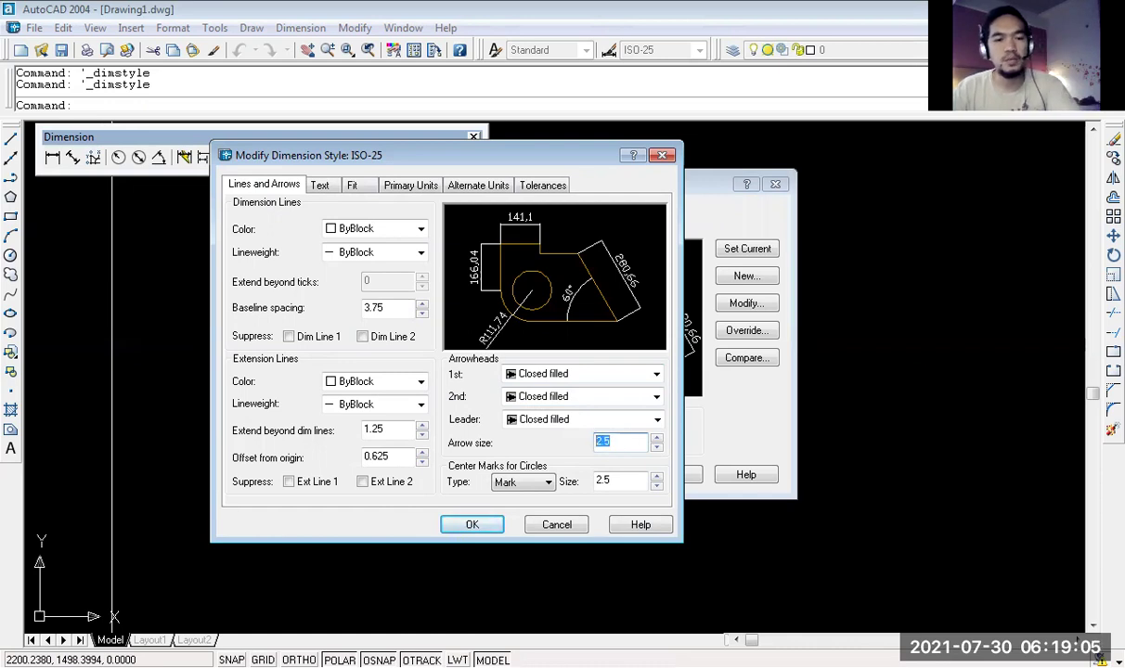
pyautogui.write('10')
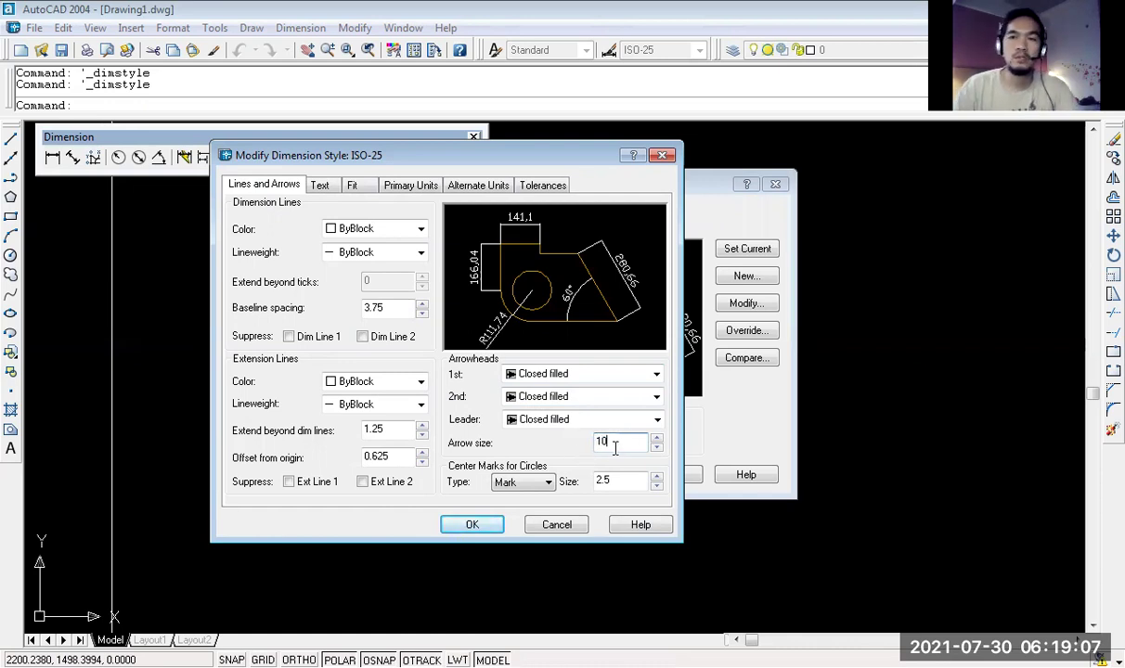
pyautogui.click(473, 525)
pyautogui.click(740, 253)
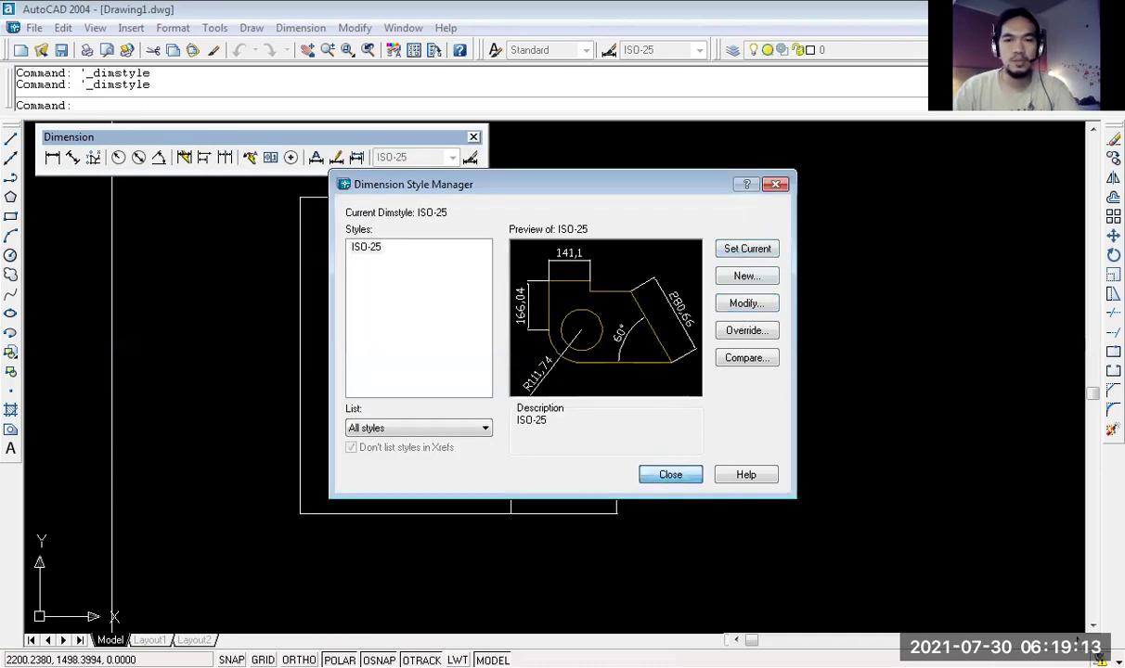
# Close the Dimension Style Manager and zoom in to inspect the 600 dimension's enlarged arrows
pyautogui.click(670, 474)
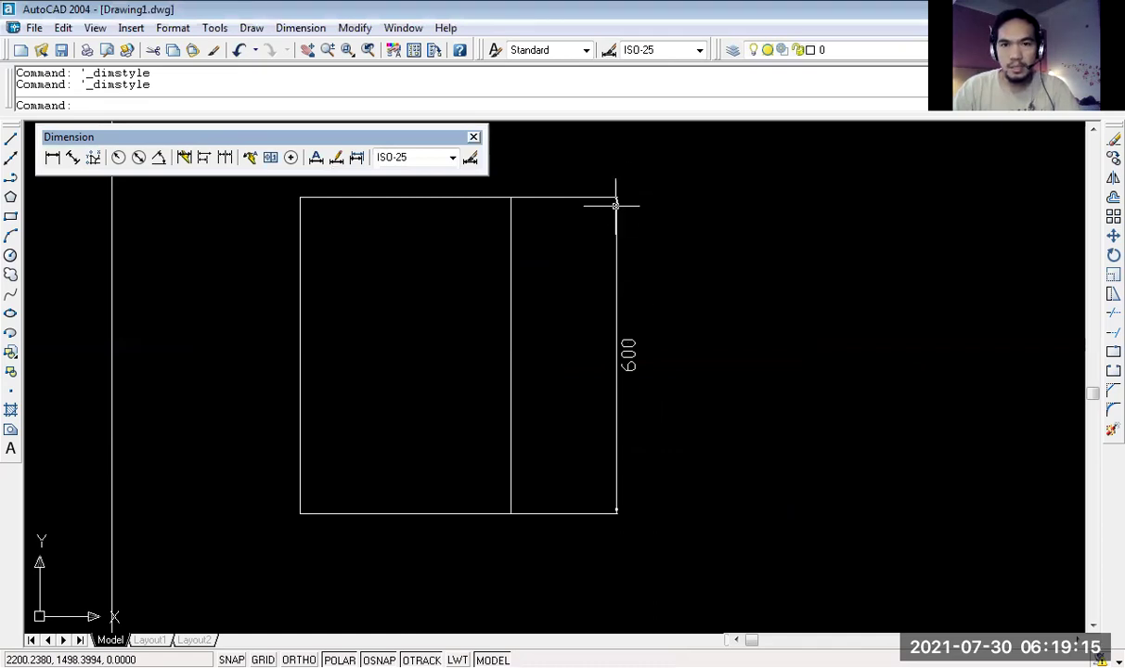
pyautogui.scroll(3, 616, 195)
pyautogui.scroll(2, 617, 191)
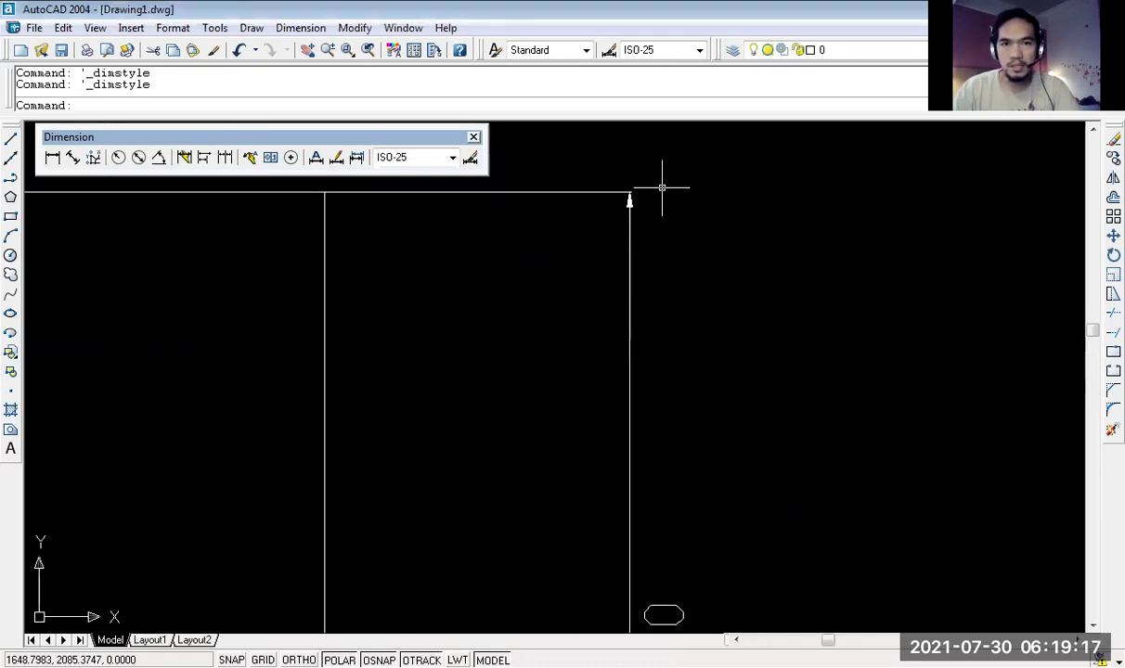
pyautogui.scroll(-3, 662, 188)
pyautogui.scroll(-3, 662, 188)
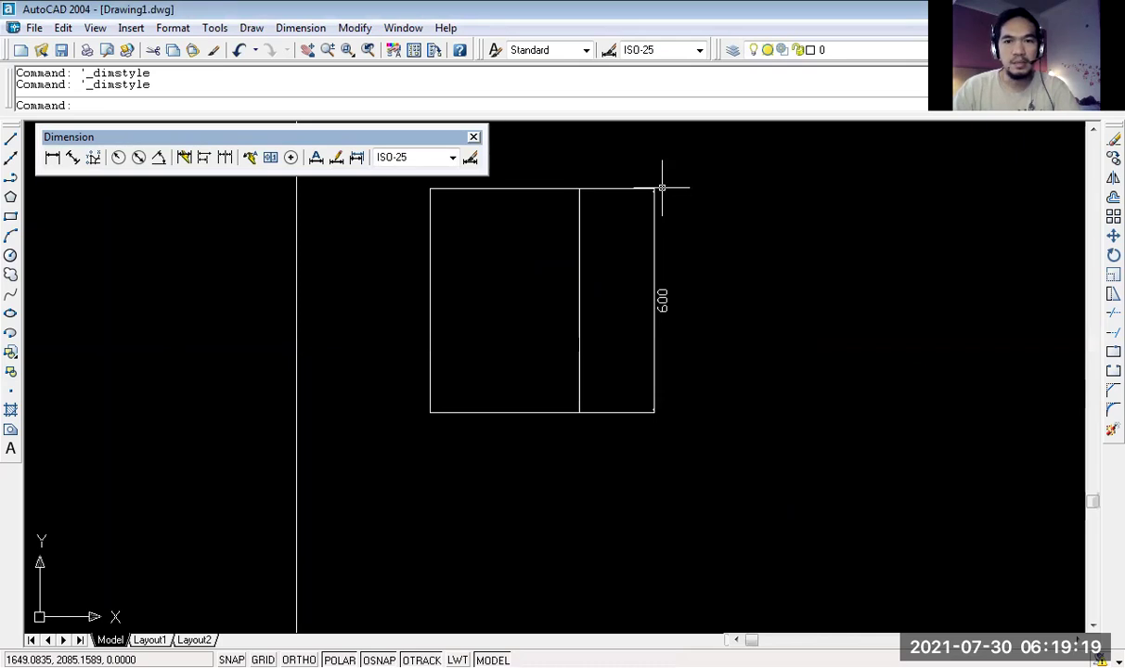
pyautogui.scroll(1, 662, 187)
pyautogui.moveTo(652, 206); pyautogui.dragTo(644, 229, button='middle')
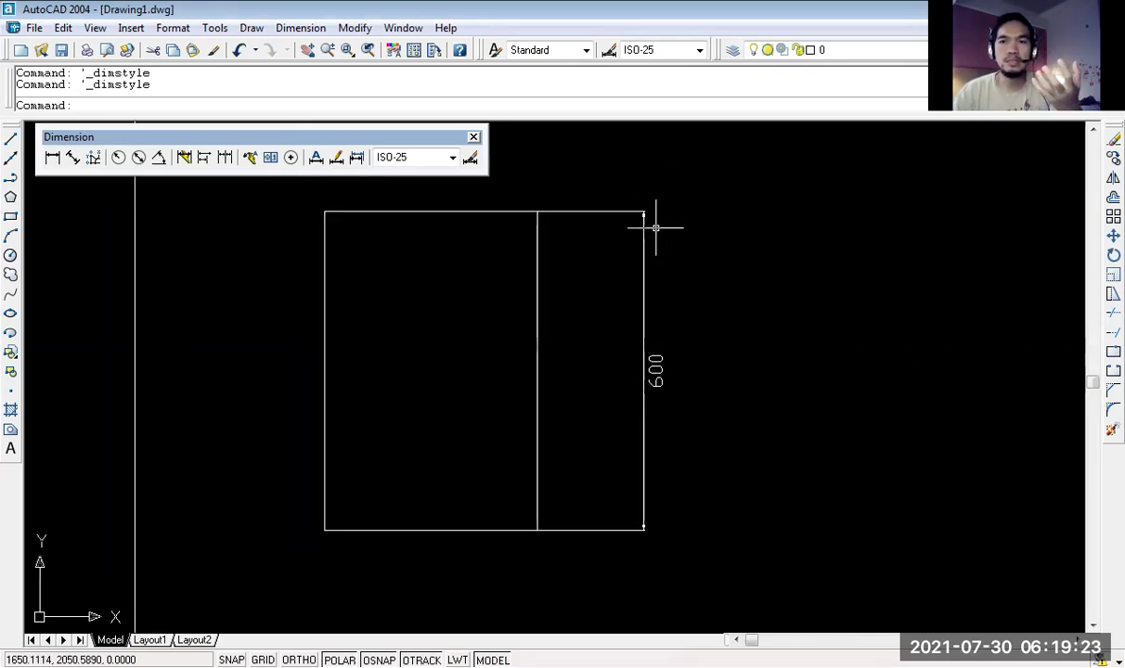
# Change the ISO-25 arrow size from 10 to 30 and make ISO-25 the current style
pyautogui.click(472, 159)
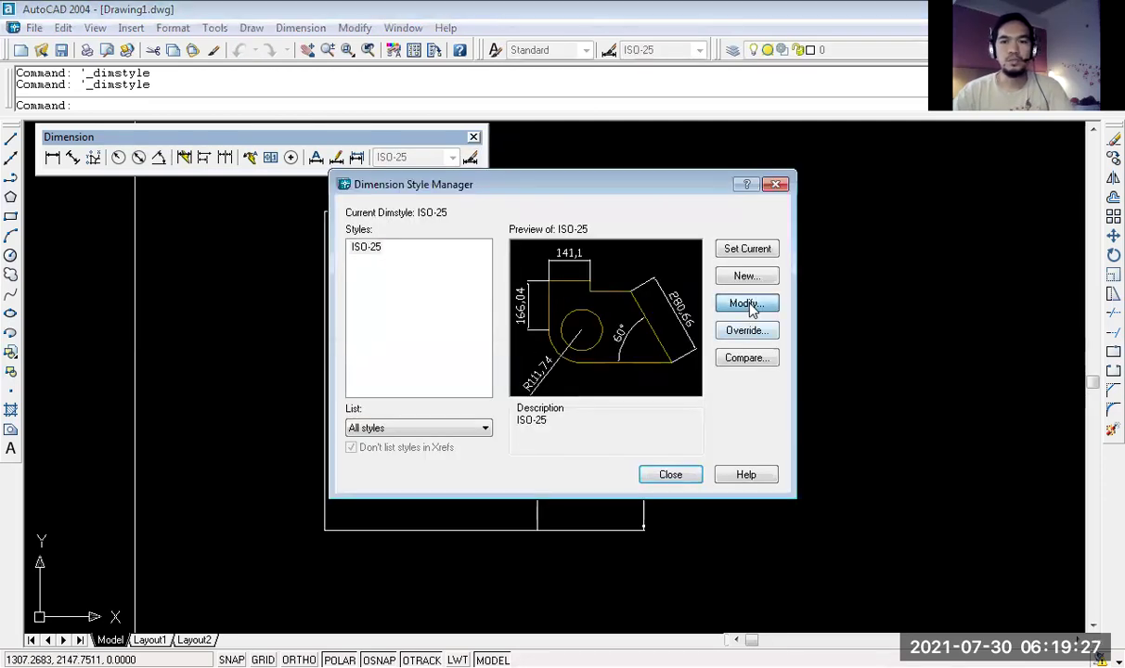
pyautogui.click(747, 304)
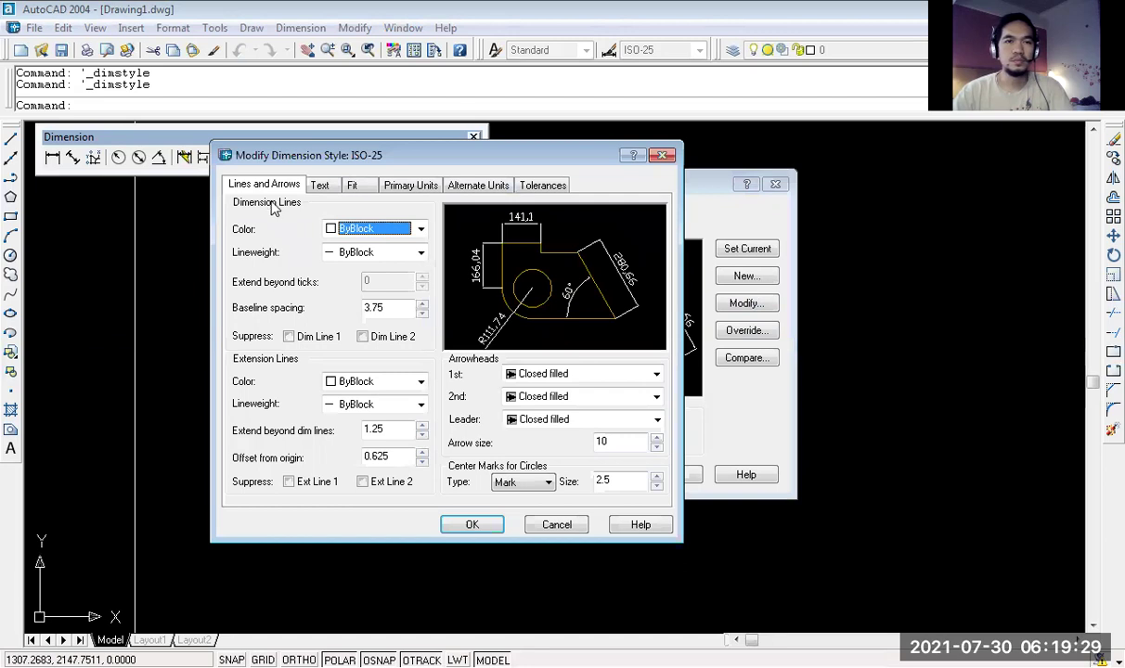
pyautogui.moveTo(624, 441); pyautogui.dragTo(577, 439)
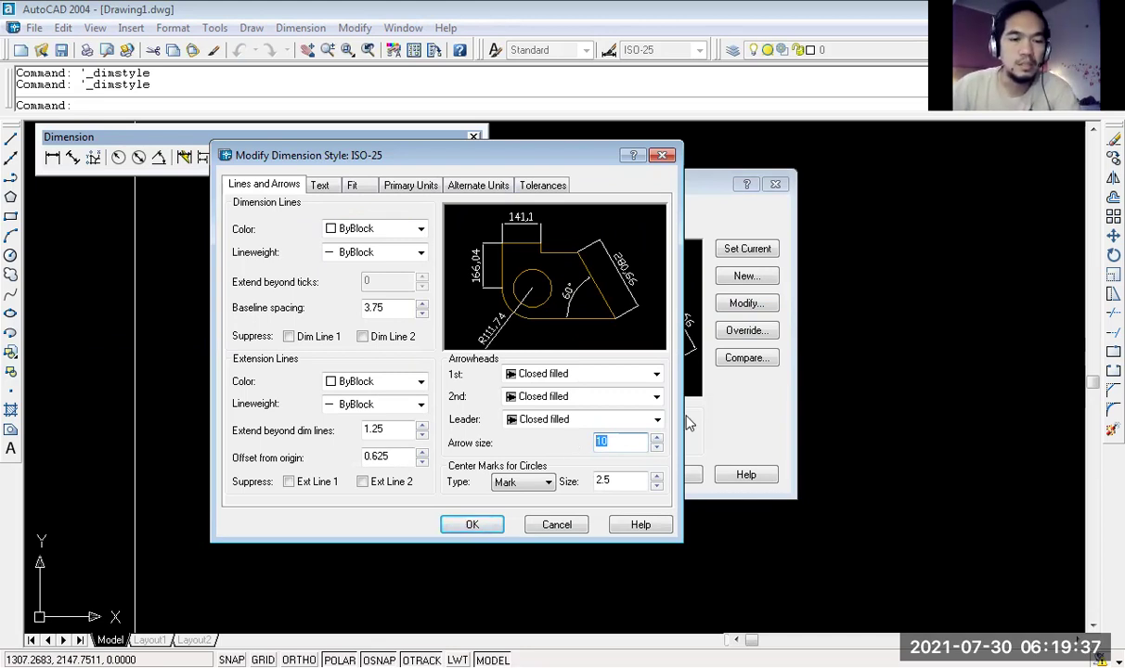
pyautogui.write('30')
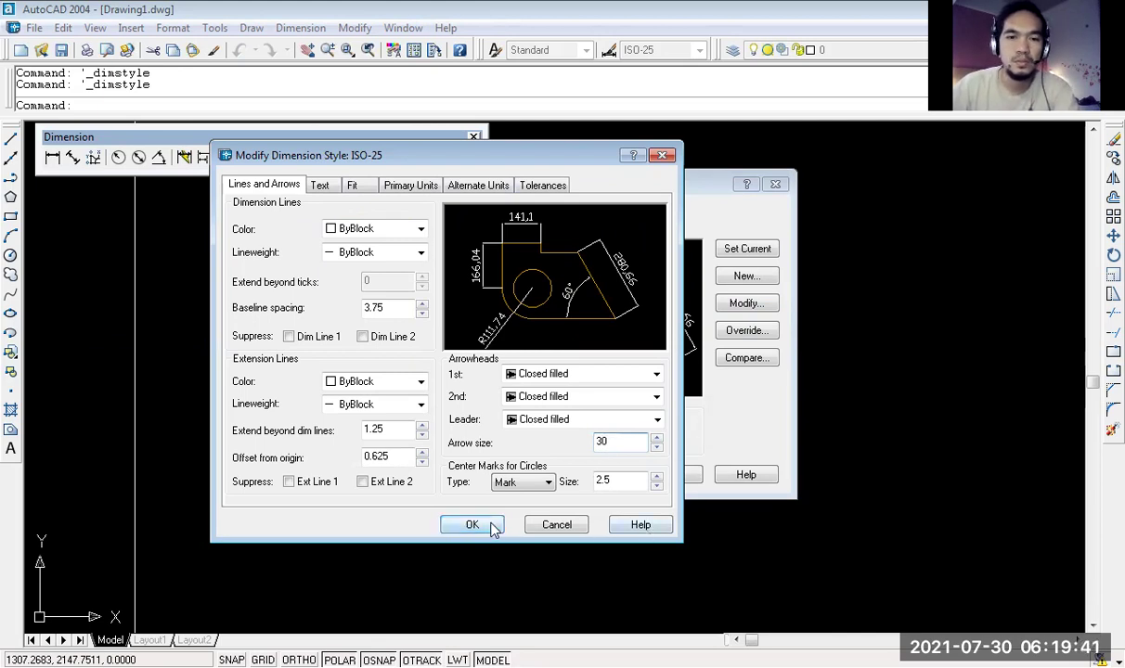
pyautogui.click(484, 526)
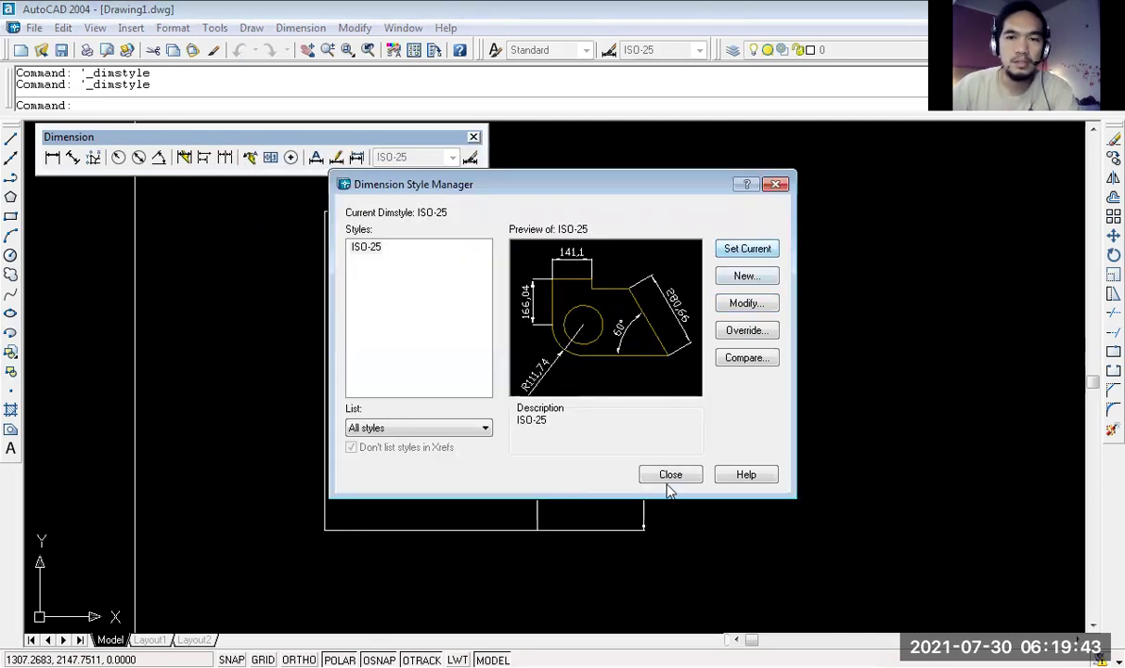
pyautogui.click(733, 249)
pyautogui.click(670, 474)
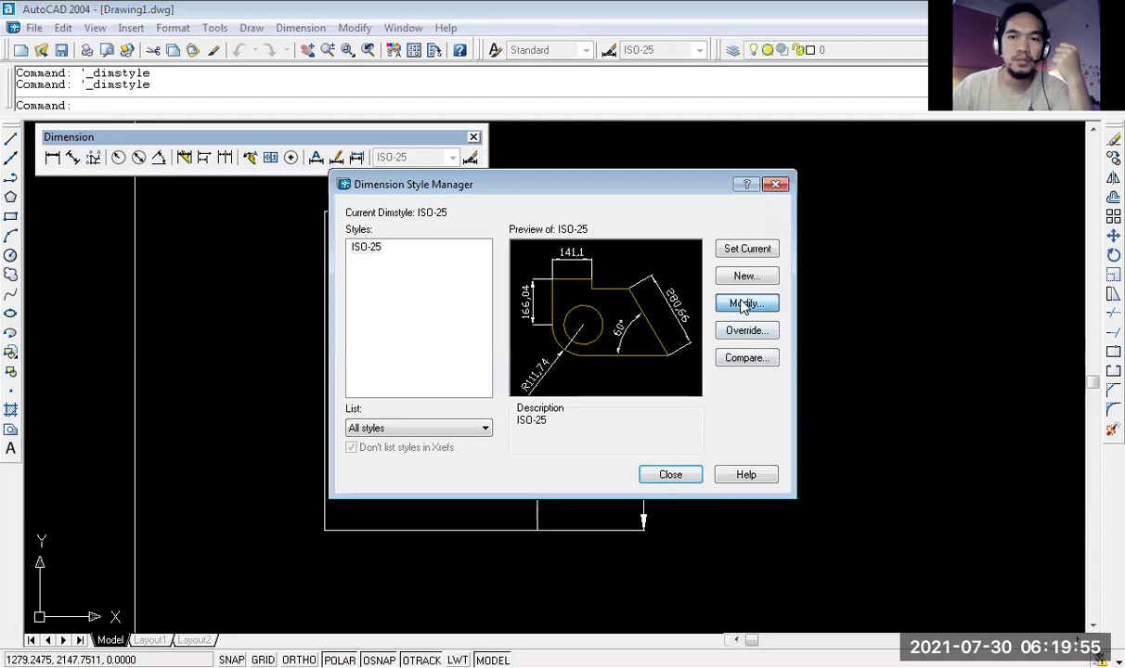
# Edit ISO-25 arrowheads: try Dot, then set first to Box filled and second to Open 30
pyautogui.click(722, 304)
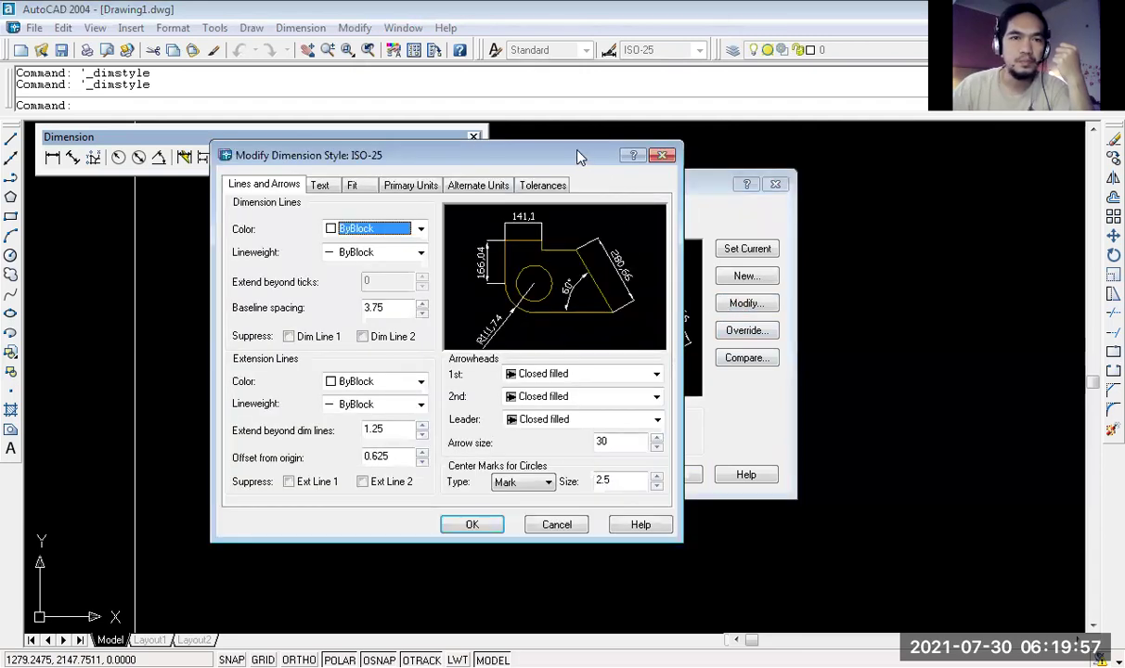
pyautogui.moveTo(580, 155); pyautogui.dragTo(506, 128)
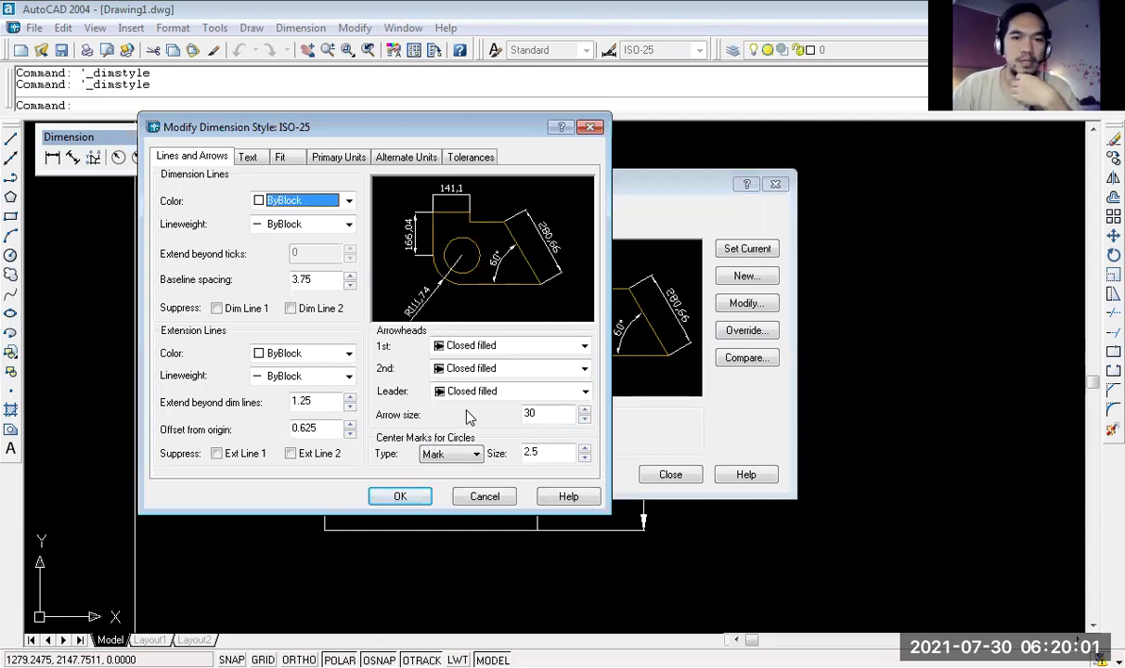
pyautogui.click(583, 346)
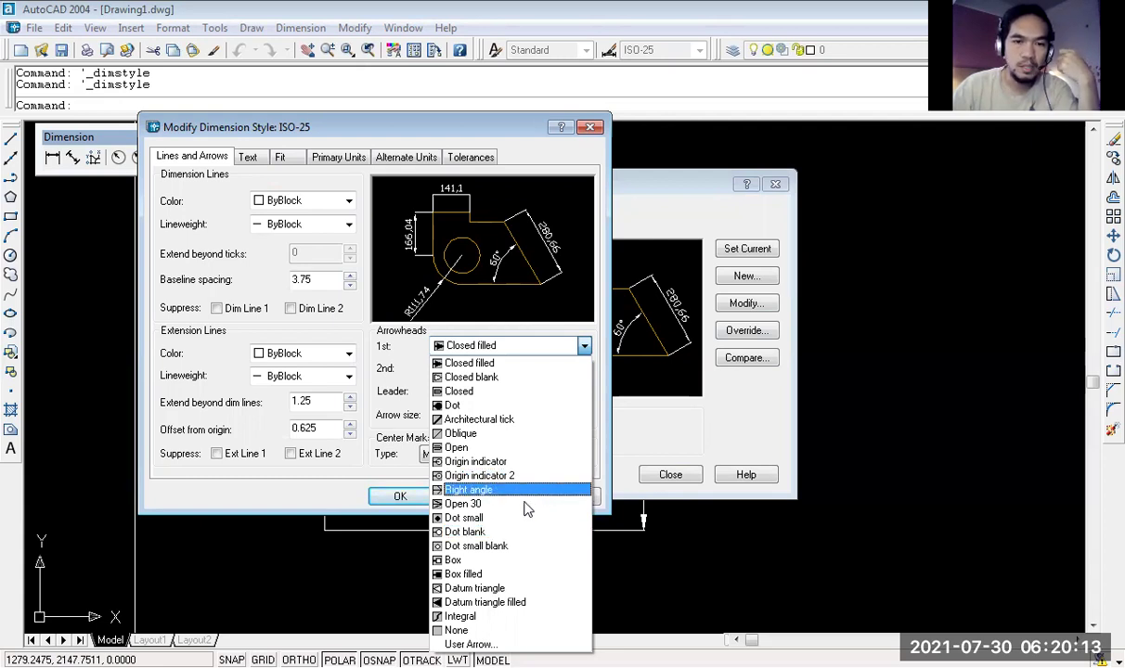
pyautogui.click(499, 412)
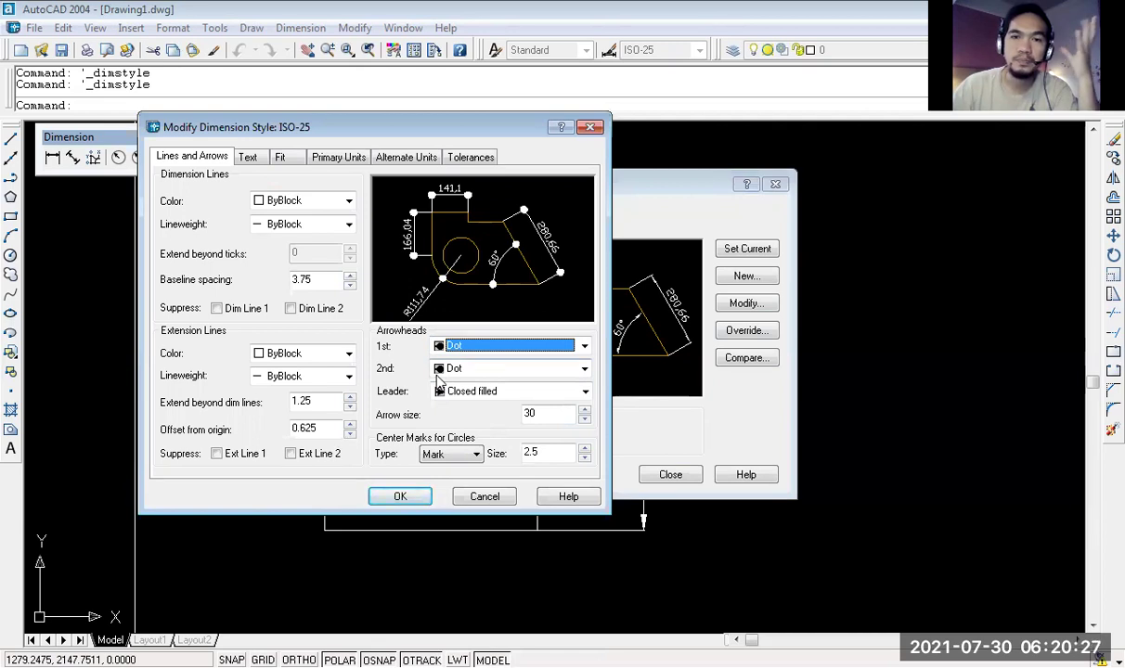
pyautogui.click(577, 371)
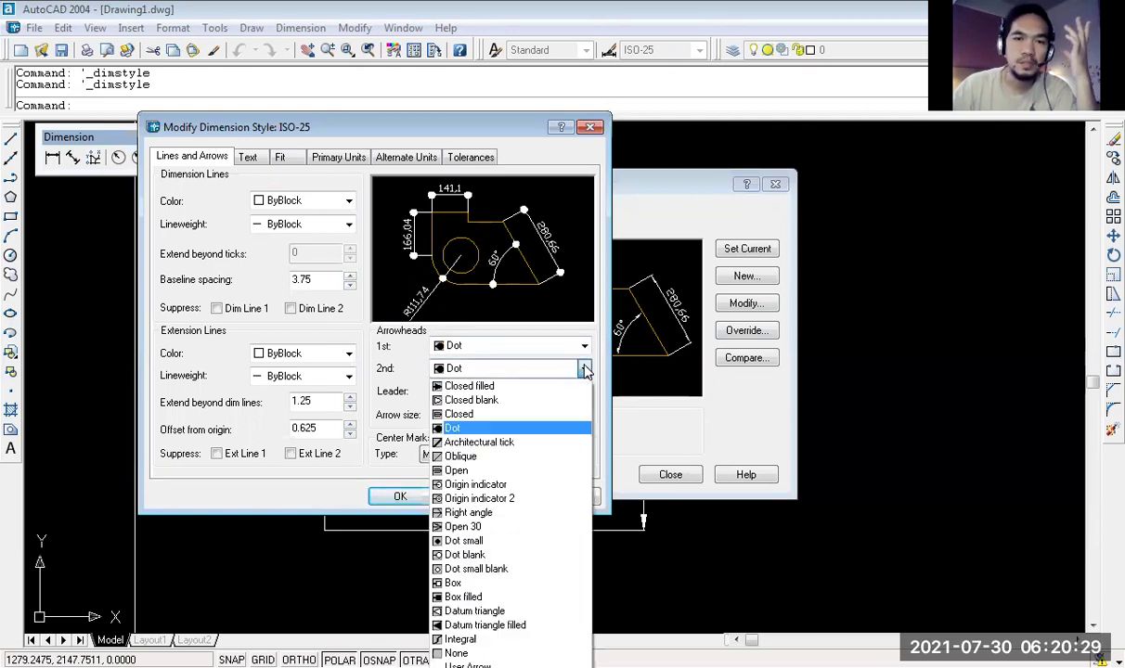
pyautogui.click(517, 527)
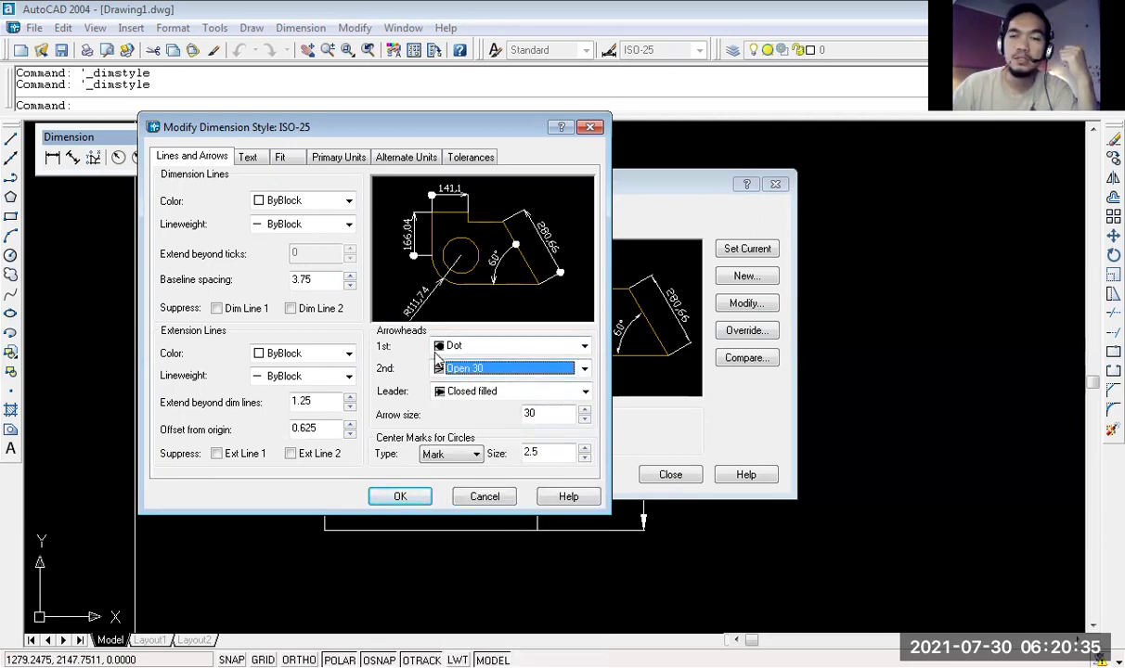
pyautogui.click(584, 345)
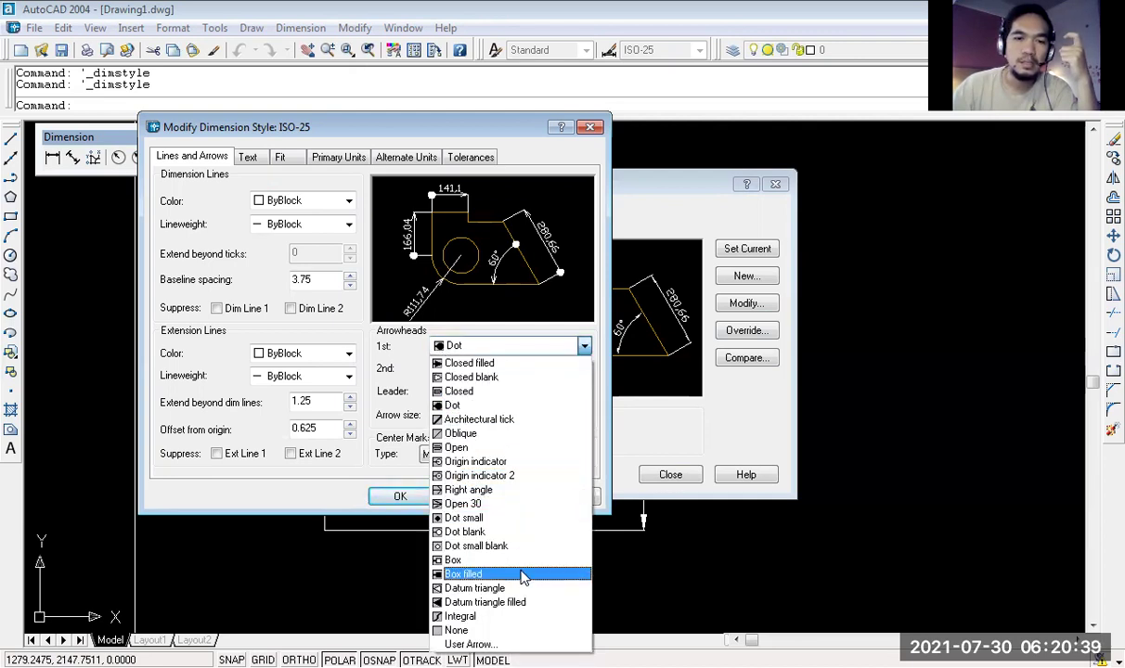
pyautogui.click(520, 573)
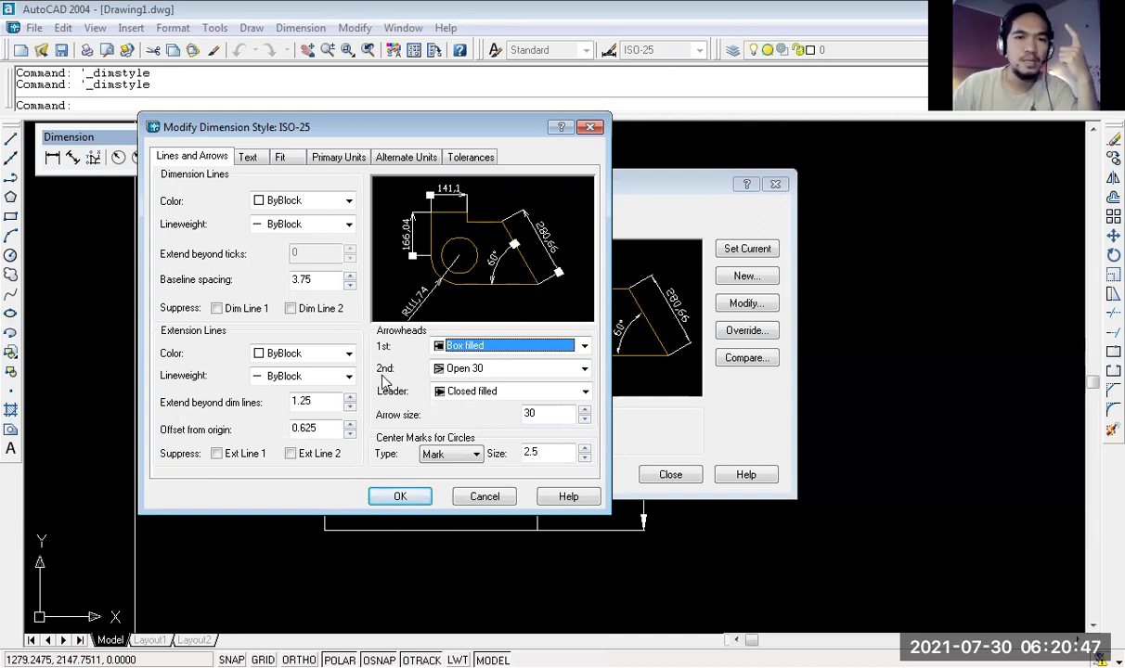
# Change the ISO-25 second arrowhead to Datum triangle, keep the leader Closed filled, and accept
pyautogui.click(584, 369)
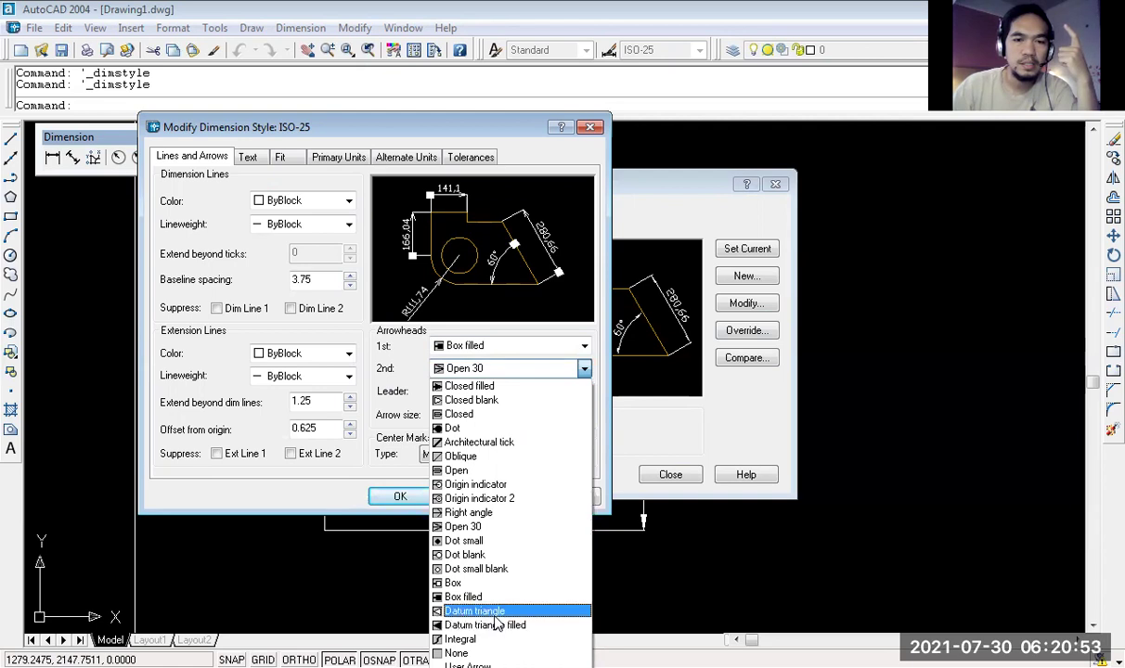
pyautogui.click(496, 615)
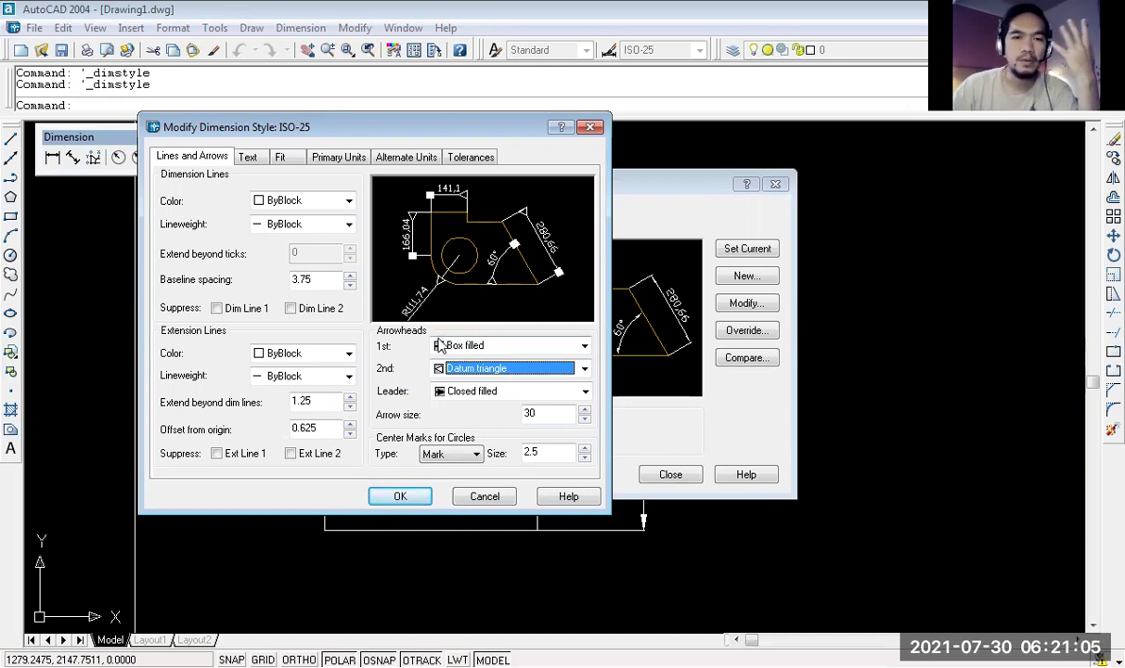
pyautogui.click(585, 391)
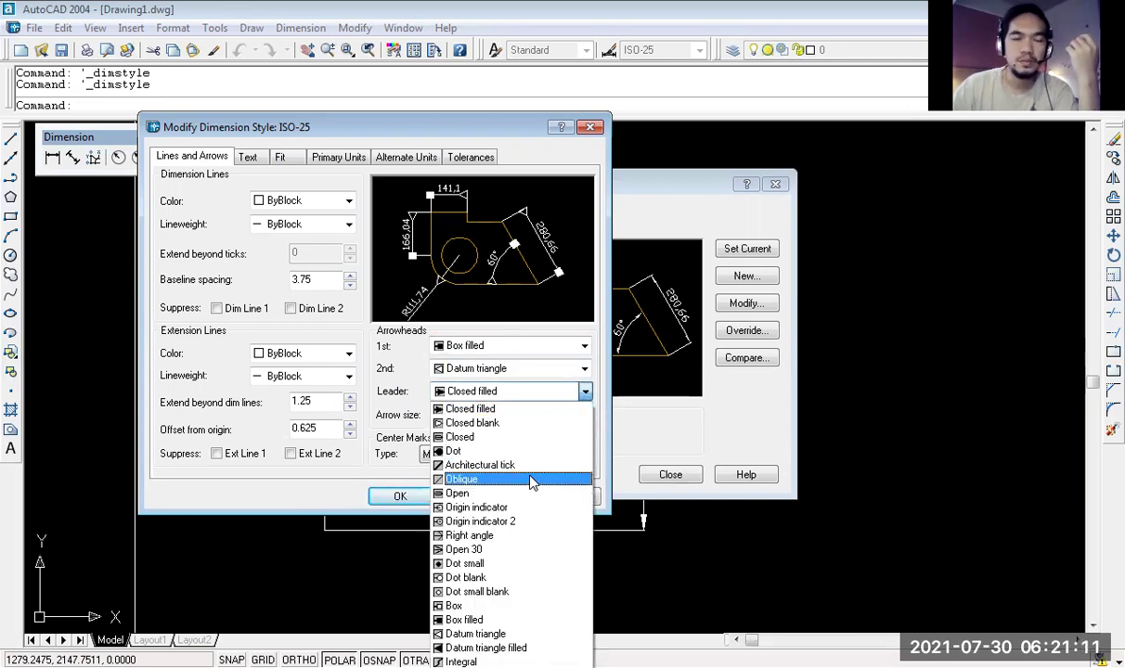
pyautogui.click(571, 358)
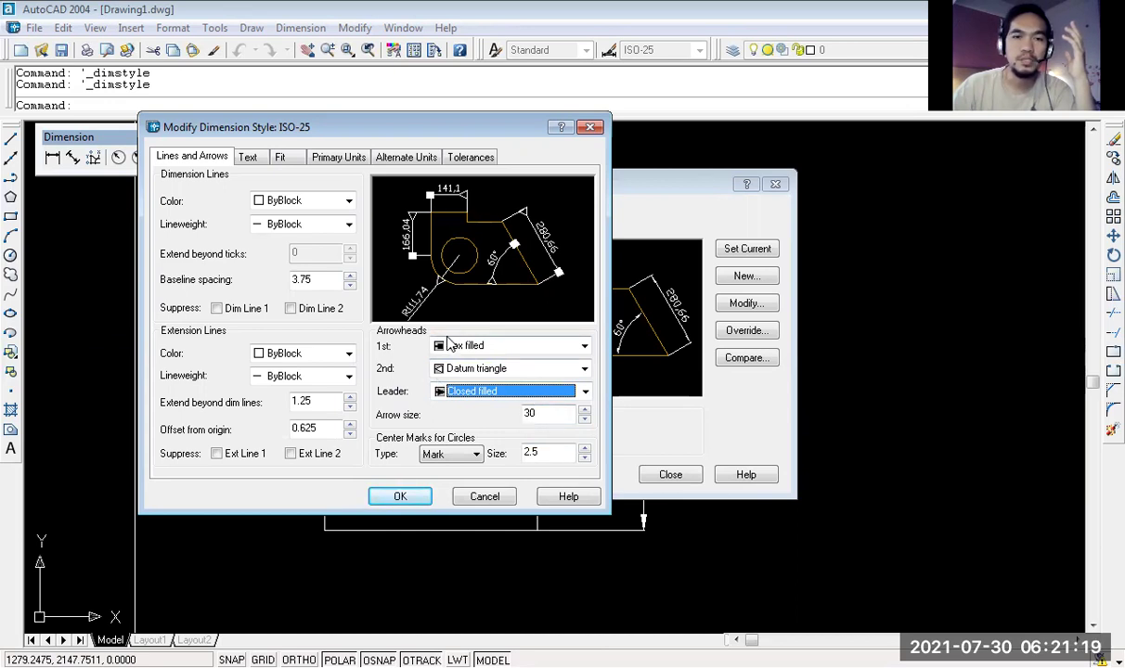
pyautogui.click(416, 501)
pyautogui.click(417, 501)
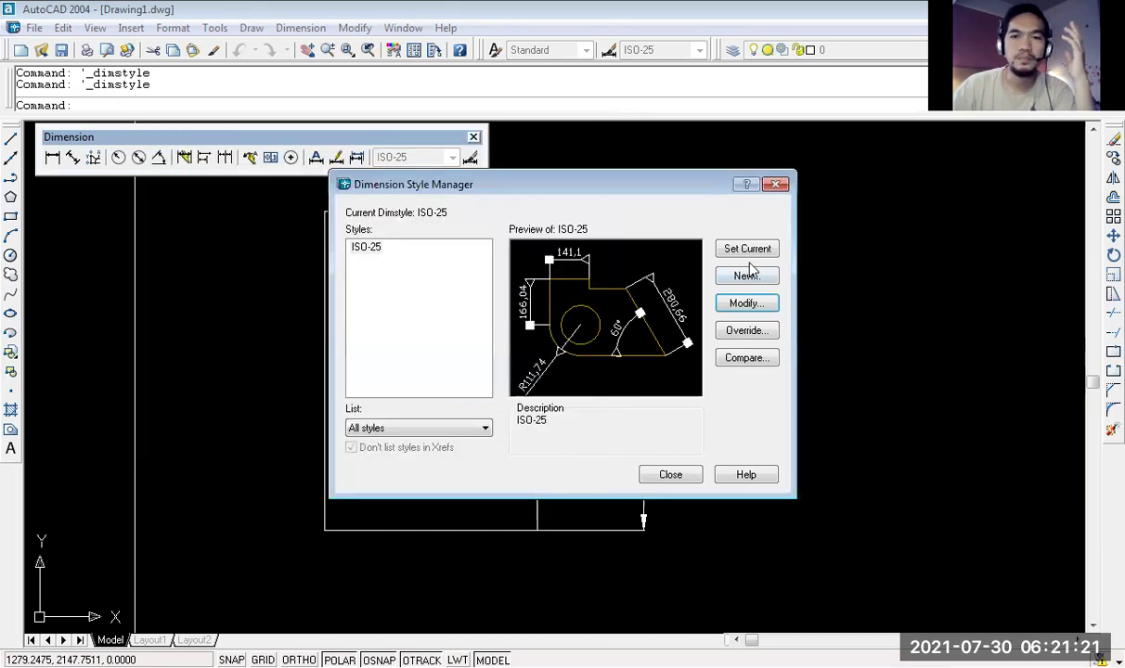
pyautogui.click(668, 475)
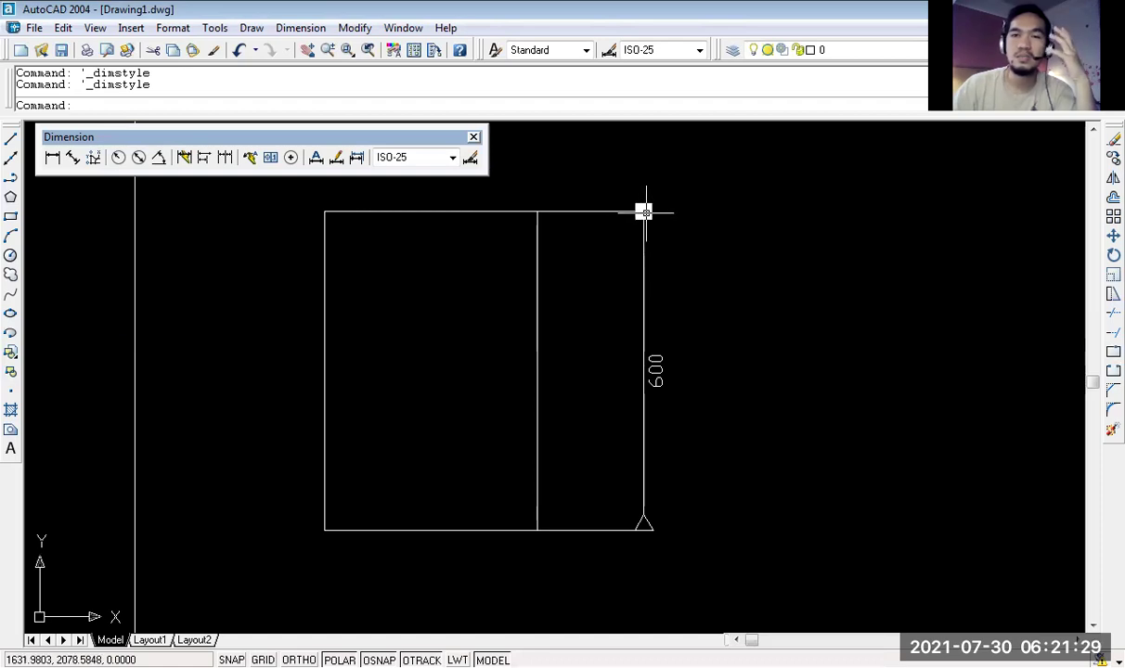
# Reduce the ISO-25 arrow size from 30 to 20, set it current, and place the 600 dimension
pyautogui.click(469, 158)
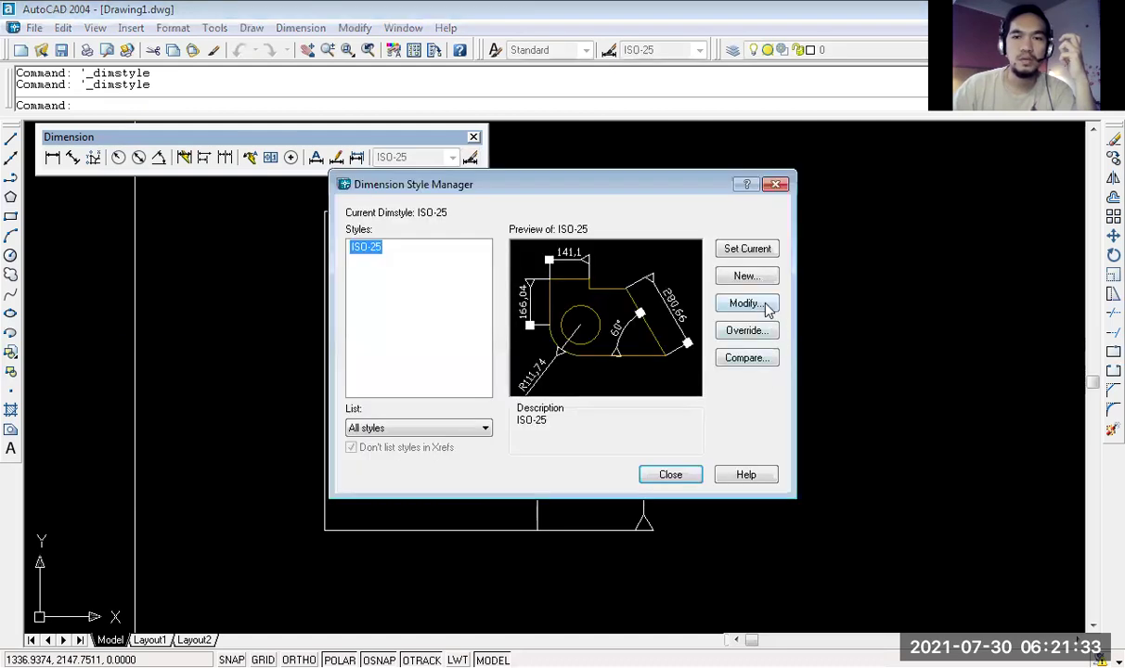
pyautogui.click(733, 313)
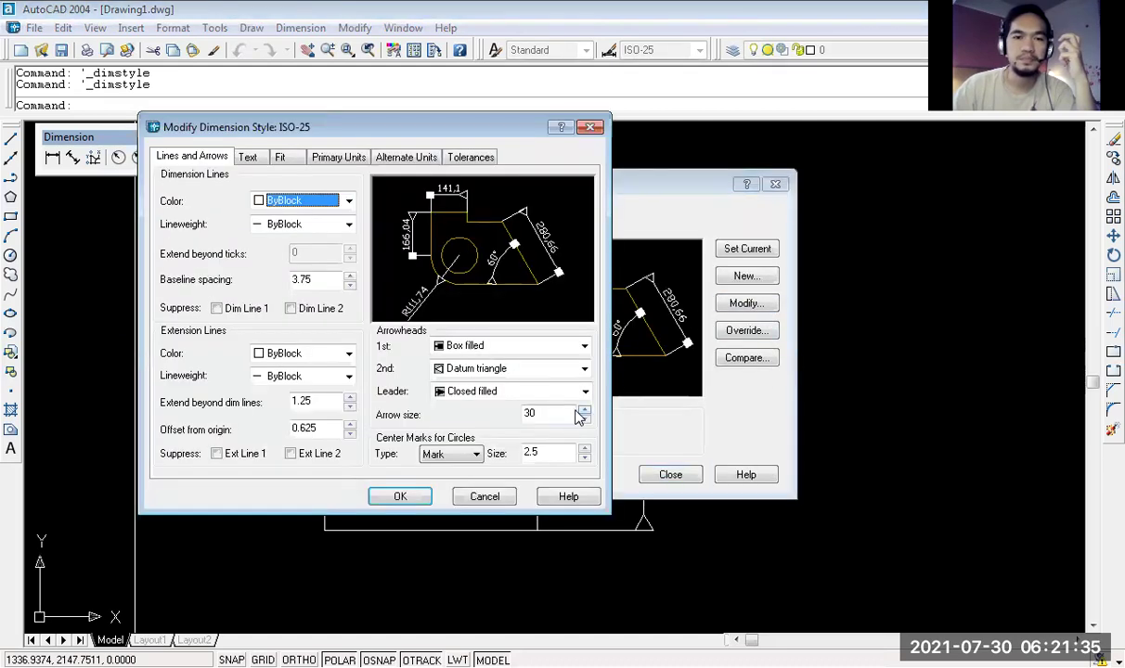
pyautogui.doubleClick(532, 412)
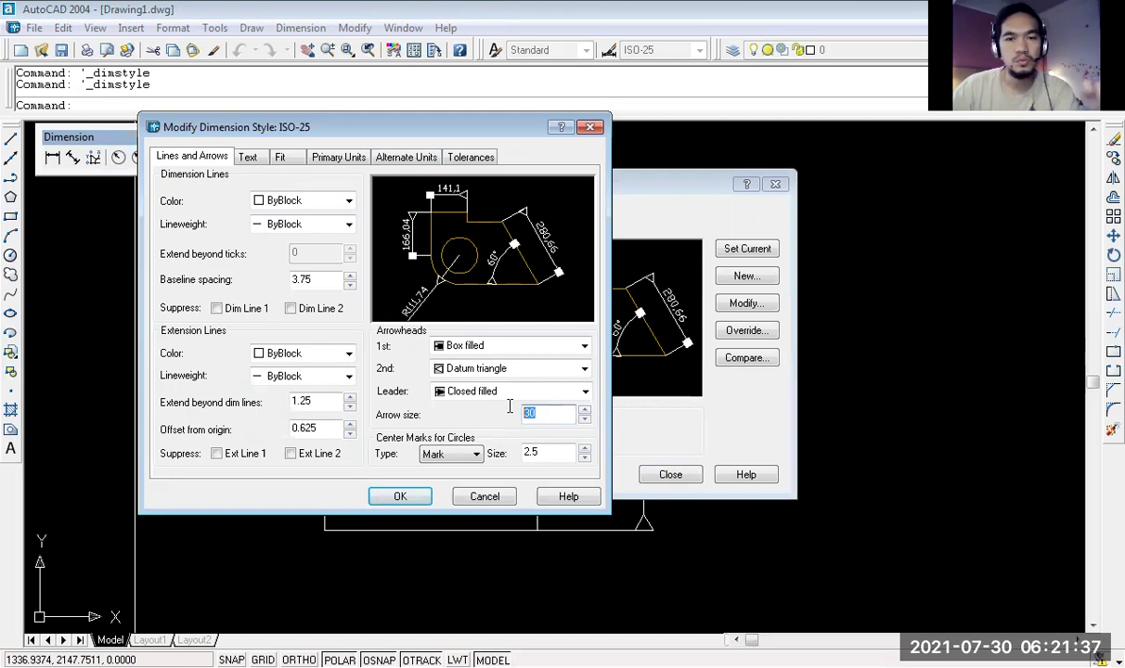
pyautogui.write('20')
pyautogui.click(413, 499)
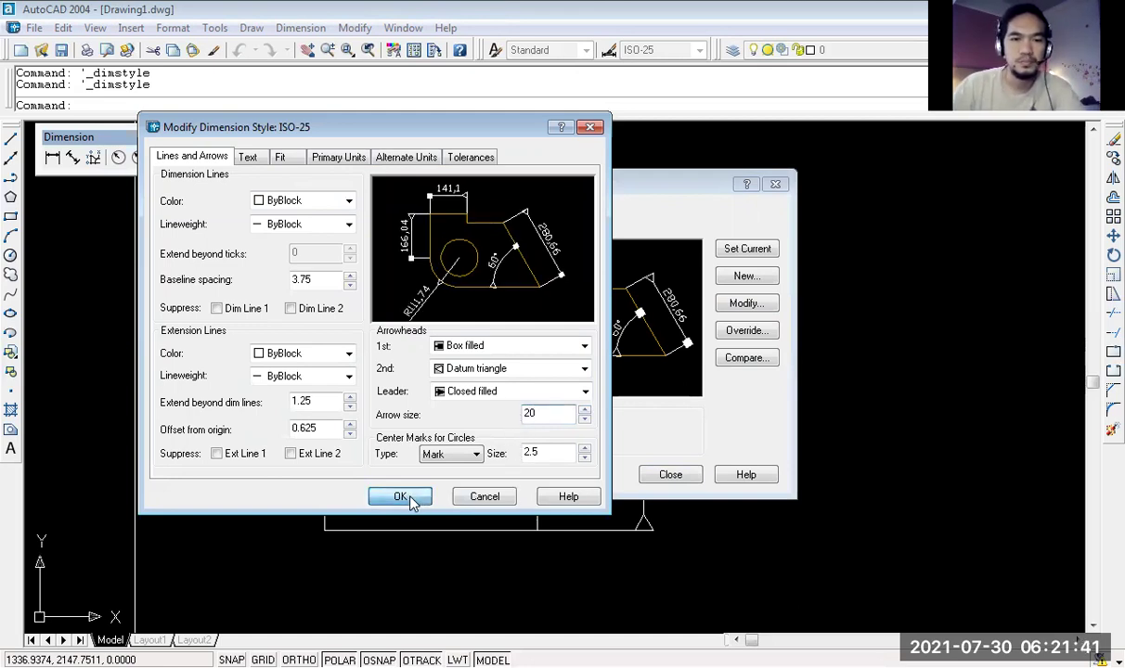
pyautogui.click(738, 249)
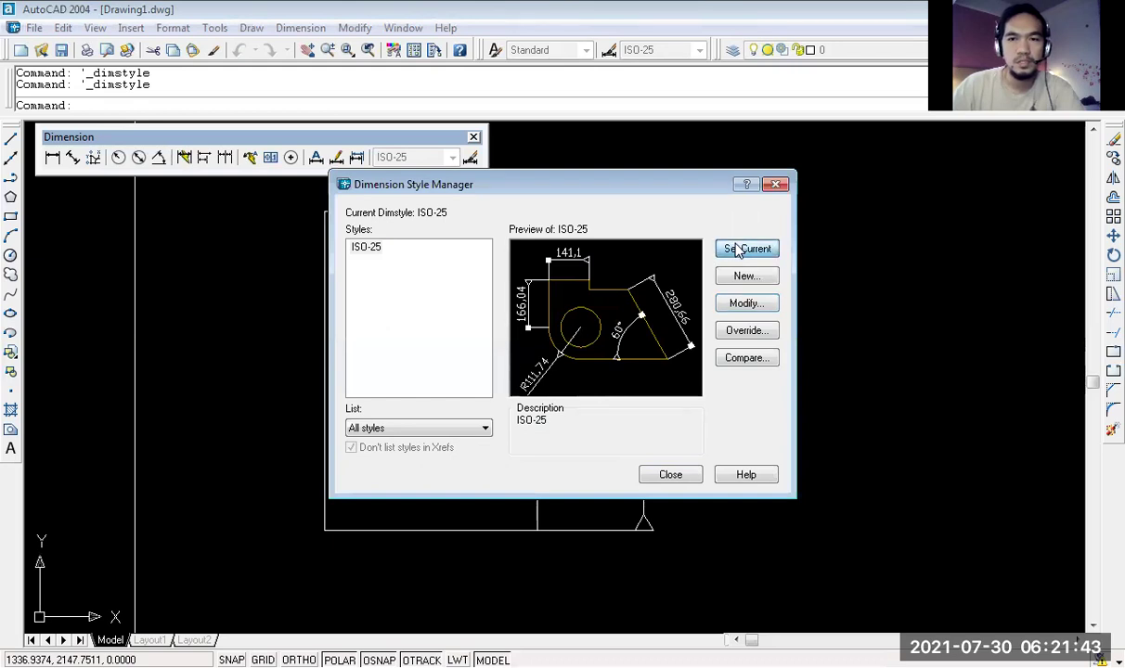
pyautogui.click(663, 477)
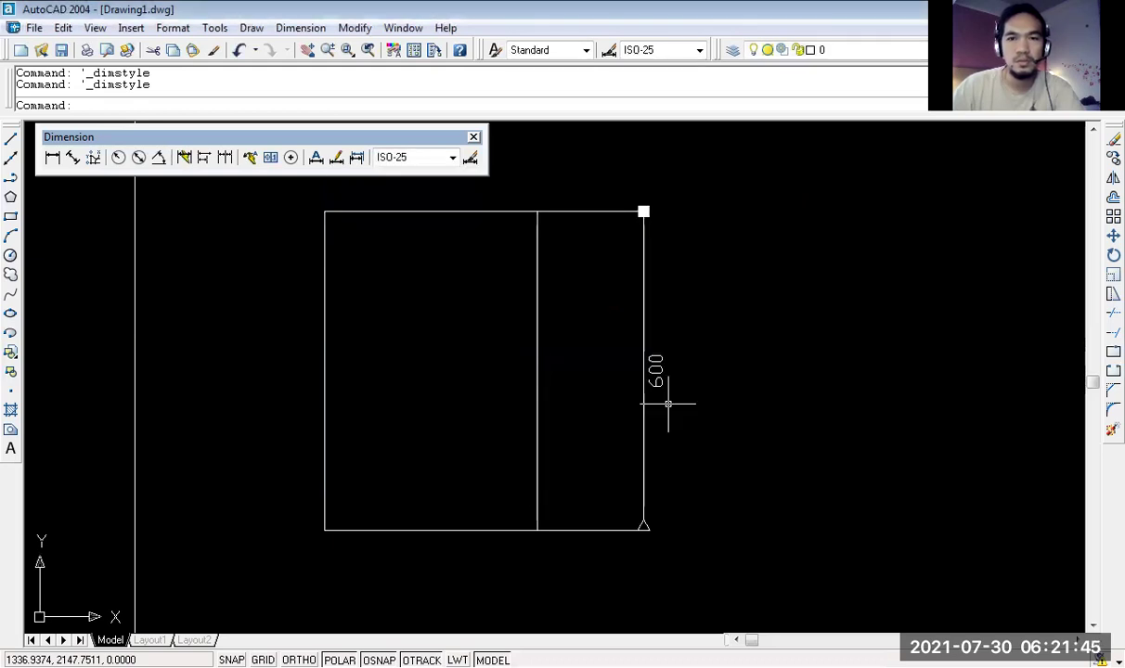
pyautogui.click(662, 347)
# Change the ISO-25 extension line offset from origin from 0.625 to 30
pyautogui.click(472, 160)
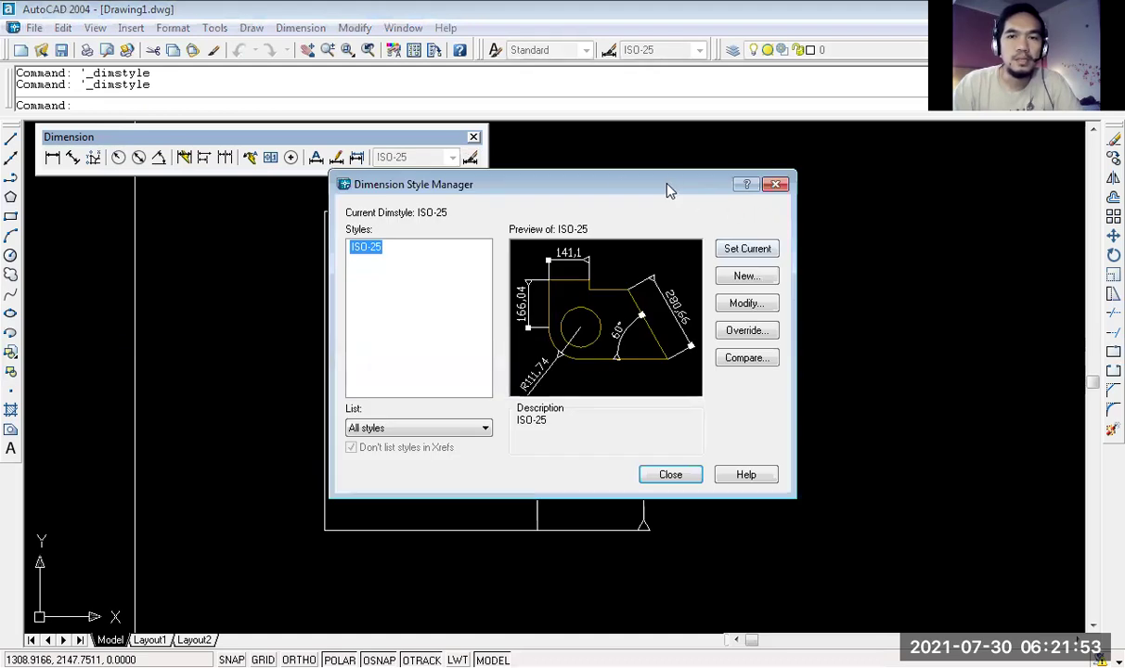
pyautogui.moveTo(624, 189); pyautogui.dragTo(391, 164)
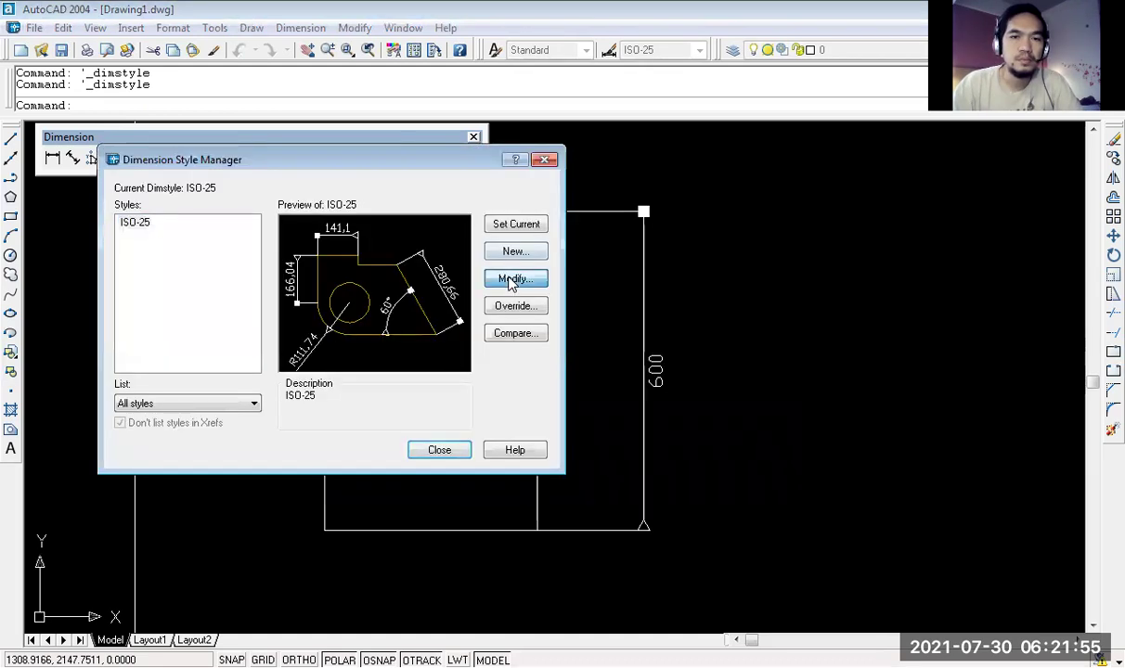
pyautogui.click(499, 280)
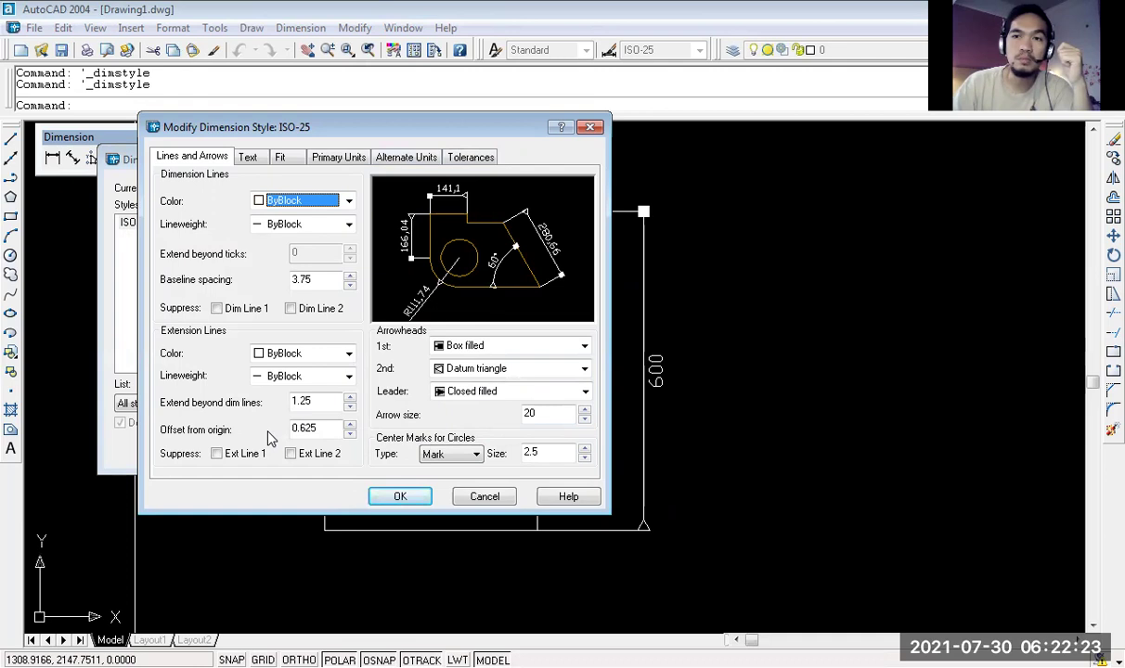
pyautogui.moveTo(322, 428); pyautogui.dragTo(282, 428)
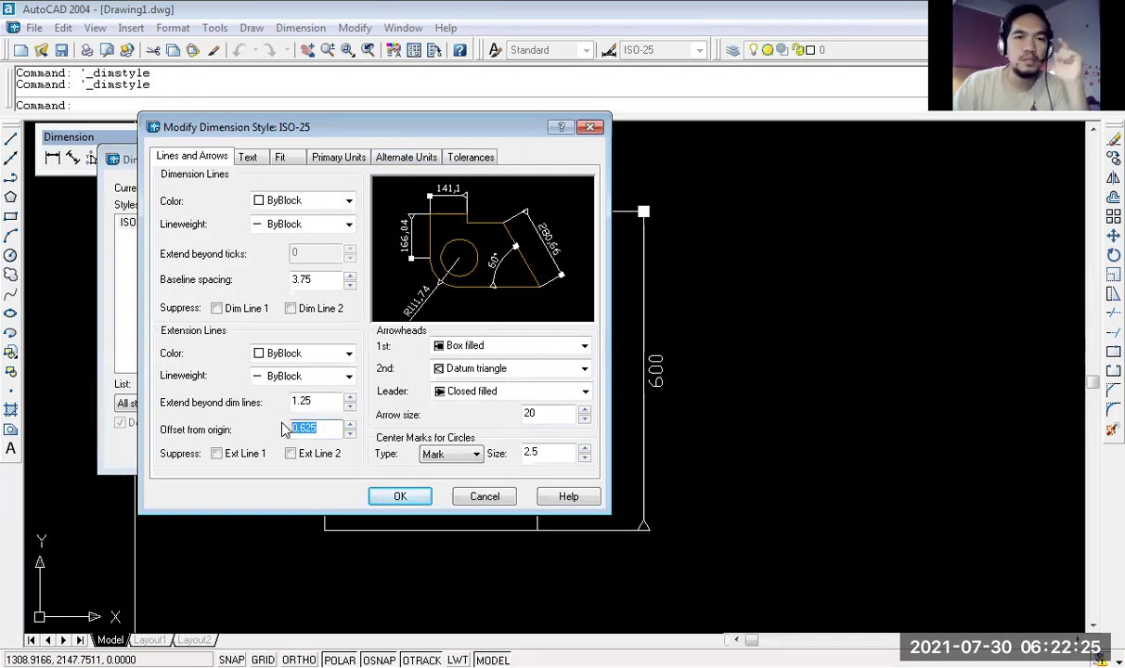
pyautogui.write('30')
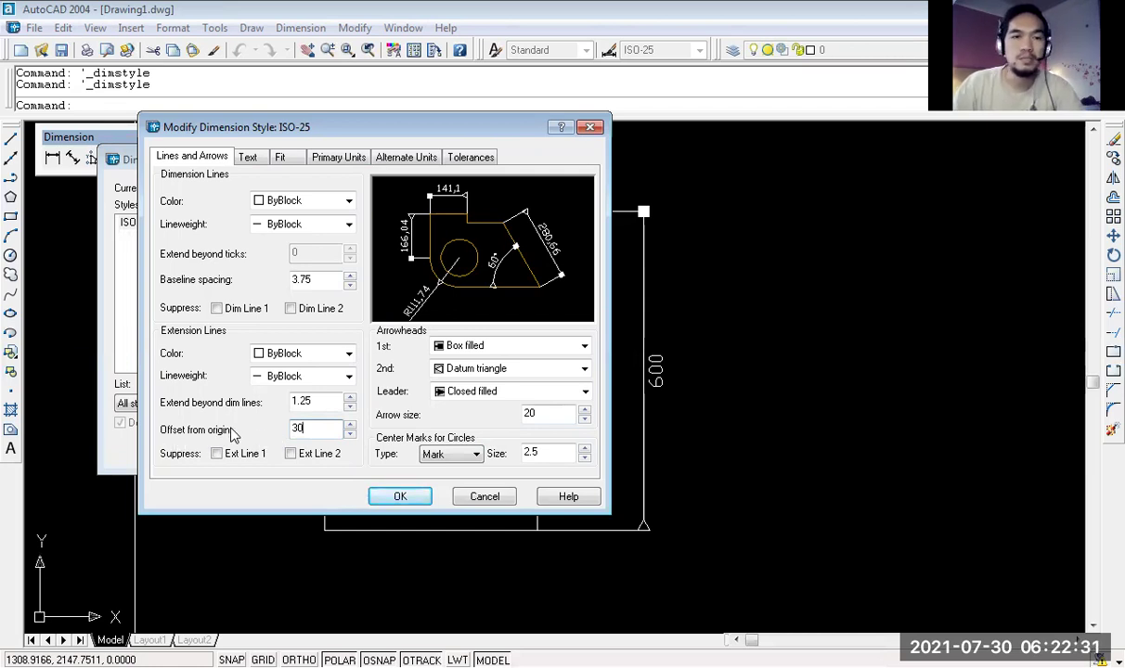
pyautogui.click(399, 497)
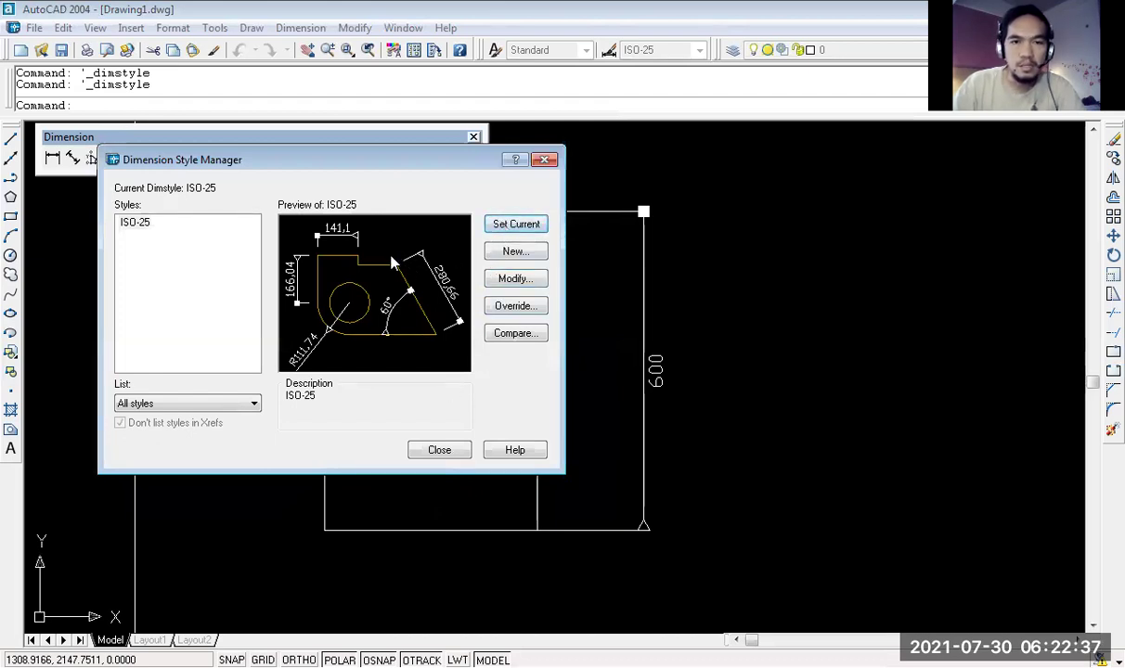
pyautogui.click(439, 450)
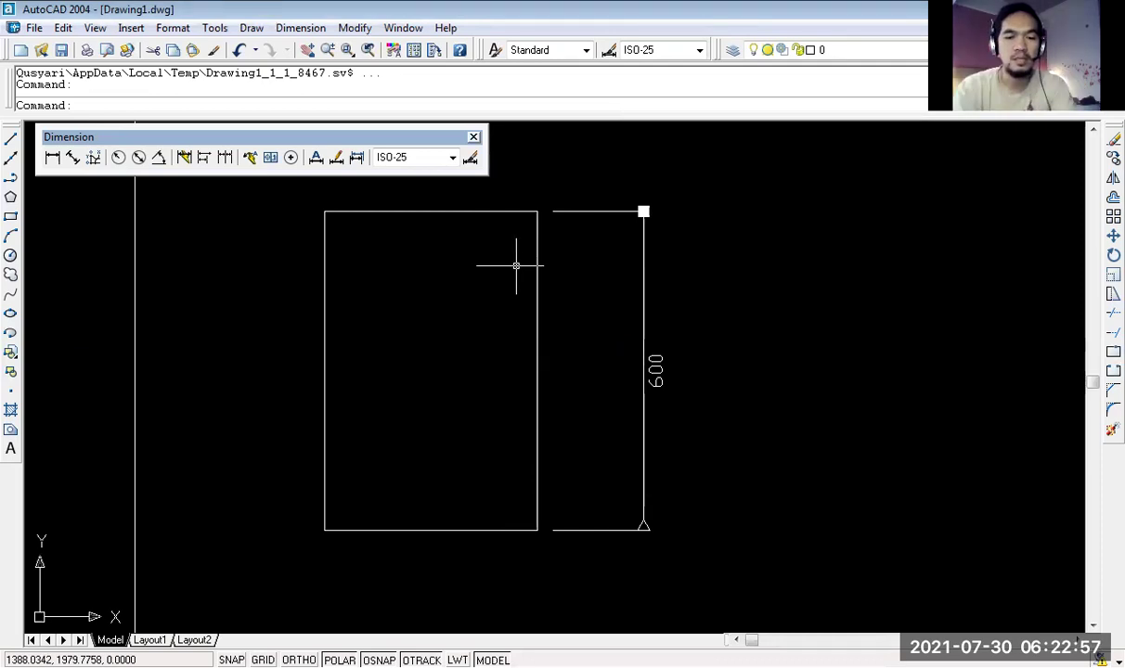
pyautogui.click(470, 105)
pyautogui.write('U')
pyautogui.press('Return')
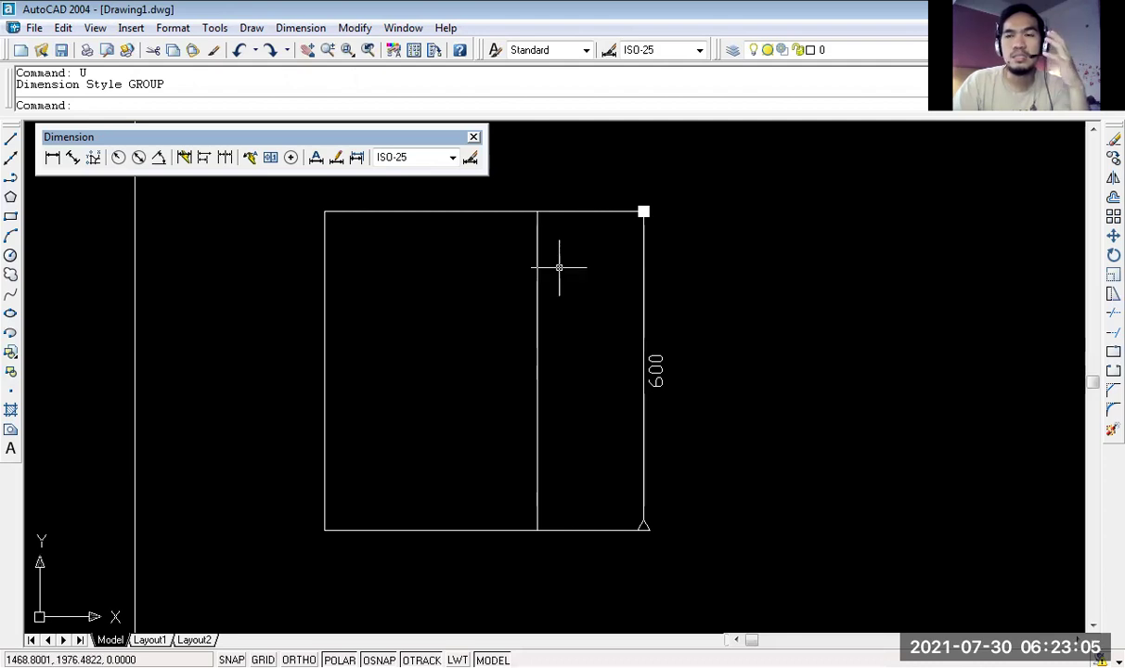
pyautogui.click(270, 51)
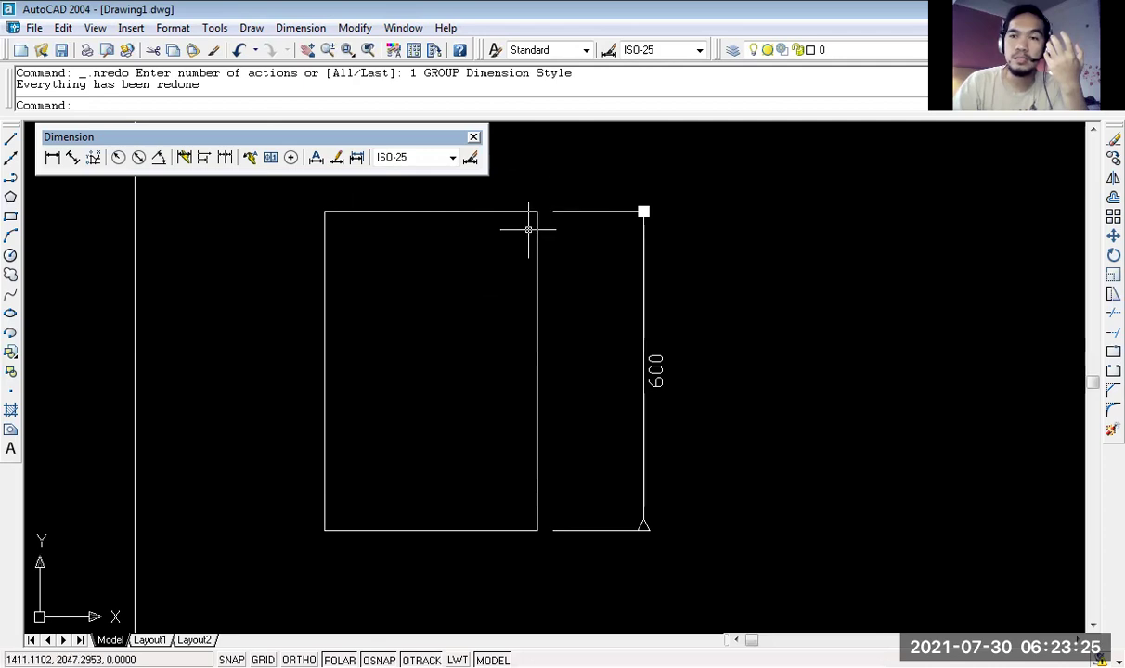
# Change ISO-25's extend beyond dimension lines value from 1.25 to 20 and close the manager
pyautogui.click(470, 159)
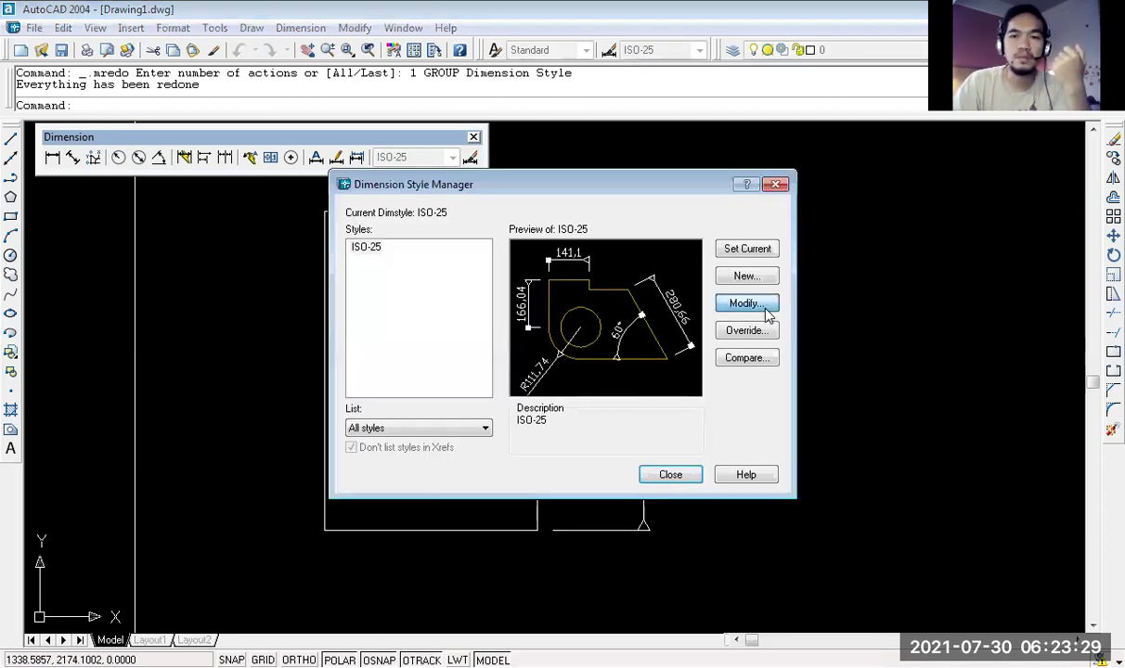
pyautogui.click(746, 303)
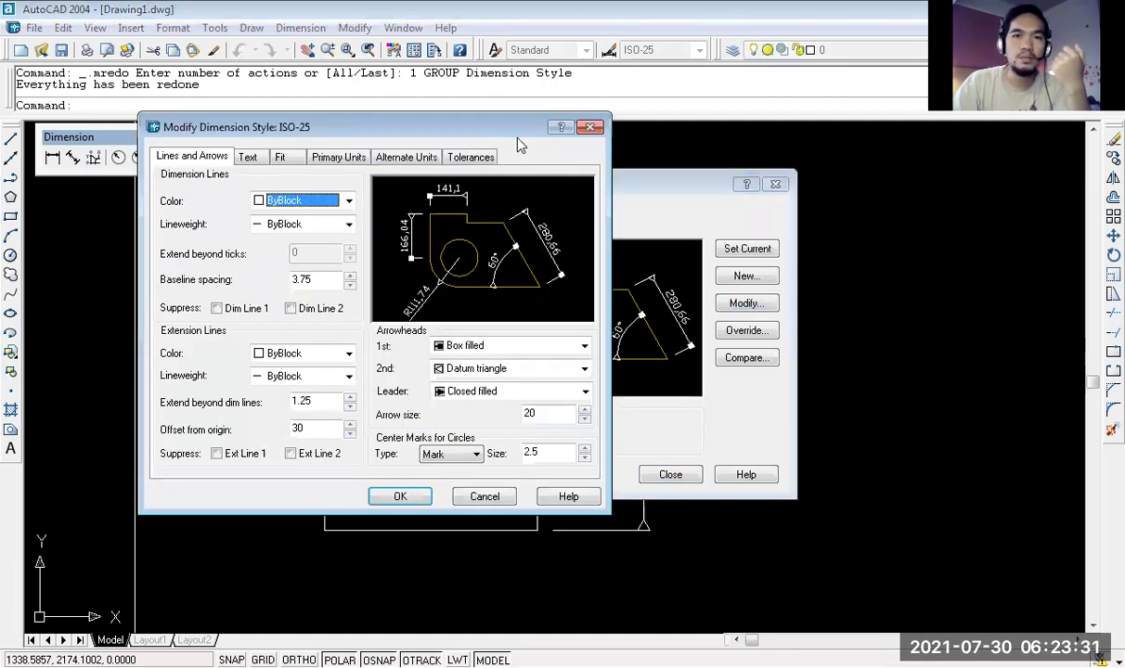
pyautogui.moveTo(505, 131); pyautogui.dragTo(469, 133)
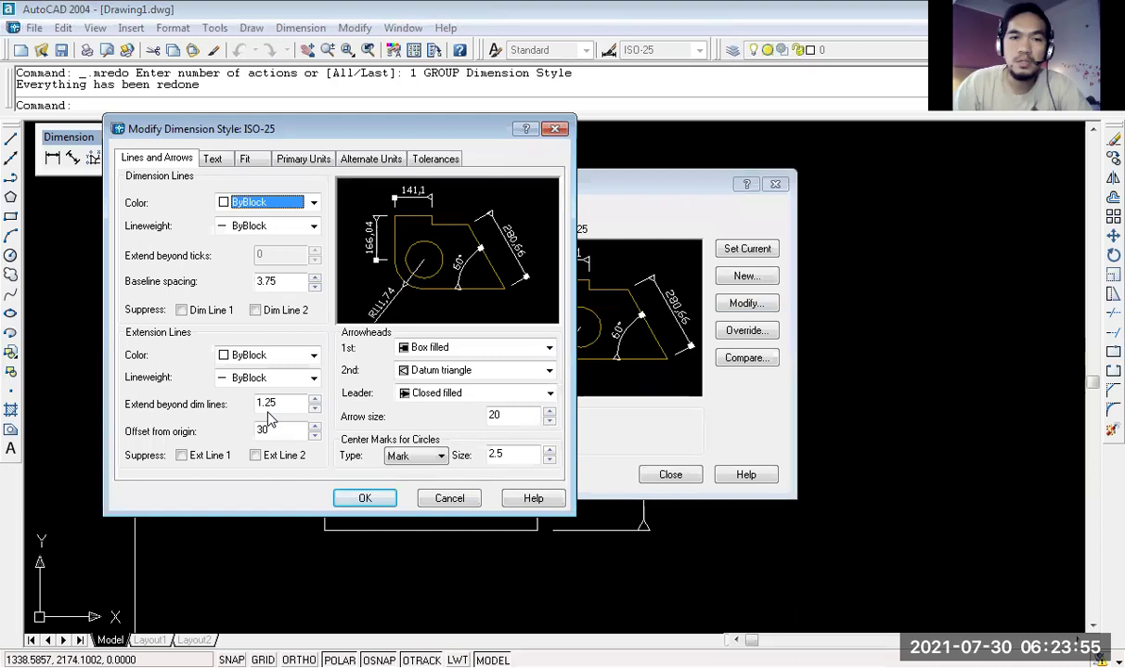
pyautogui.doubleClick(272, 403)
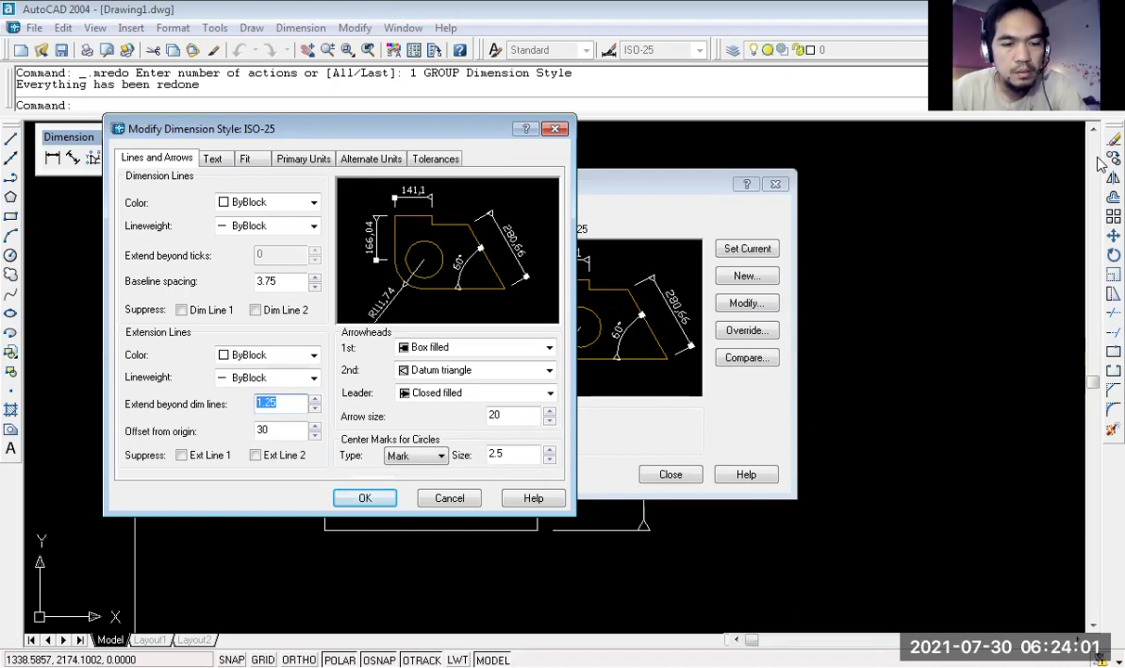
pyautogui.write('20')
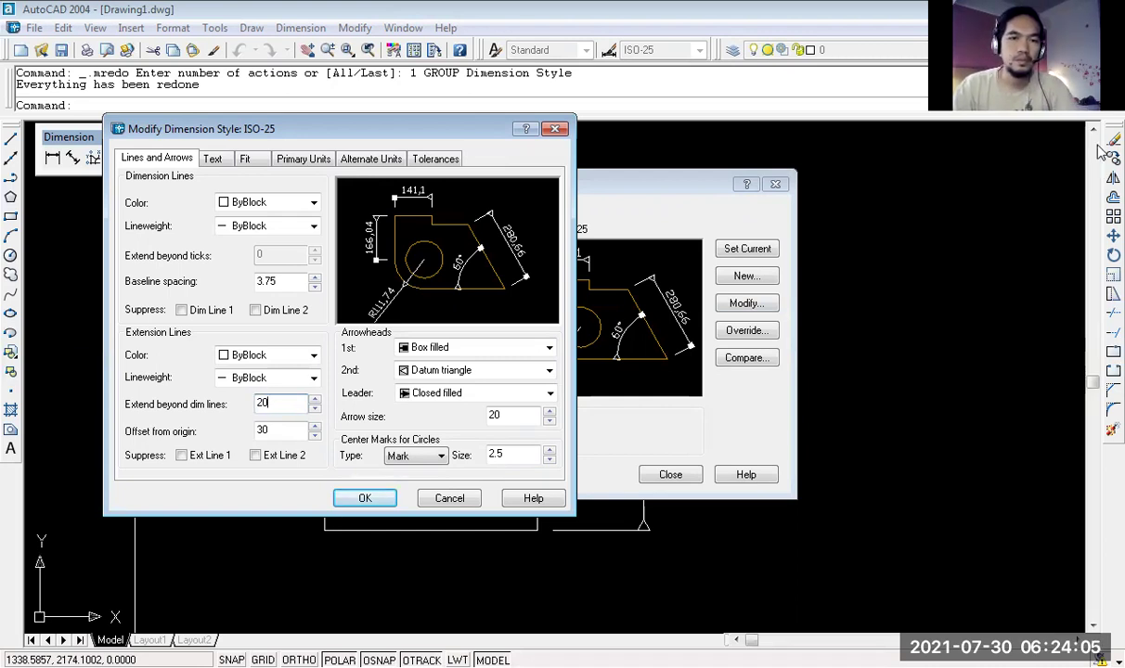
pyautogui.click(364, 498)
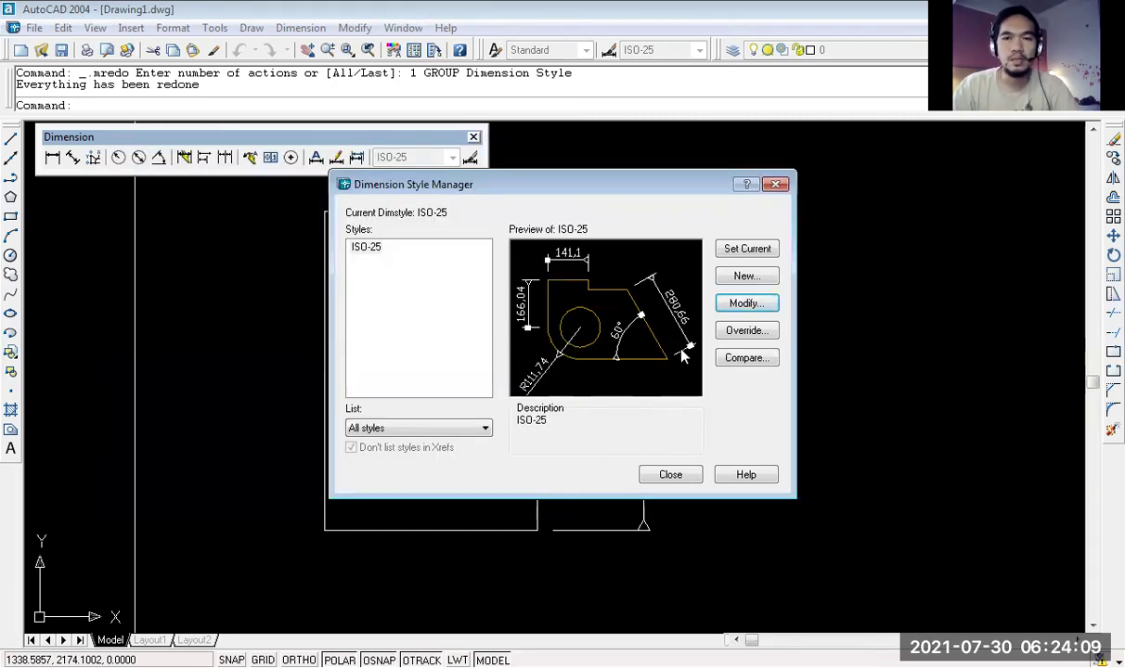
pyautogui.click(663, 476)
pyautogui.click(663, 475)
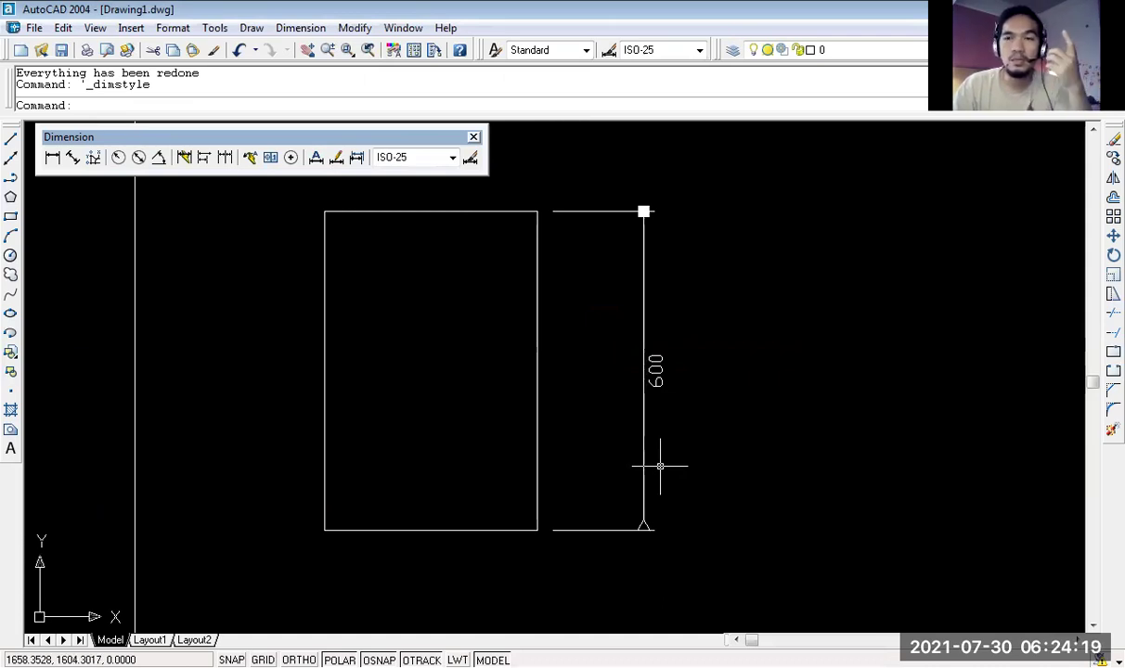
pyautogui.scroll(1, 665, 193)
pyautogui.scroll(2, 664, 193)
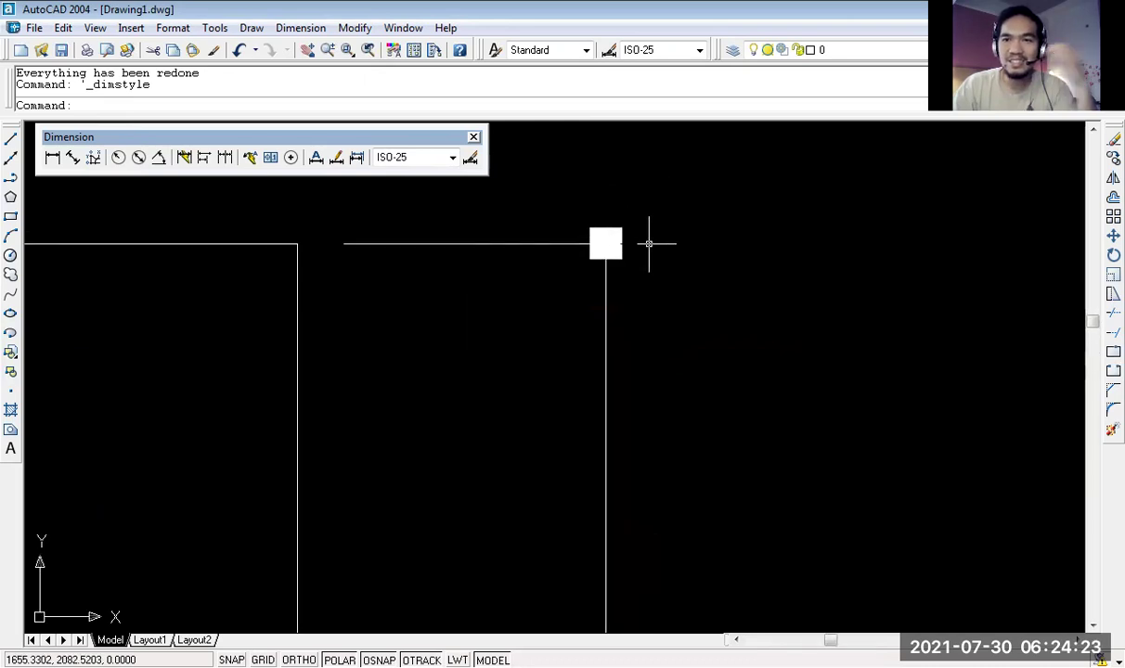
pyautogui.scroll(-4, 631, 243)
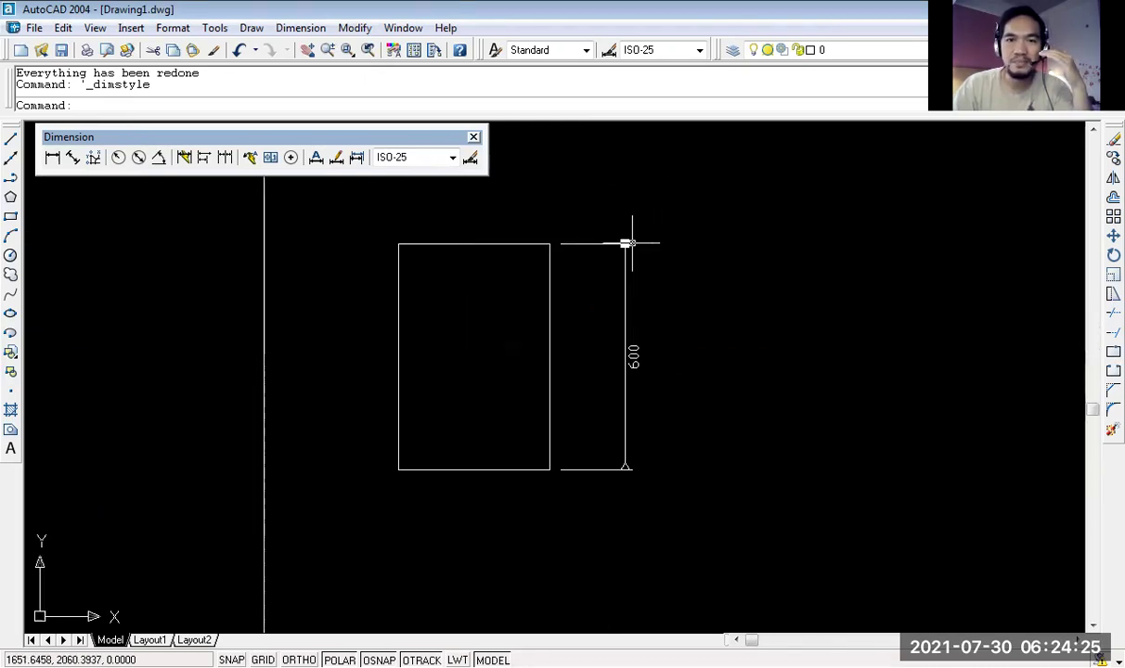
pyautogui.scroll(4, 646, 482)
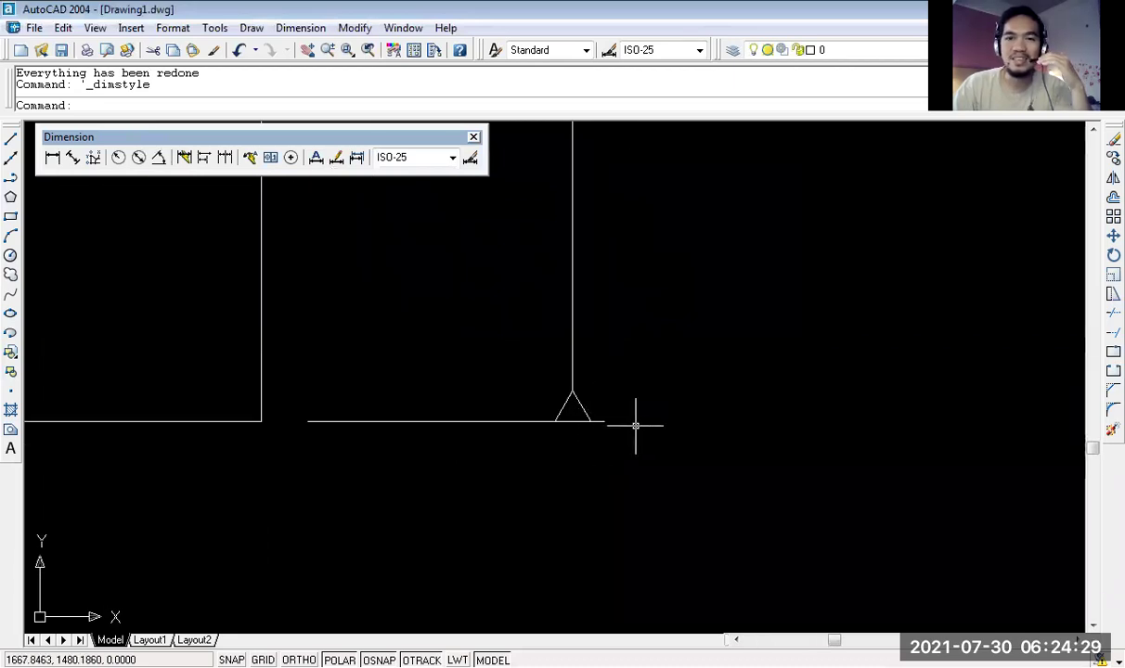
pyautogui.scroll(-4, 639, 430)
pyautogui.scroll(1, 647, 433)
pyautogui.moveTo(630, 328); pyautogui.dragTo(654, 380, button='middle')
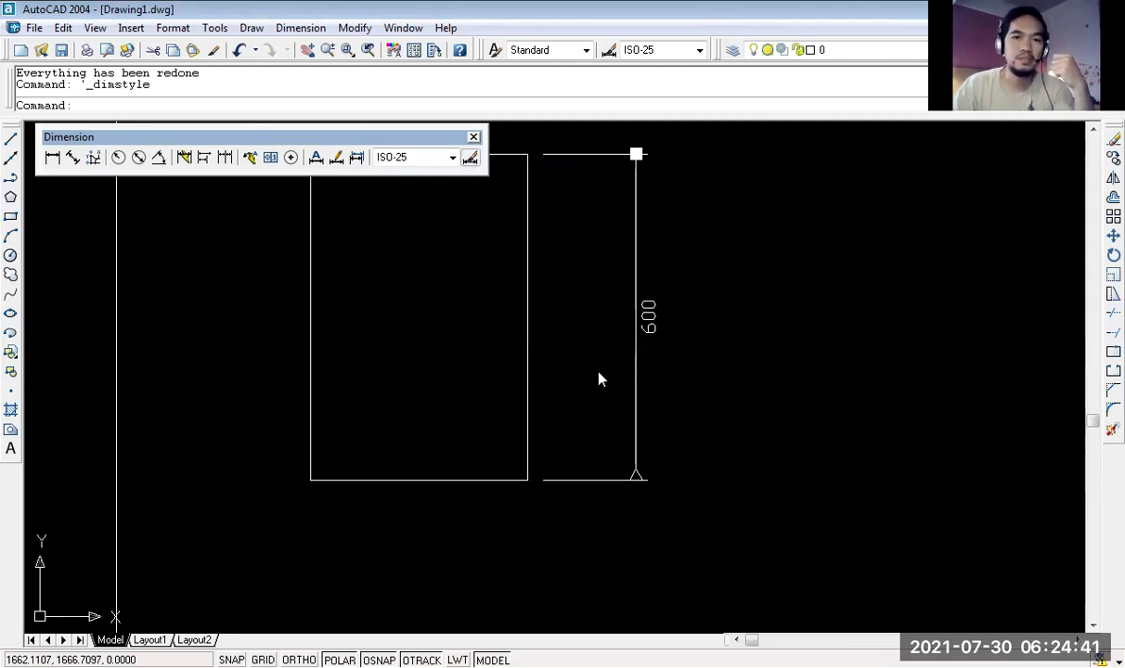
# Set the ISO-25 baseline spacing from 3.75 to 30 and accept the change
pyautogui.click(747, 304)
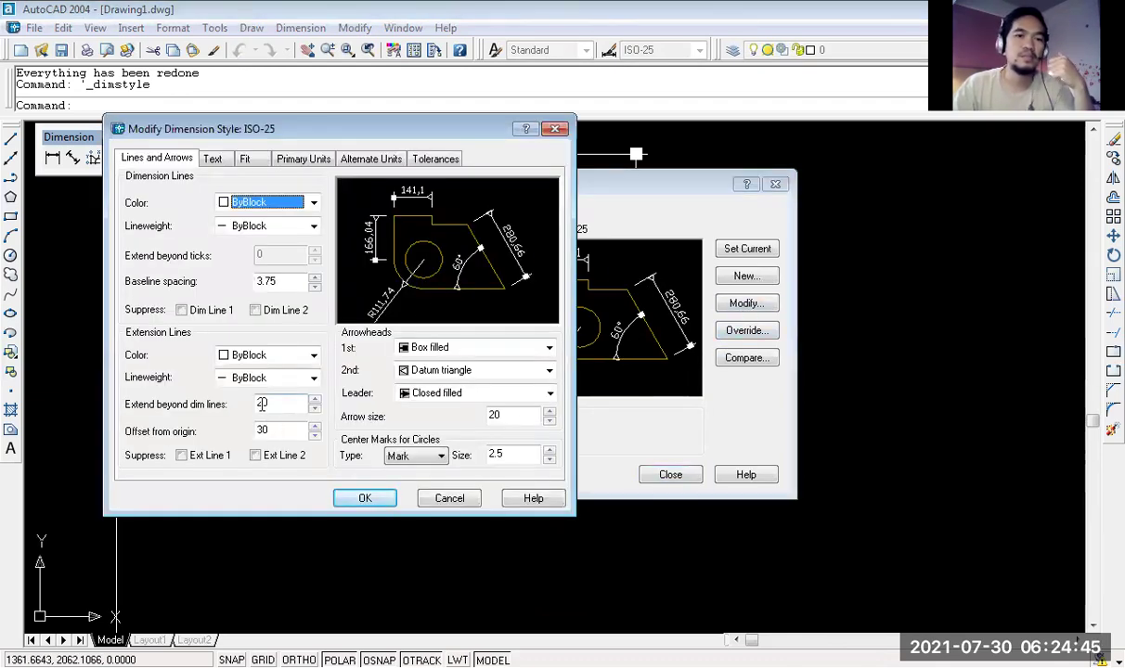
pyautogui.write('0')
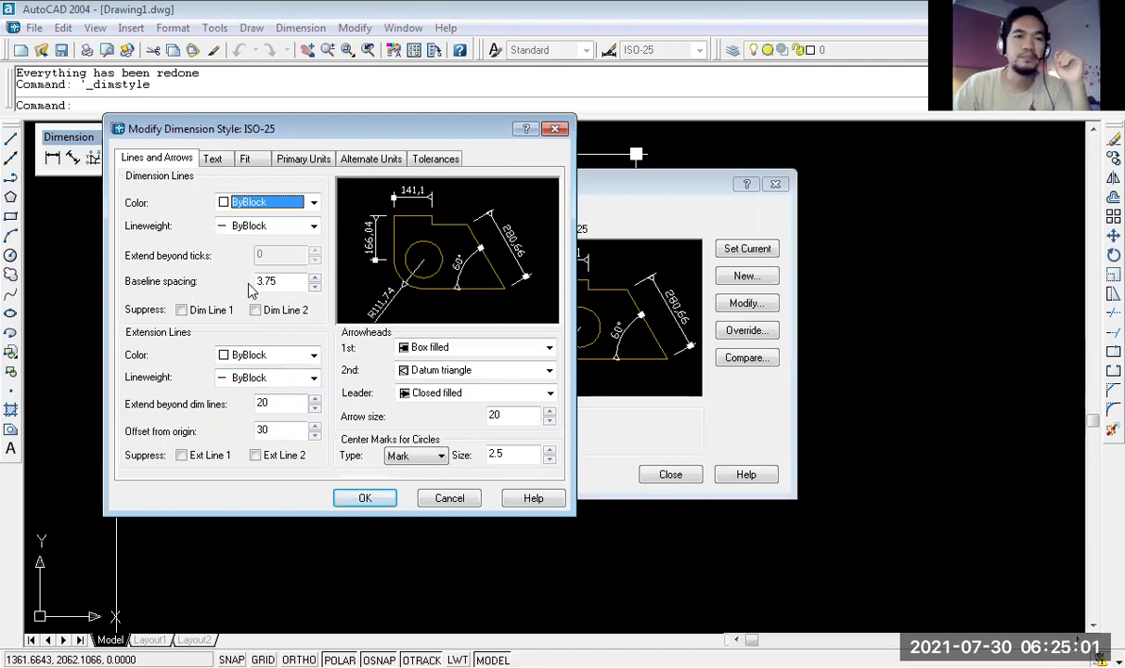
pyautogui.moveTo(295, 280); pyautogui.dragTo(249, 280)
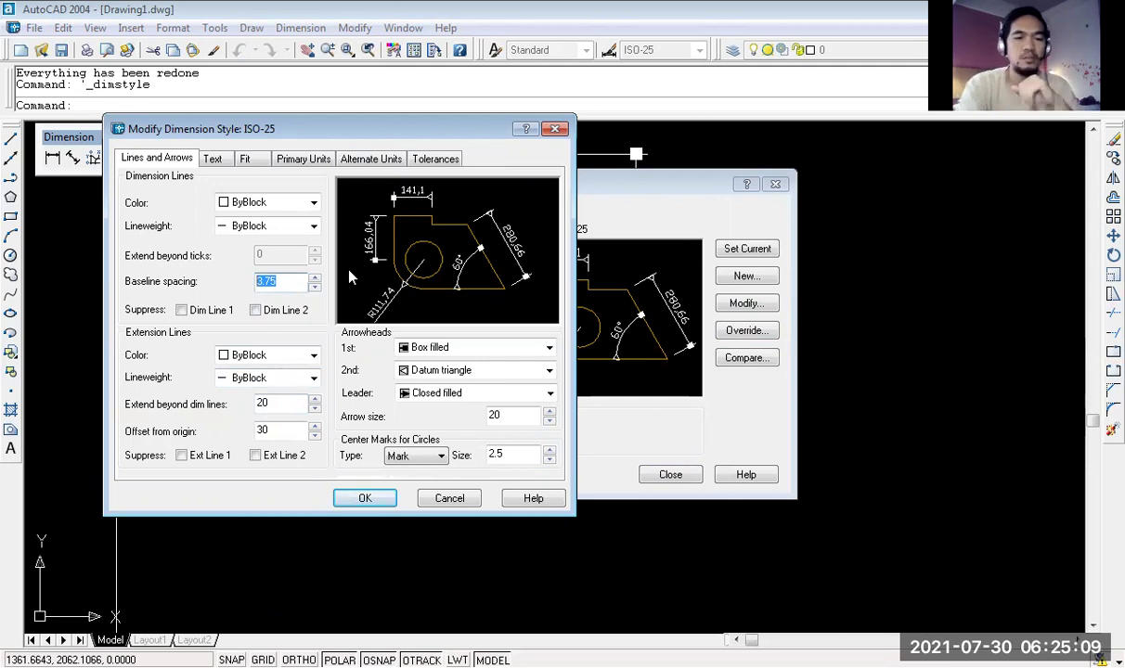
pyautogui.write('30')
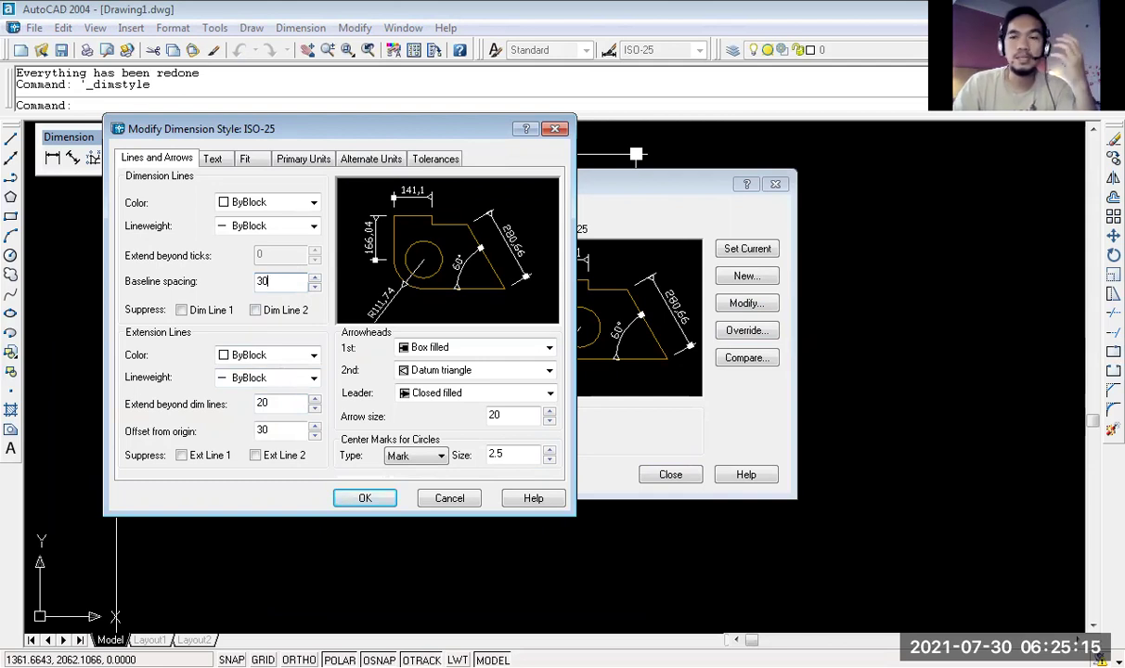
pyautogui.click(365, 499)
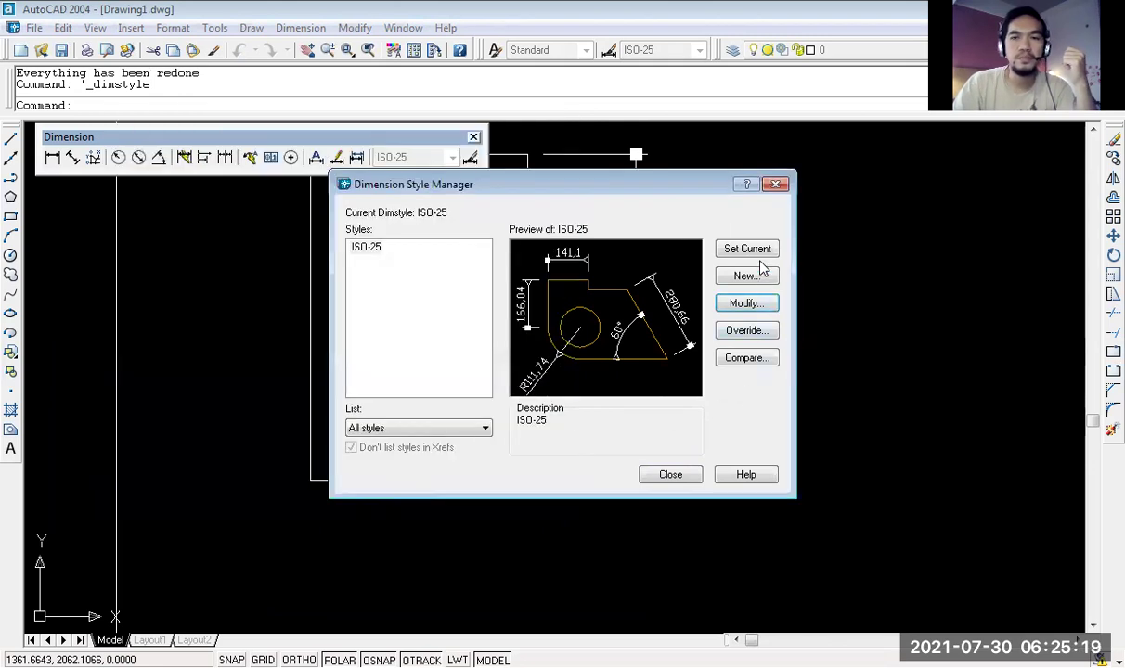
pyautogui.click(668, 475)
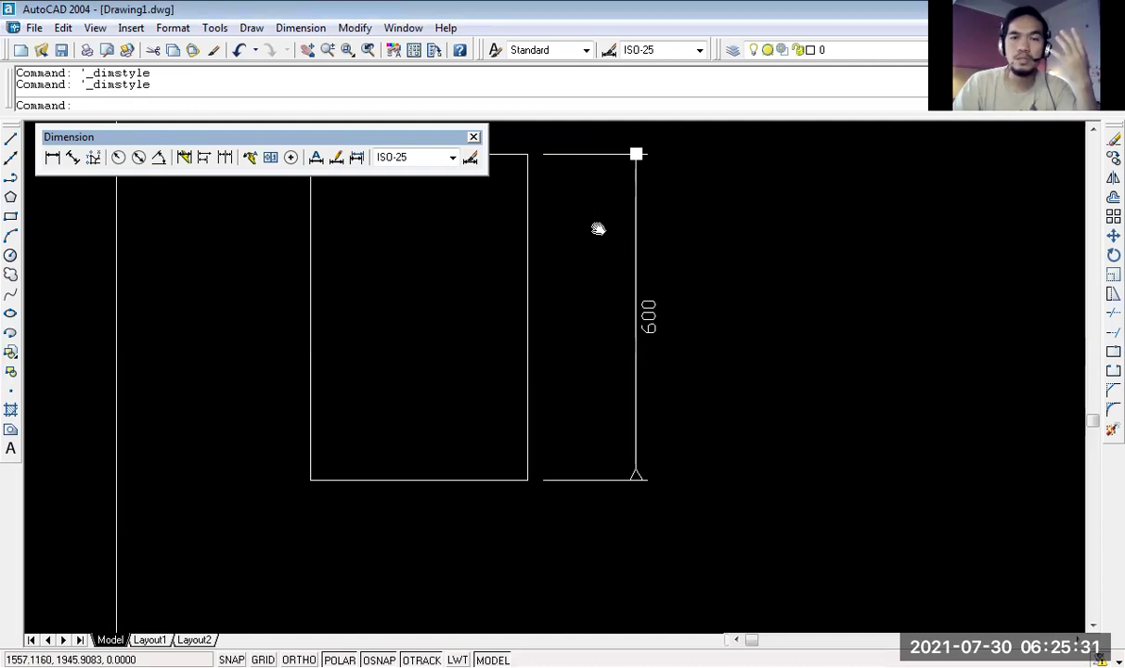
# Pan the view slightly, then reopen the ISO-25 Modify Dimension Style dialog
pyautogui.moveTo(597, 229); pyautogui.dragTo(614, 241, button='middle')
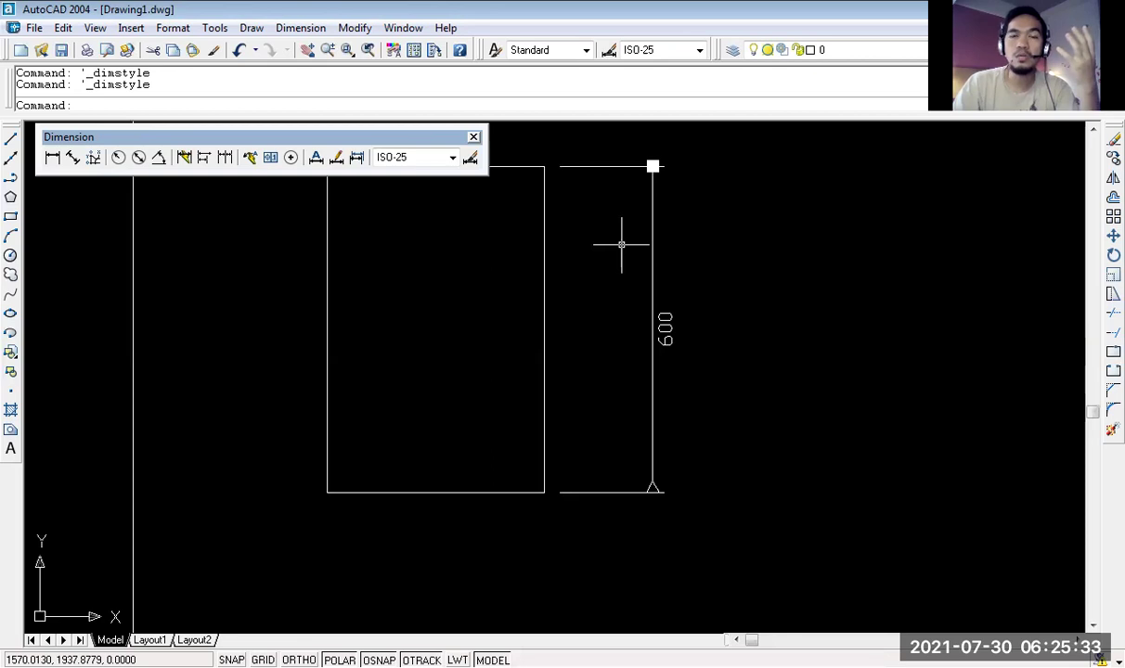
pyautogui.click(471, 162)
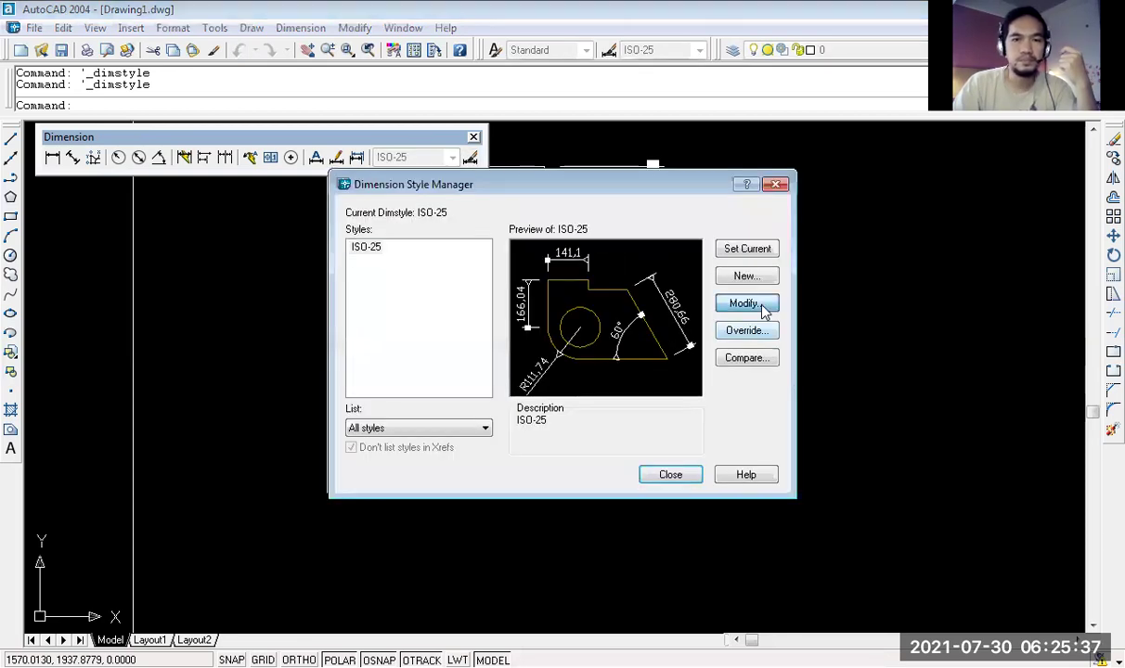
pyautogui.click(763, 313)
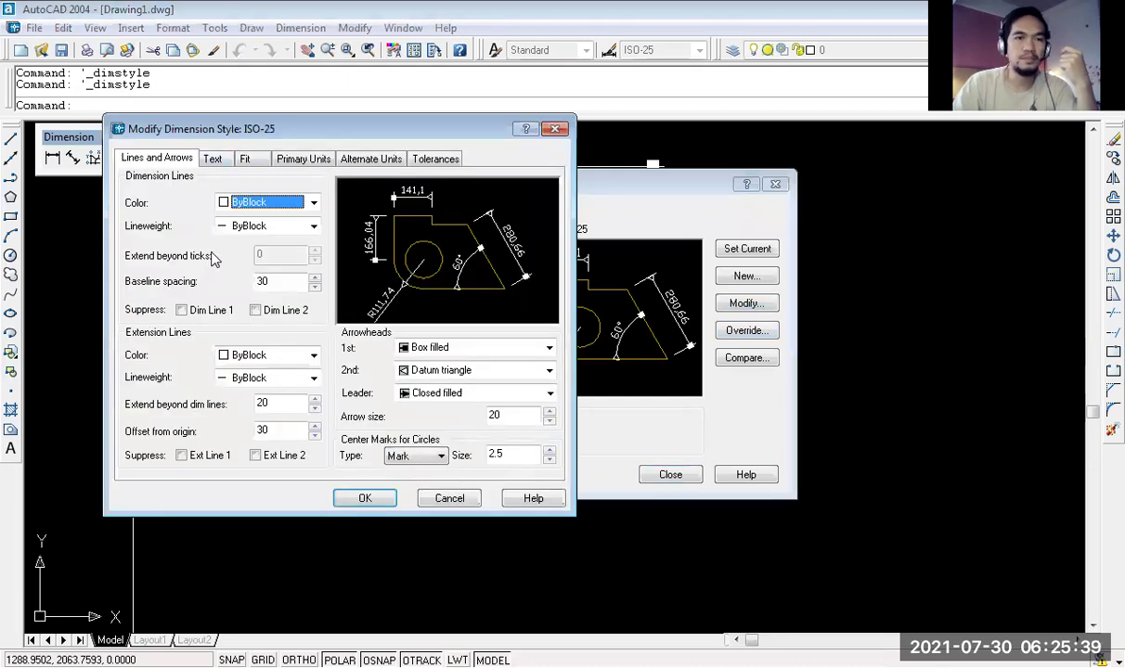
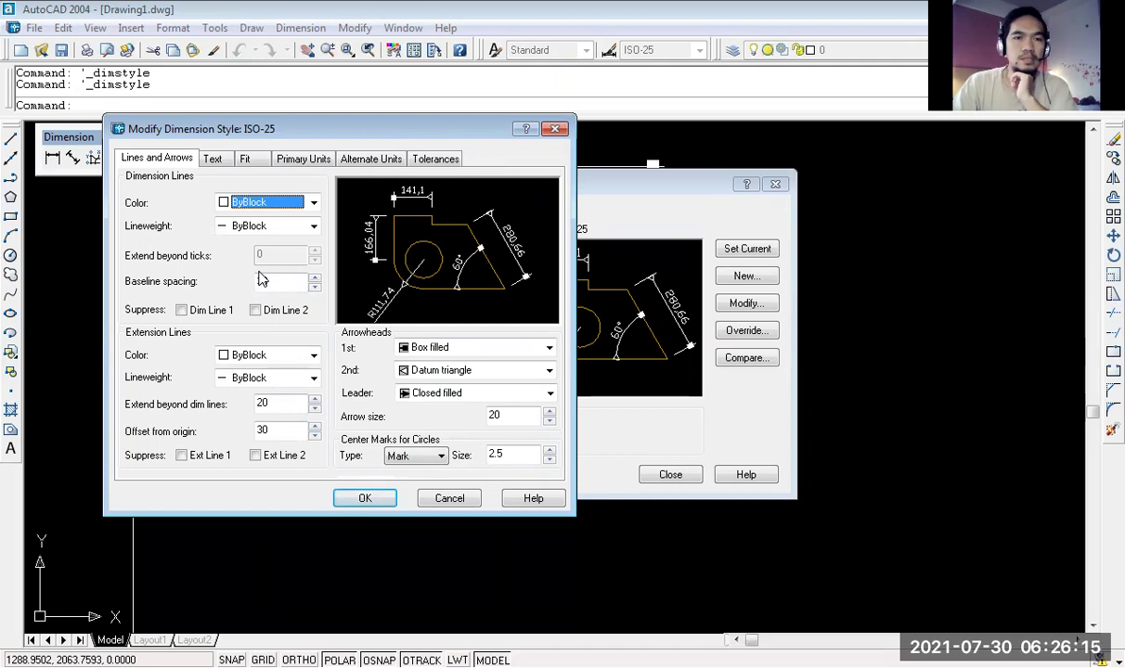
# Go through the ISO-25 style's Text and Fit settings to its Primary Units settings
pyautogui.click(213, 159)
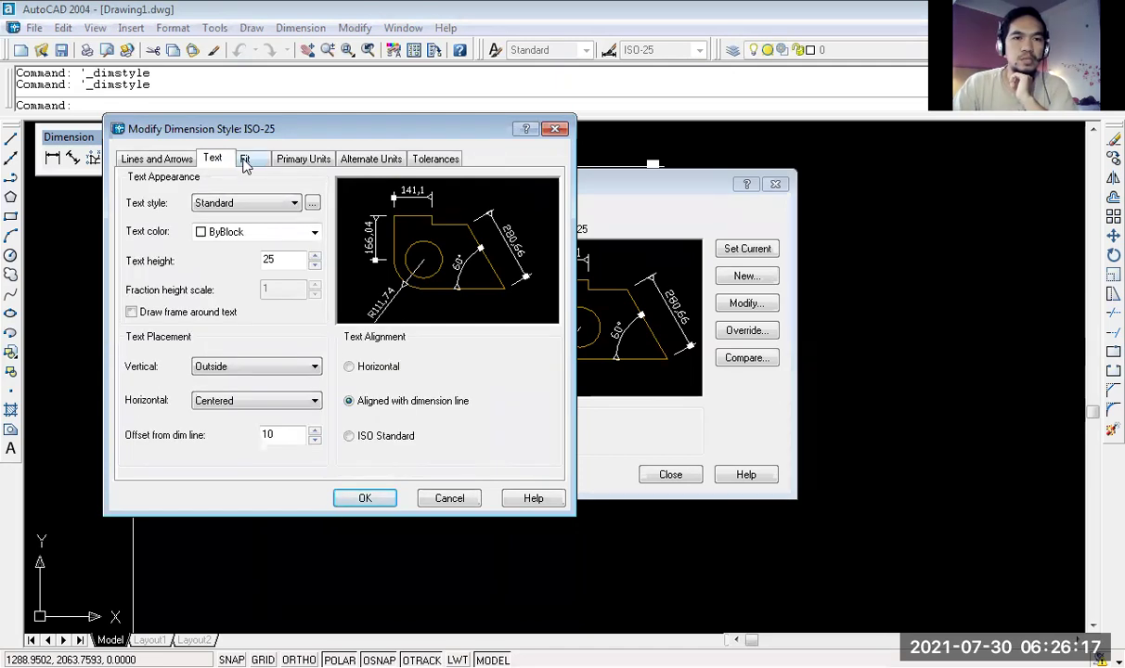
pyautogui.click(245, 160)
pyautogui.click(286, 160)
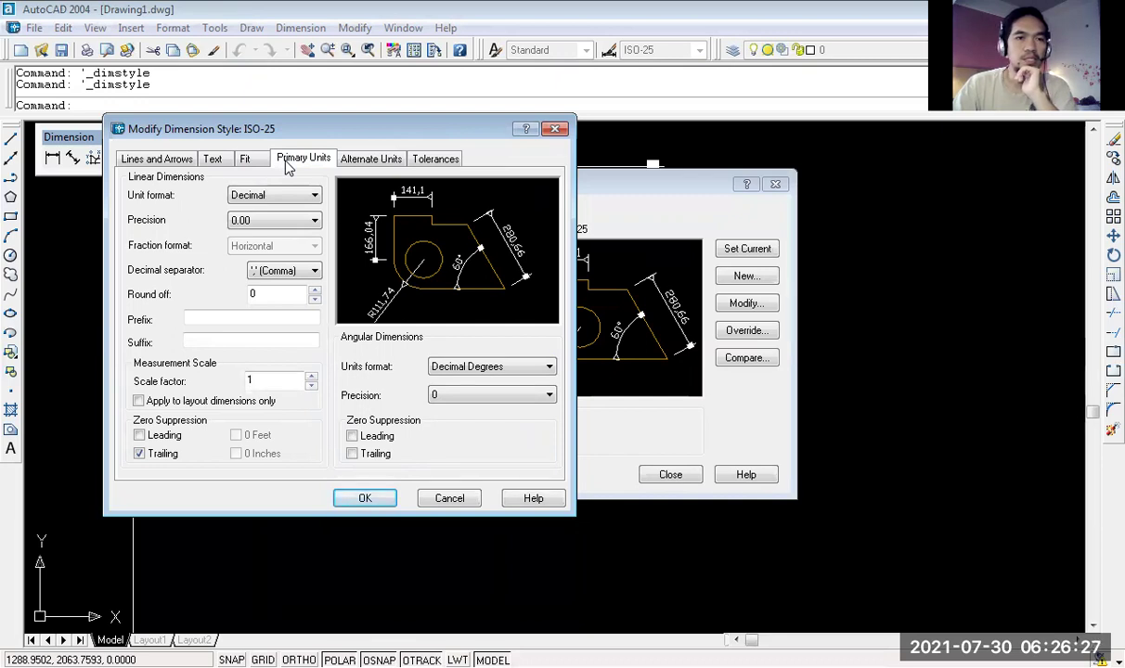
# Change the ISO-25 linear precision from 0.00 to 0.000 and accept the changes
pyautogui.click(314, 221)
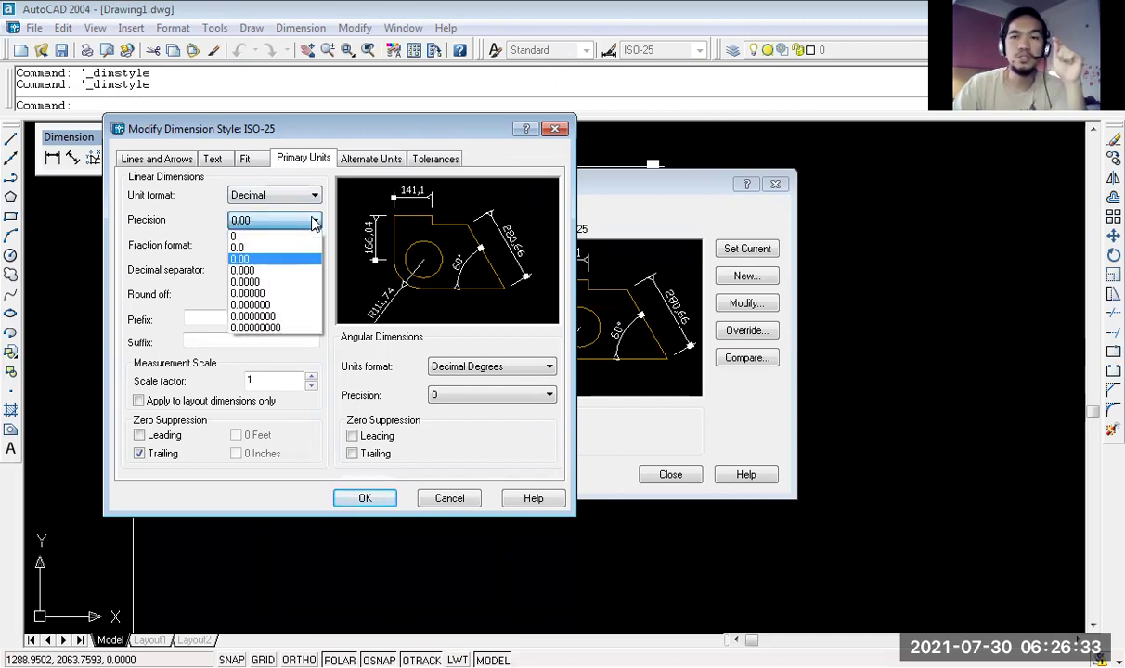
pyautogui.click(315, 223)
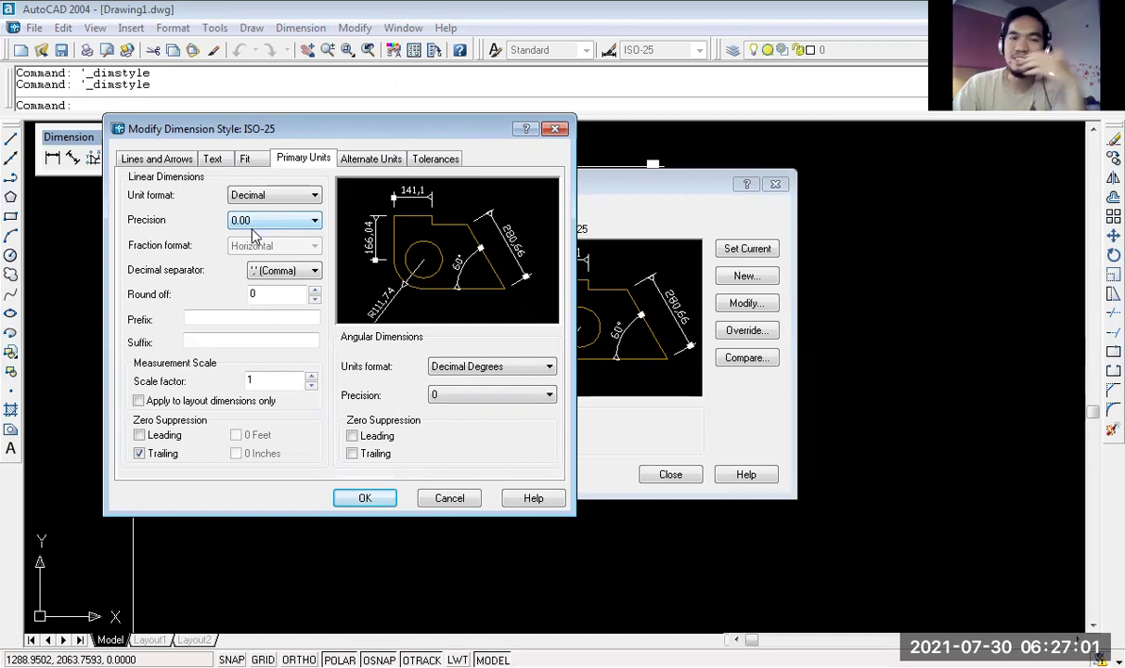
pyautogui.click(249, 220)
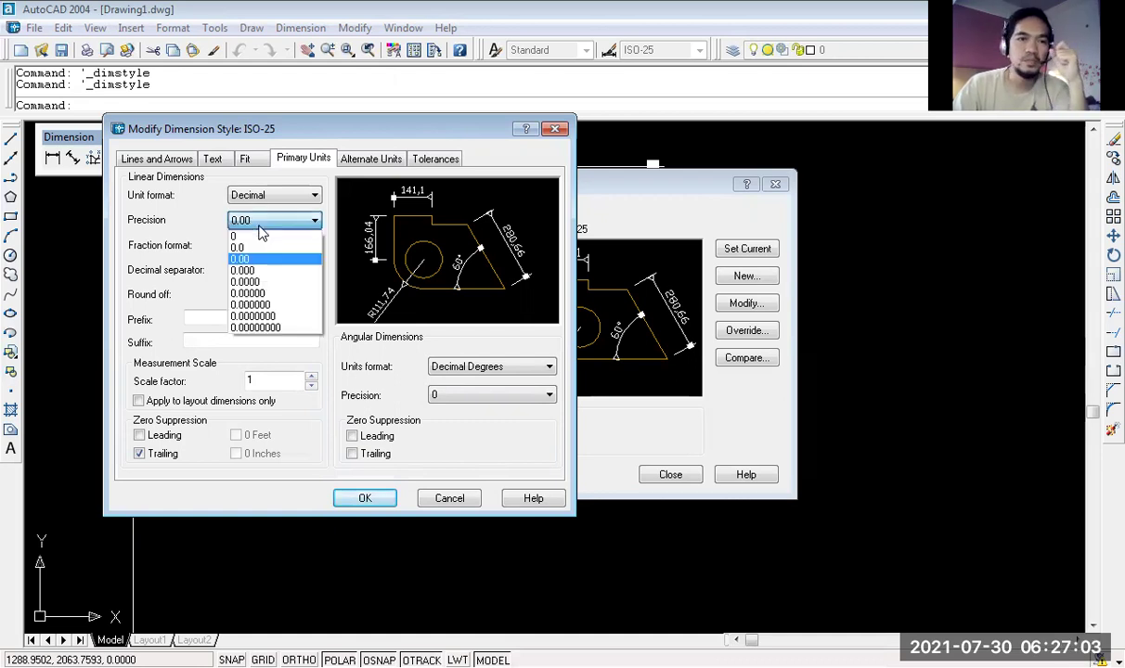
pyautogui.click(255, 271)
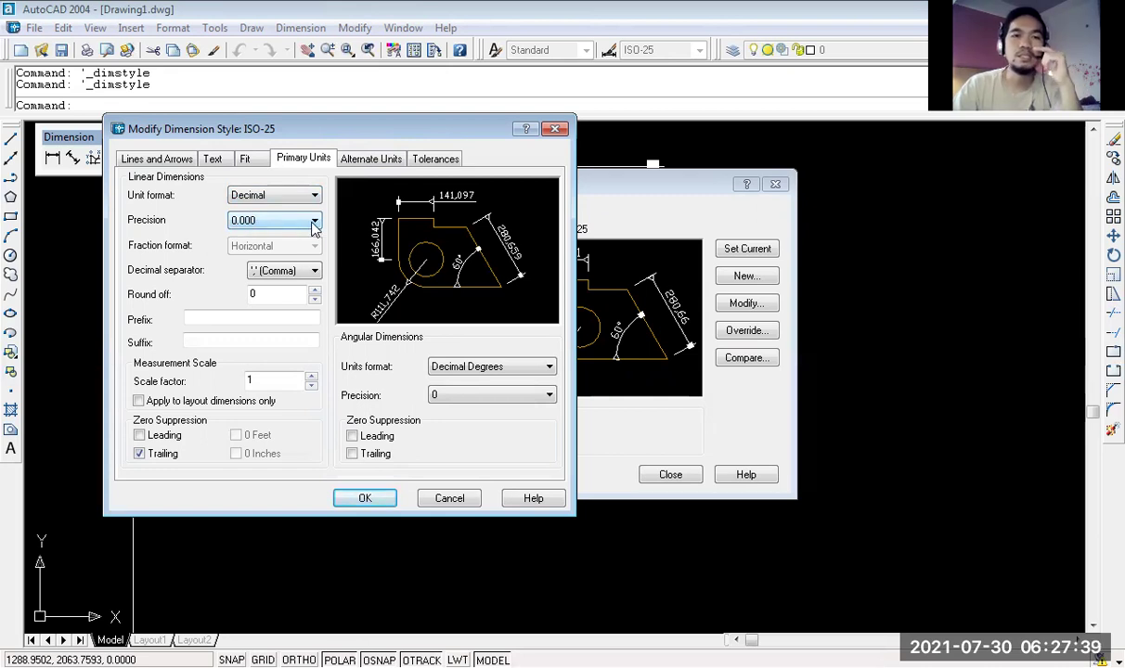
pyautogui.click(314, 221)
pyautogui.click(261, 271)
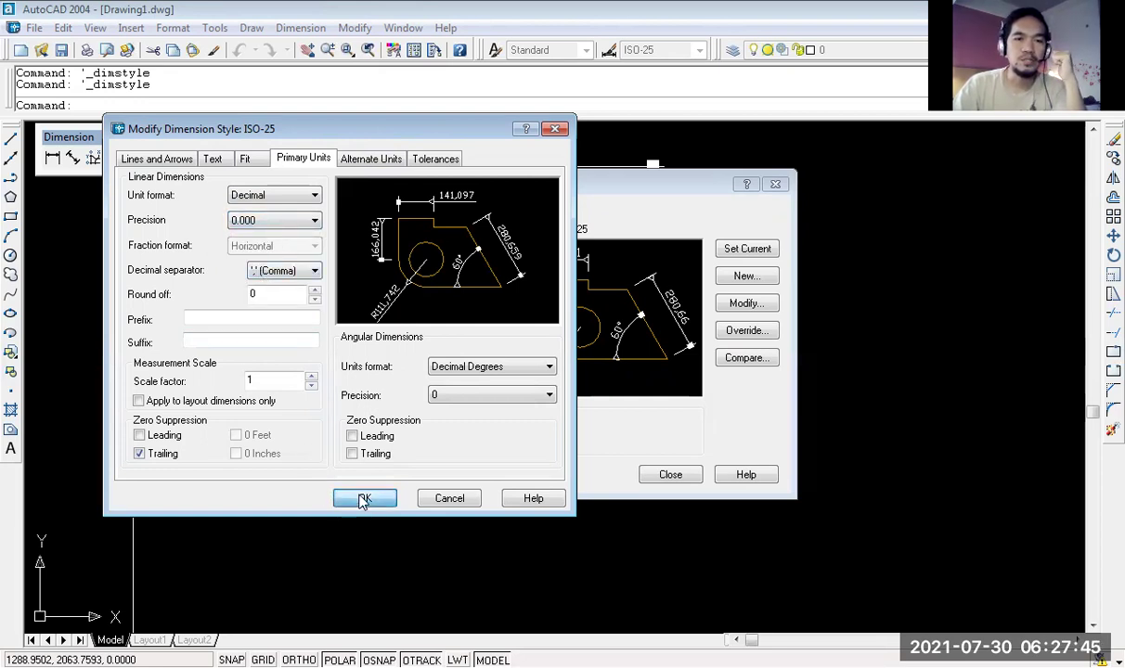
pyautogui.press('Return')
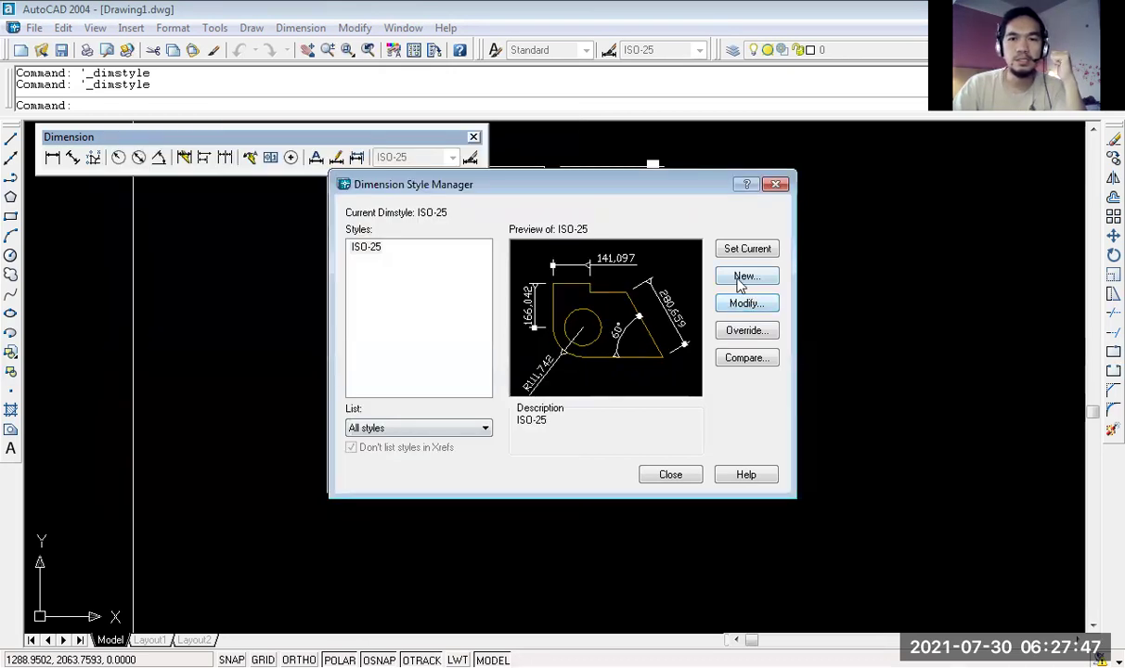
# Close the Dimension Style Manager and shift the view of the drawing
pyautogui.click(751, 258)
pyautogui.click(670, 475)
pyautogui.moveTo(713, 356); pyautogui.dragTo(614, 395, button='middle')
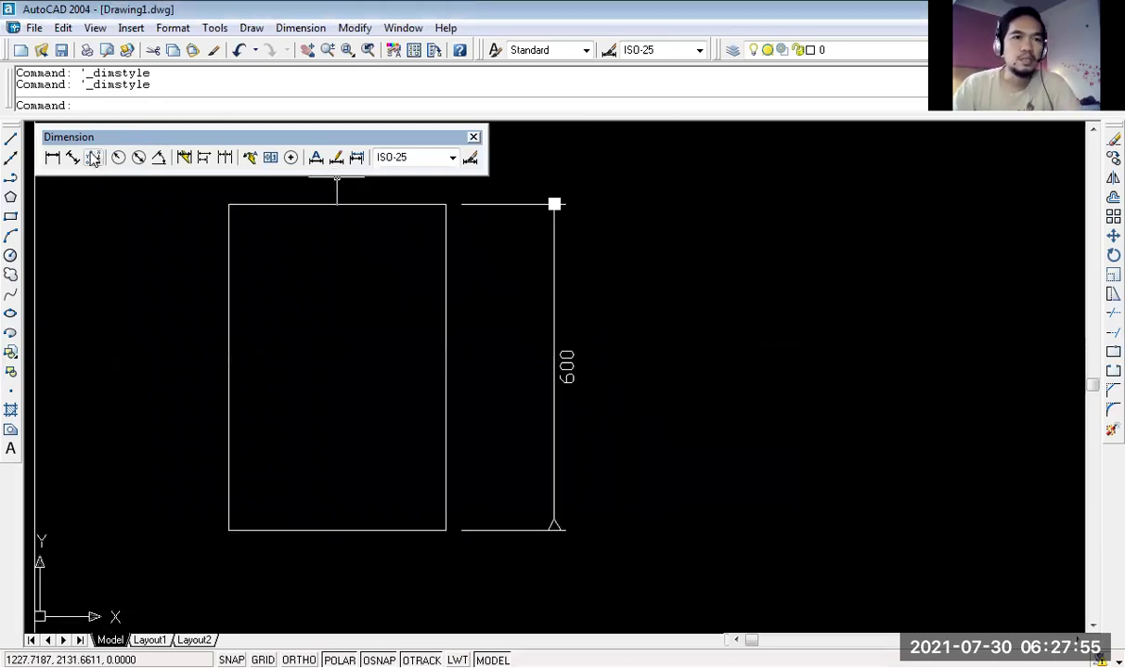
pyautogui.write('LINE')
pyautogui.press('Return')
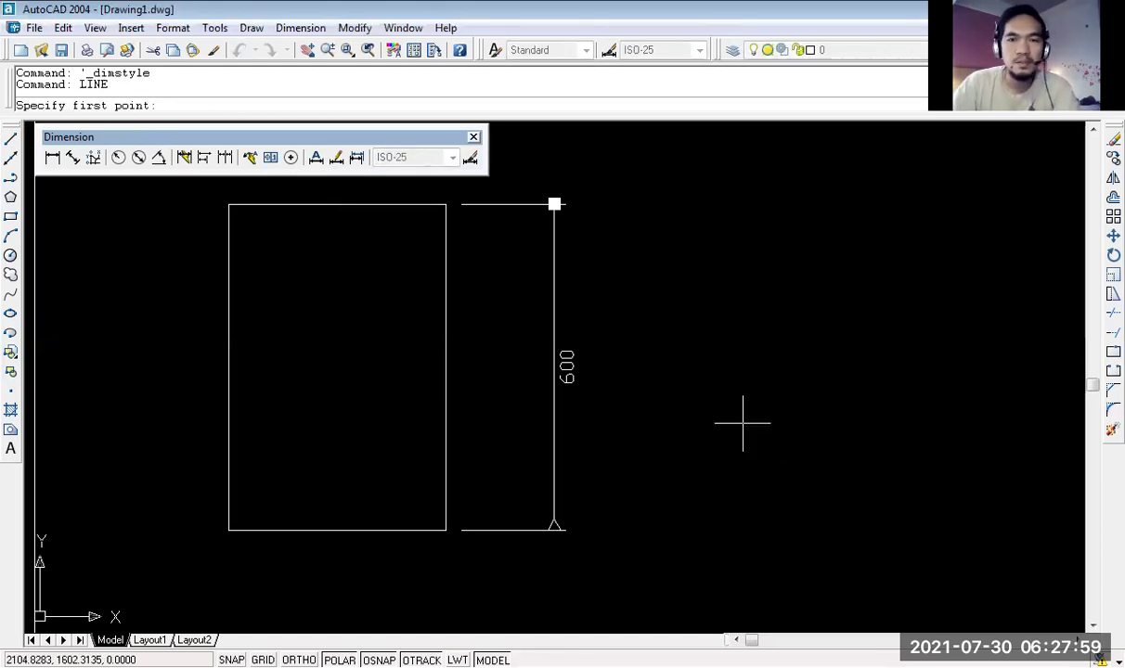
pyautogui.click(705, 401)
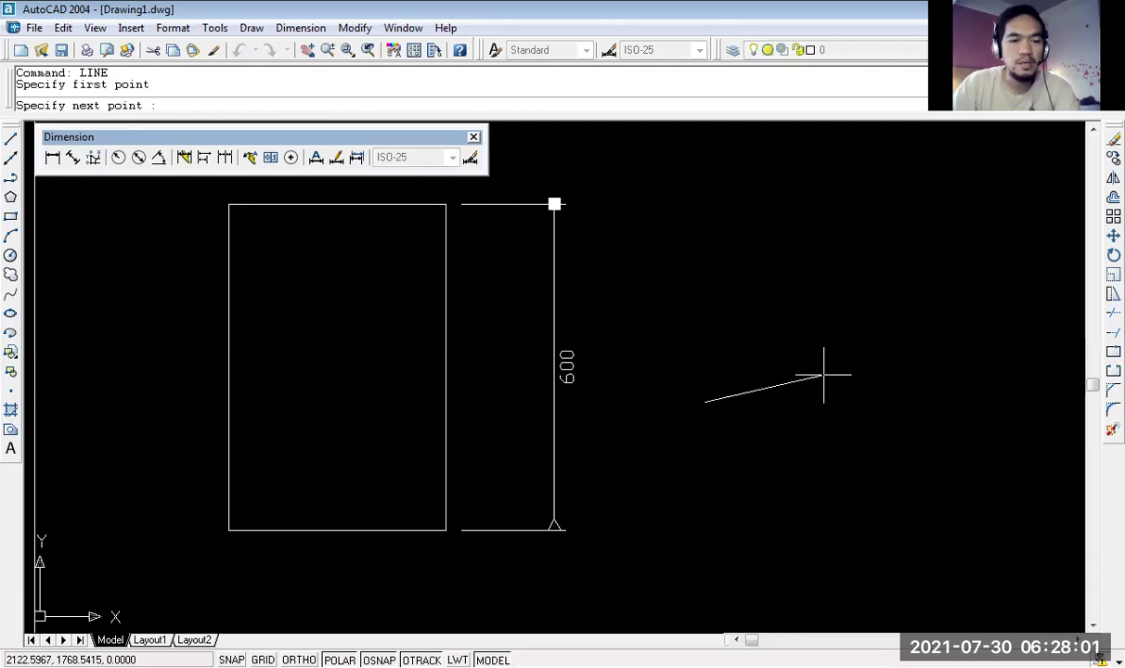
pyautogui.write('@')
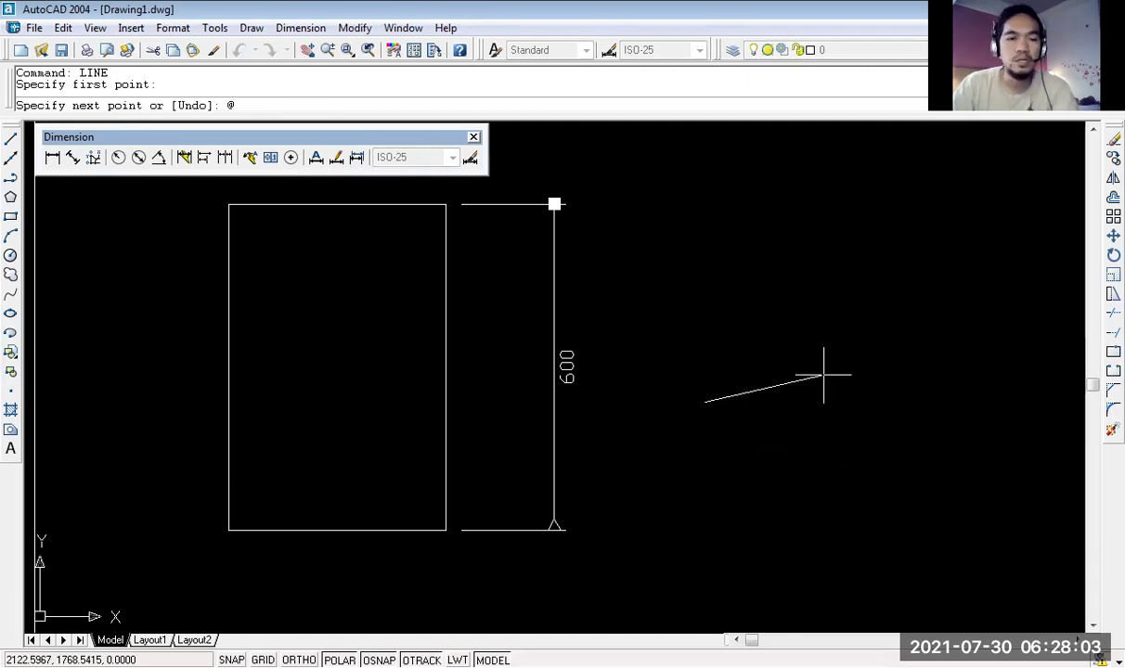
pyautogui.write('100,')
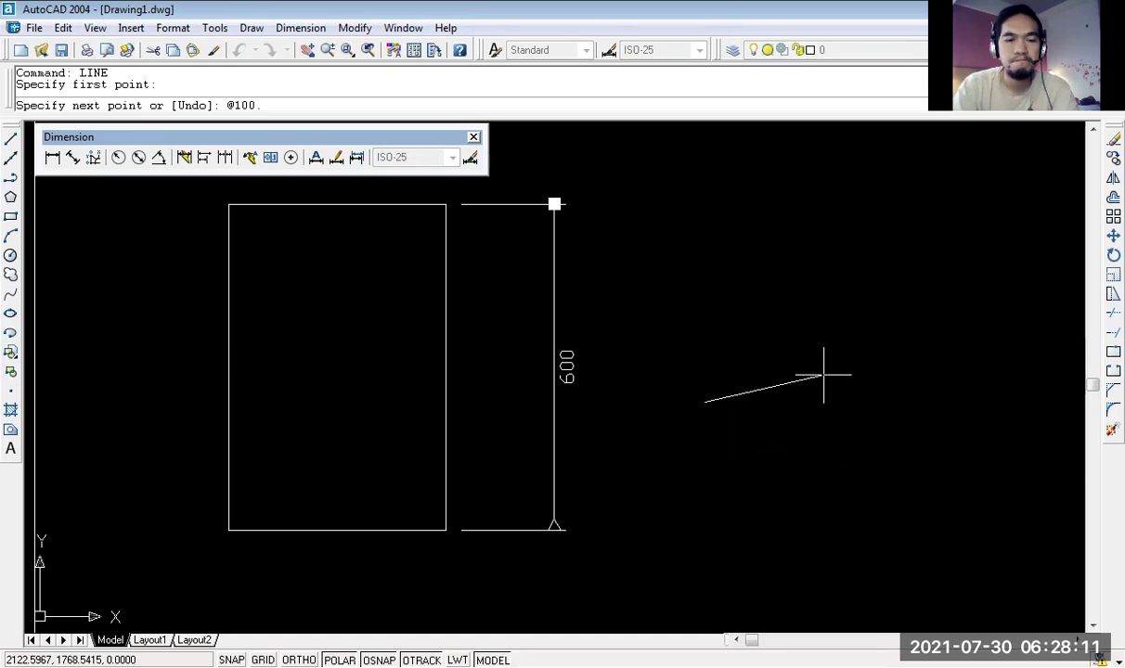
pyautogui.write('5<0')
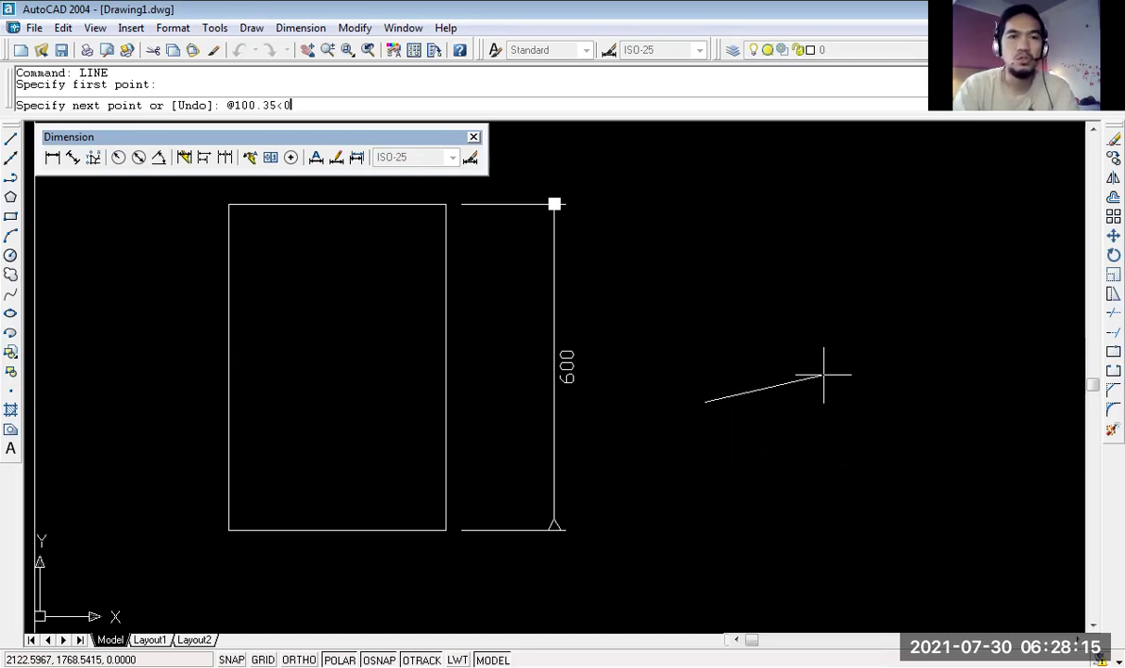
pyautogui.press('Return')
pyautogui.press('Return')
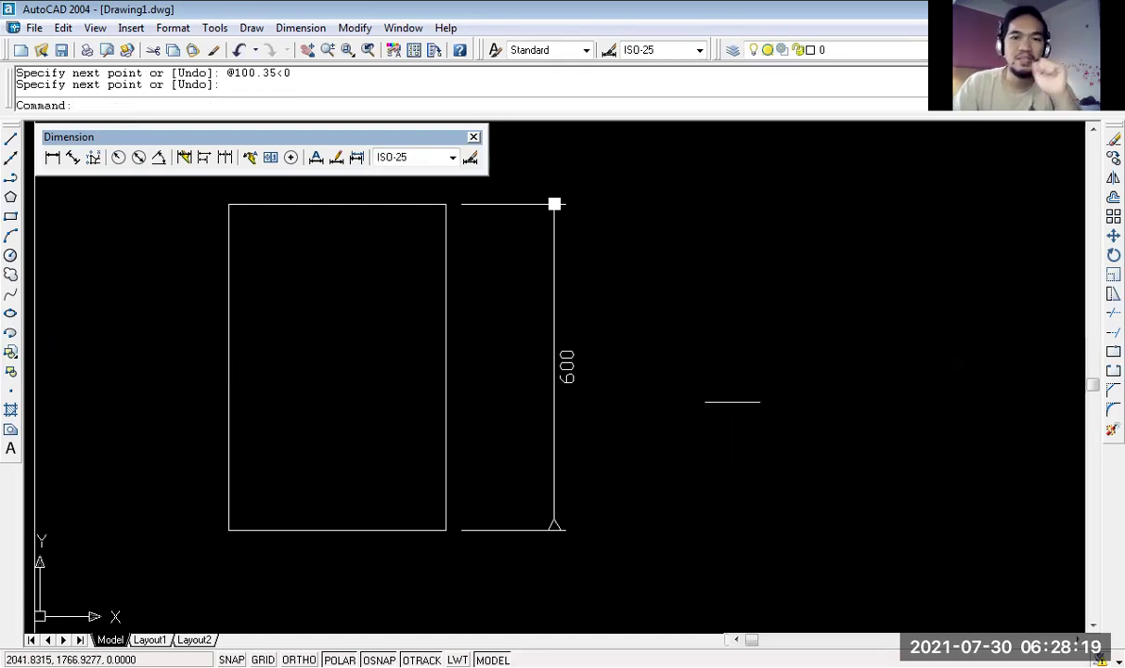
pyautogui.scroll(1, 798, 404)
pyautogui.scroll(-2, 823, 415)
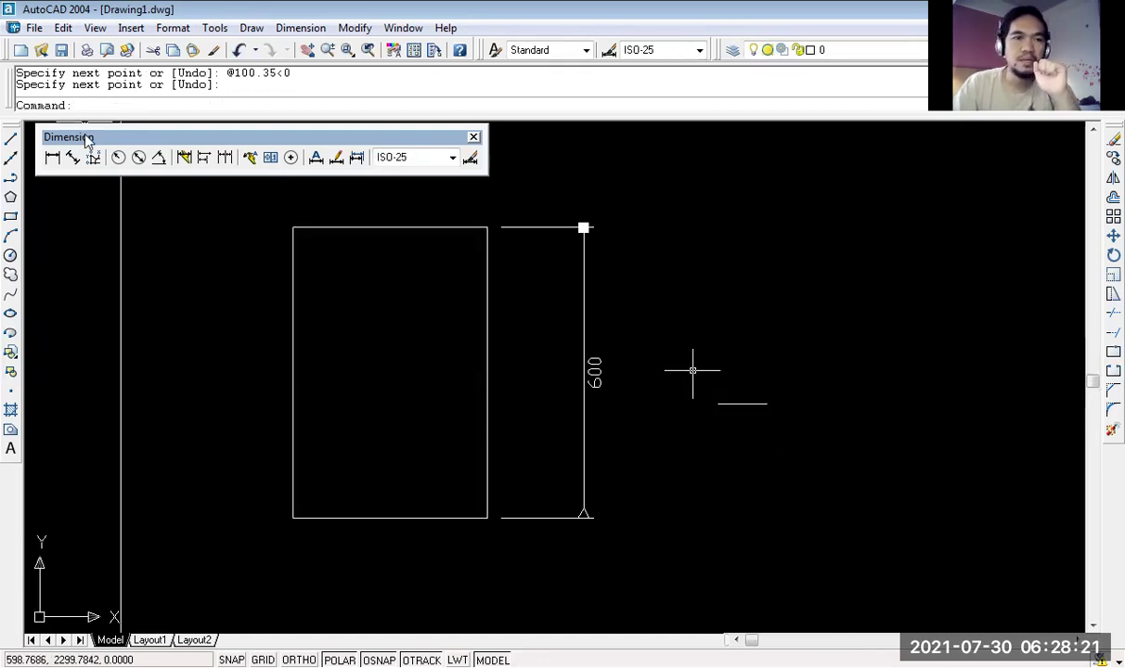
# Add a 100,35 linear dimension above the new short line
pyautogui.click(53, 157)
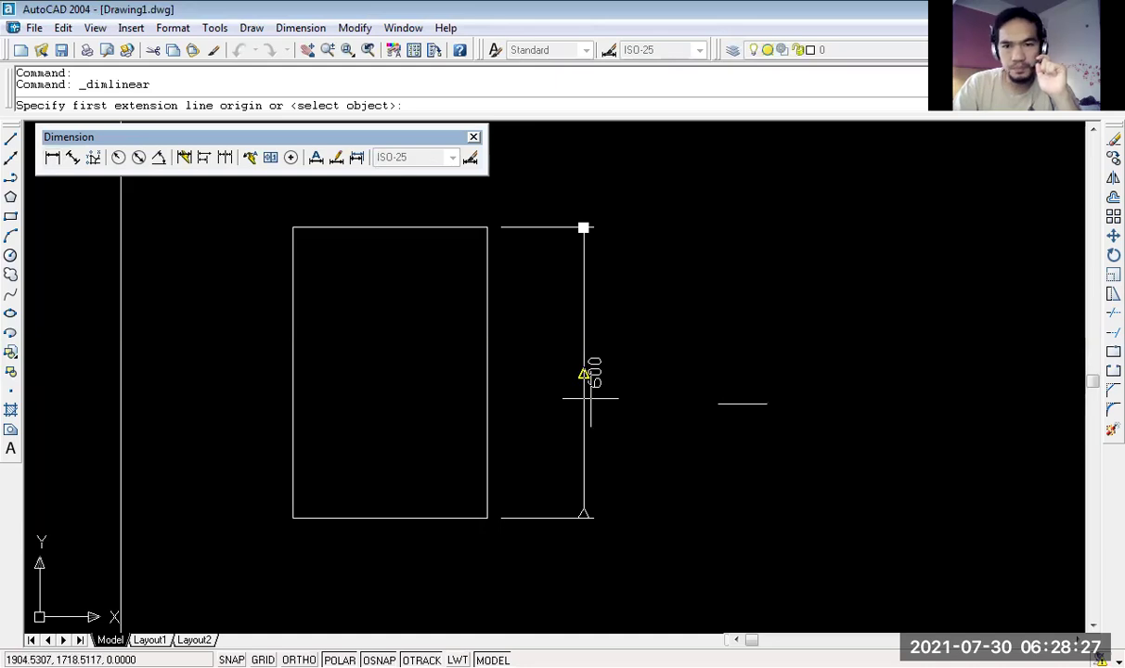
pyautogui.click(767, 403)
pyautogui.click(717, 402)
pyautogui.click(780, 365)
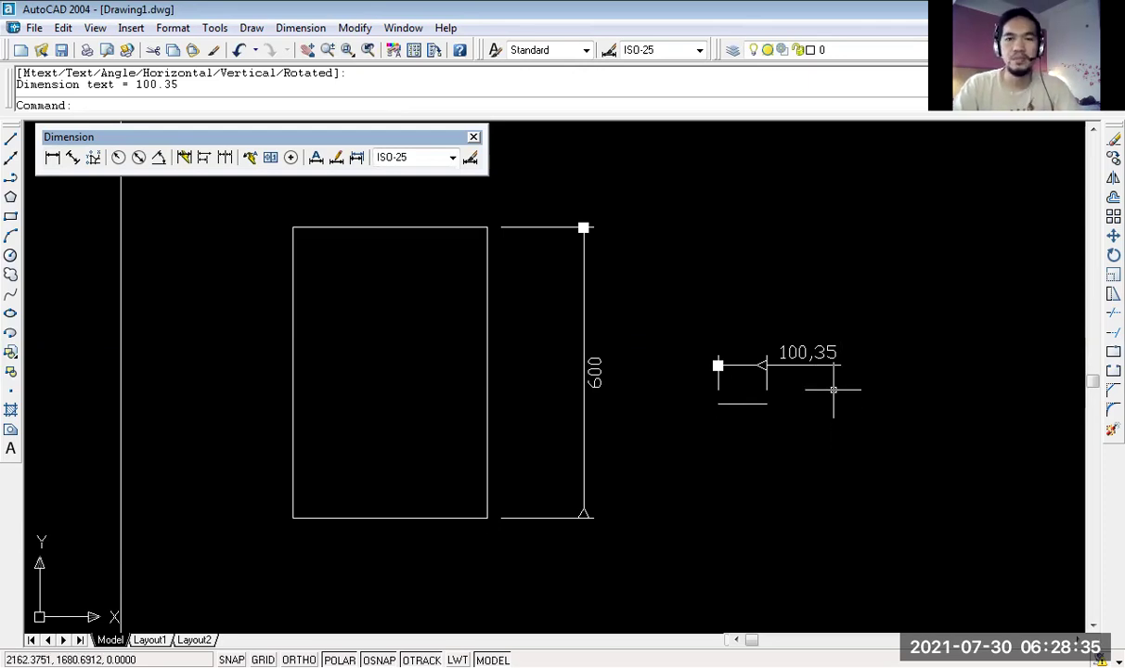
pyautogui.moveTo(831, 383); pyautogui.dragTo(723, 390, button='middle')
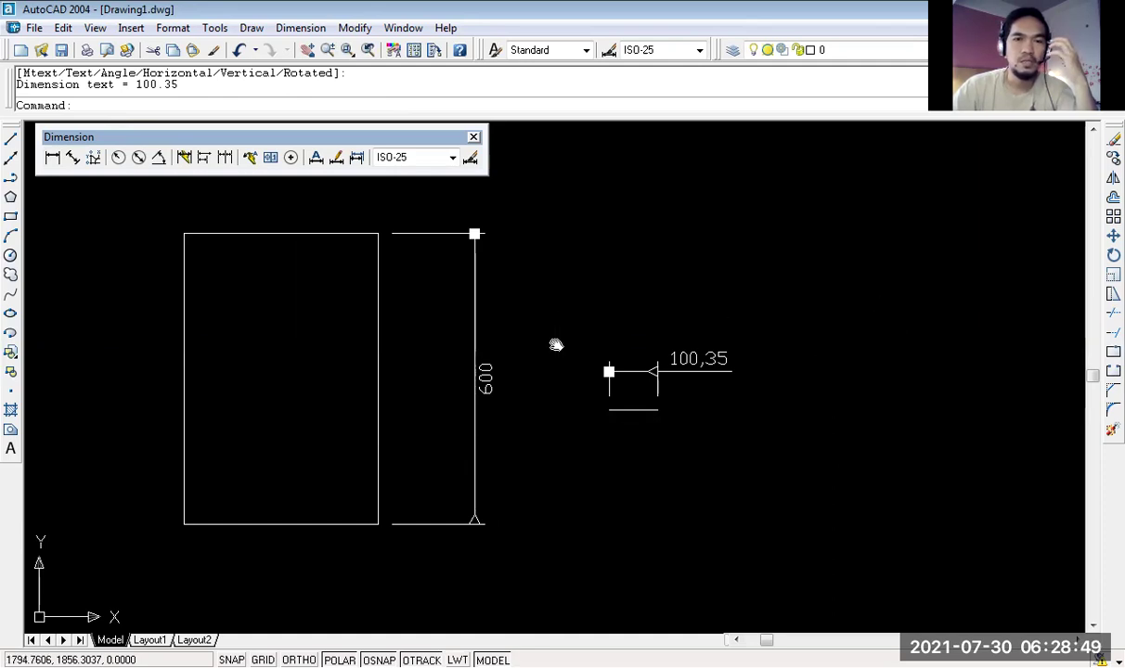
pyautogui.moveTo(555, 344); pyautogui.dragTo(593, 324, button='middle')
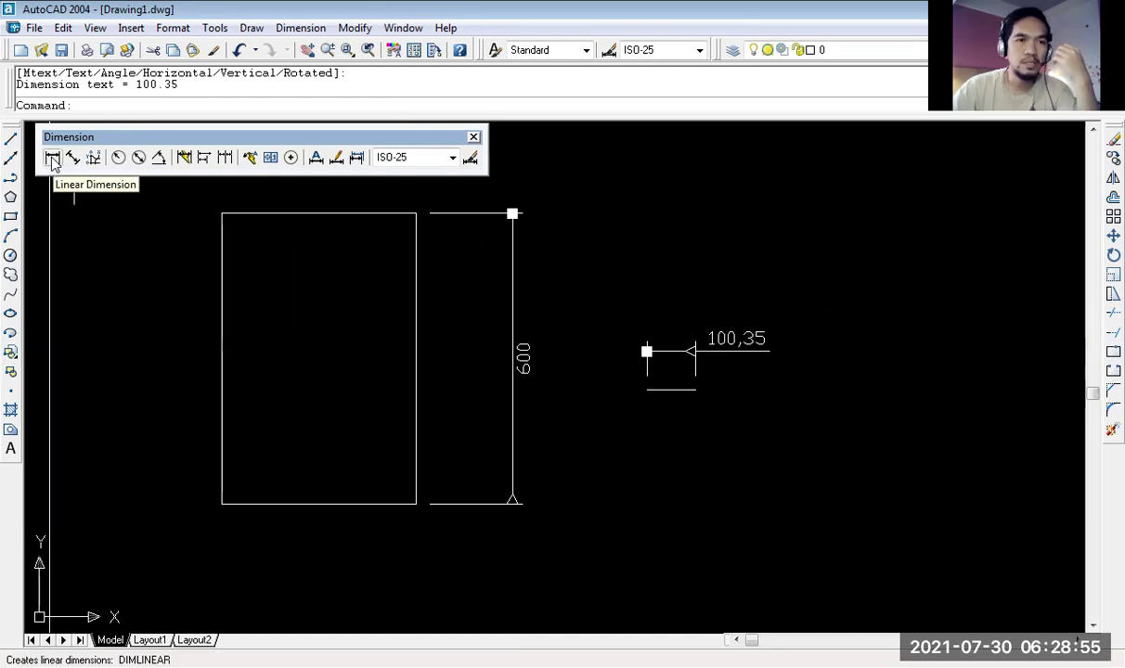
# Add a 400 linear dimension below the rectangle's bottom edge
pyautogui.click(51, 159)
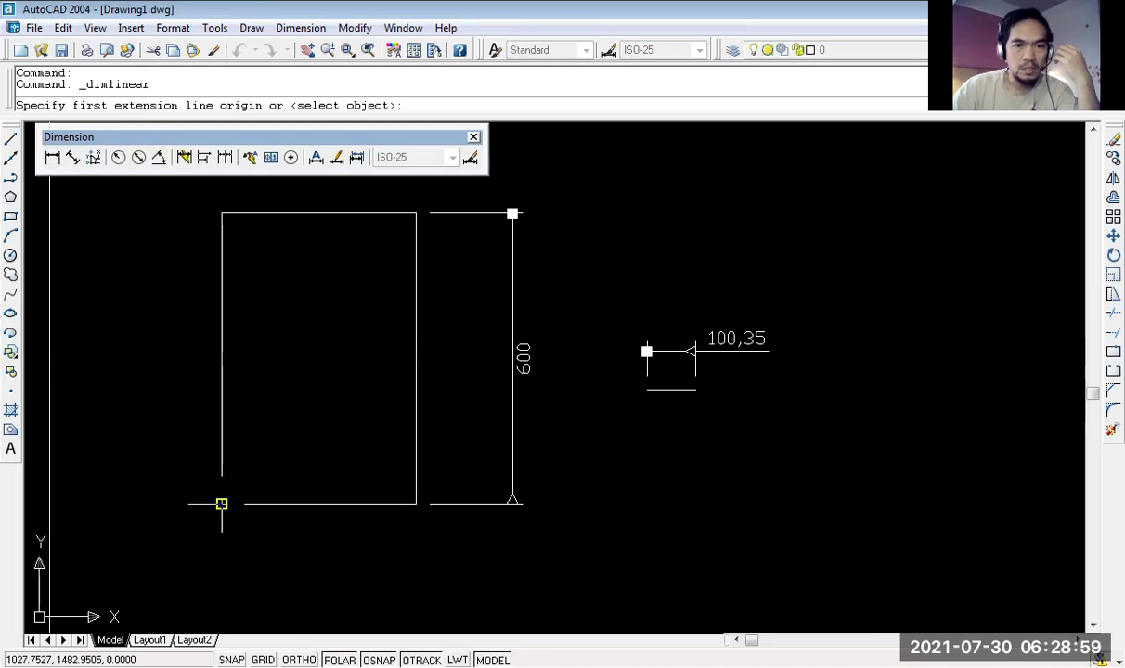
pyautogui.click(222, 503)
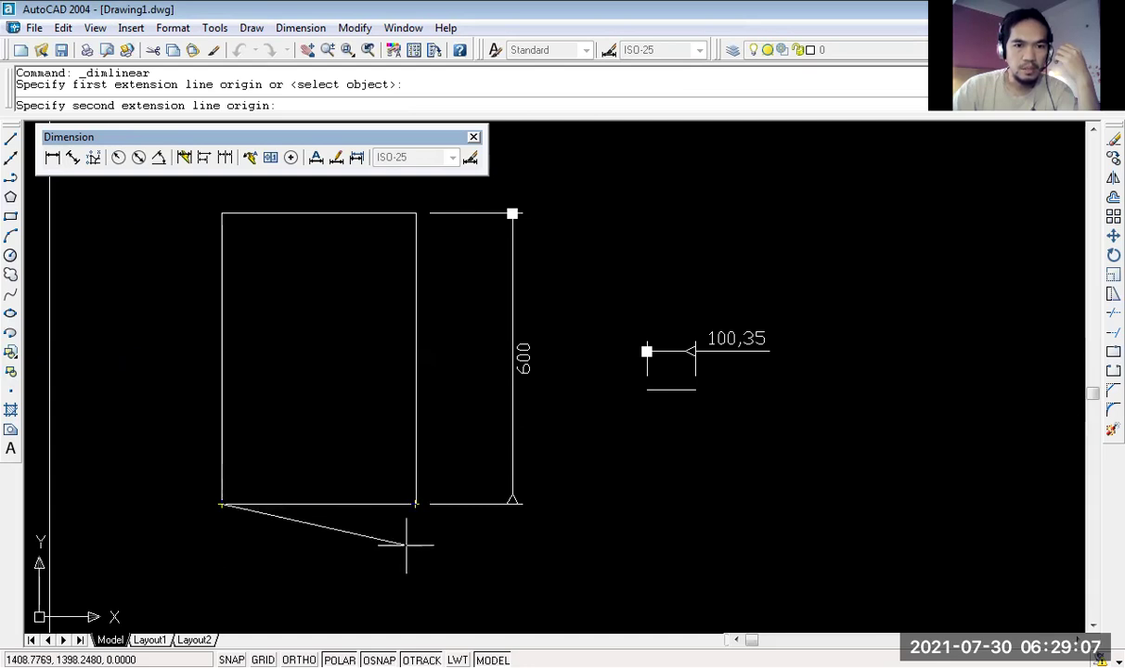
pyautogui.click(416, 504)
pyautogui.click(414, 544)
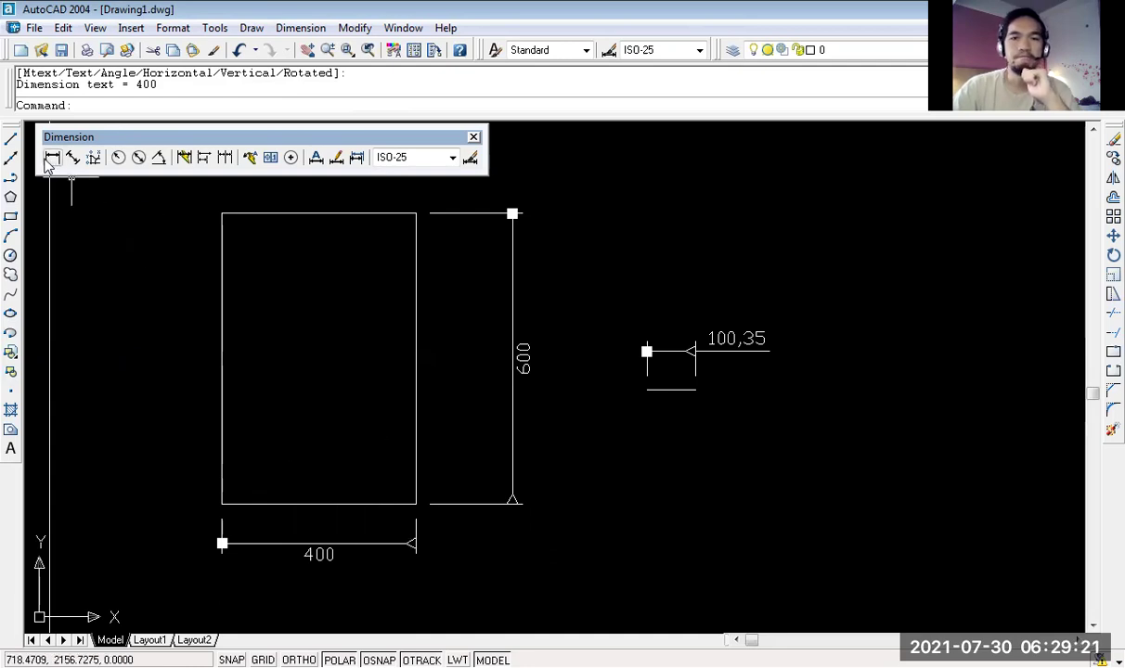
pyautogui.moveTo(497, 344); pyautogui.dragTo(353, 337, button='middle')
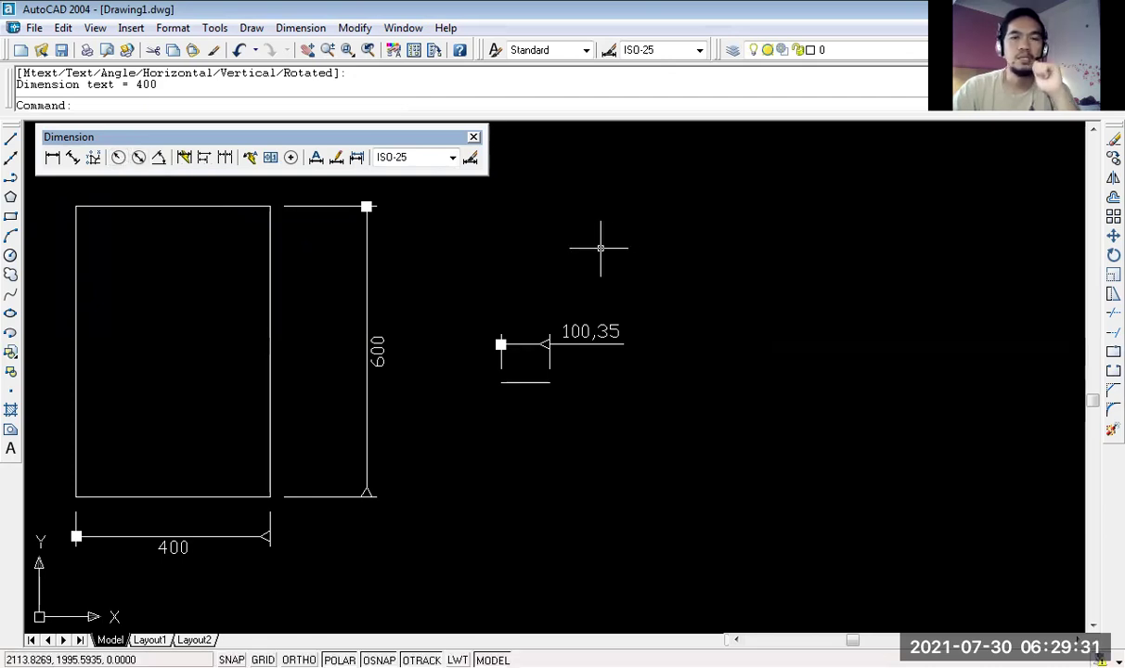
# Draw a circle of diameter 300 centred right of the 100,35 dimension, using CIRCLE
pyautogui.write('CIRCLE')
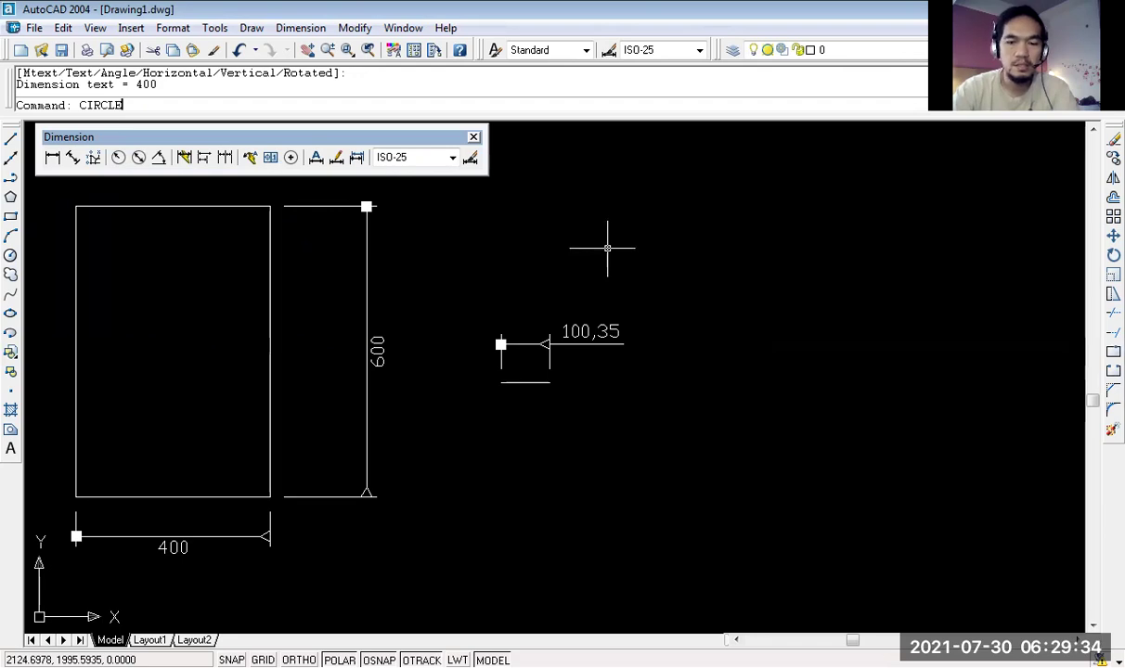
pyautogui.press('Return')
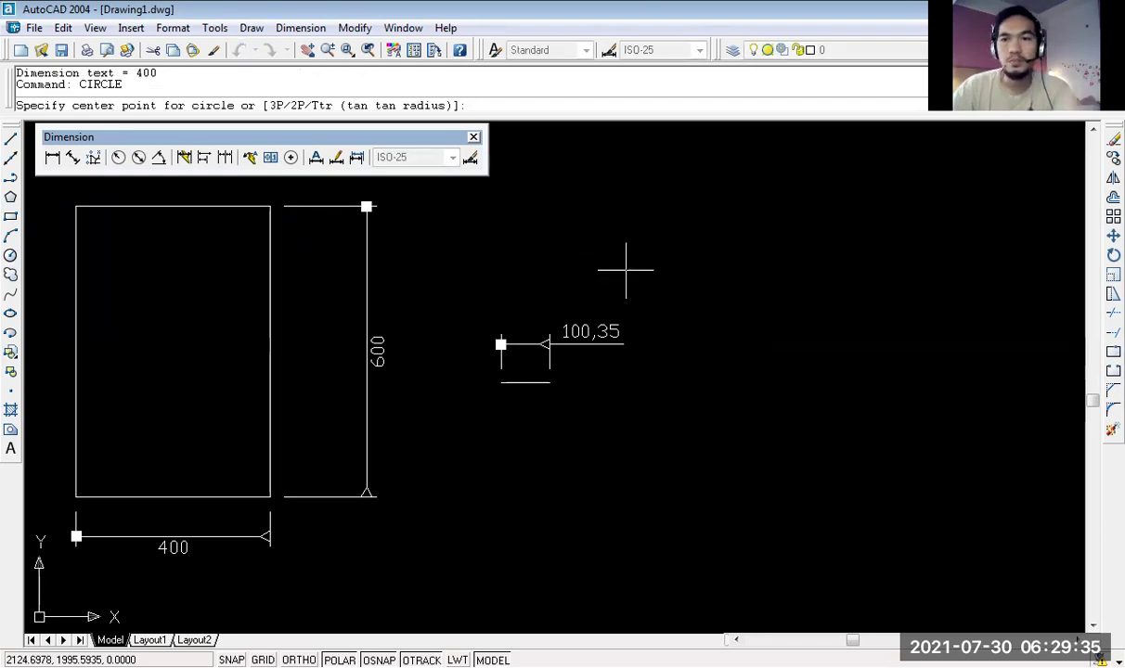
pyautogui.click(734, 398)
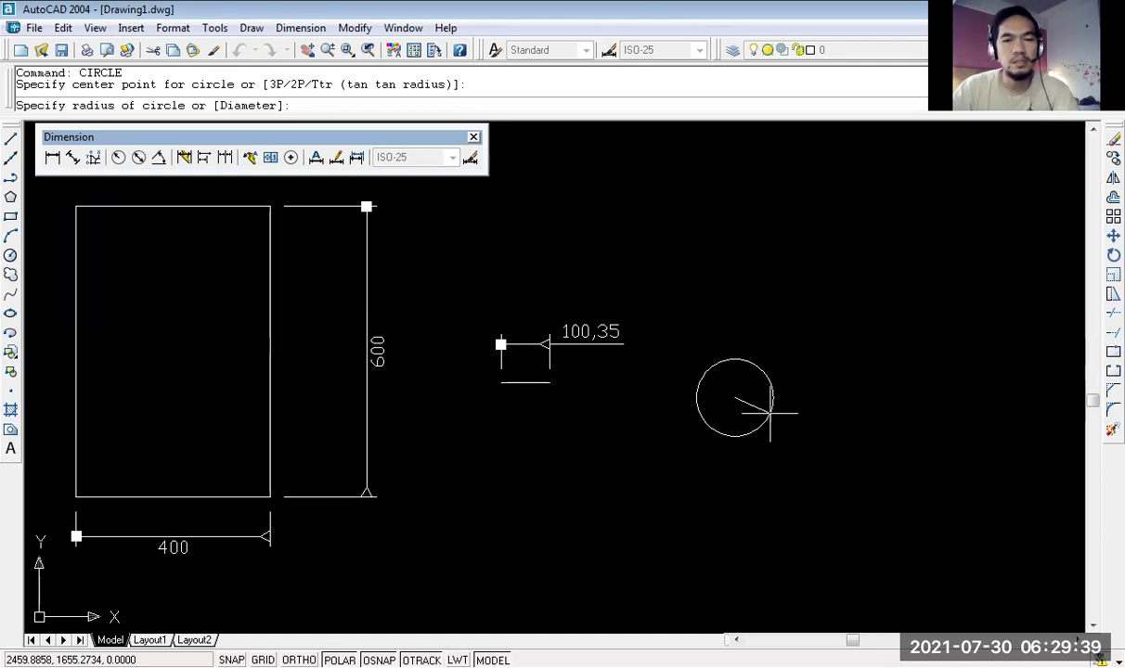
pyautogui.write('D')
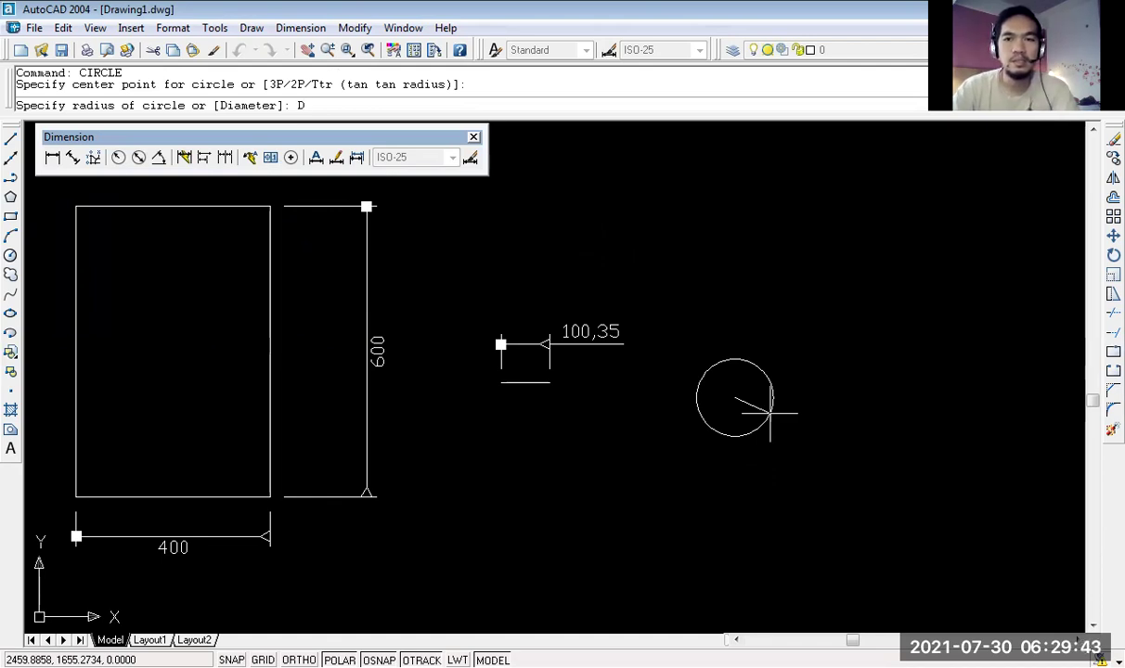
pyautogui.press('Return')
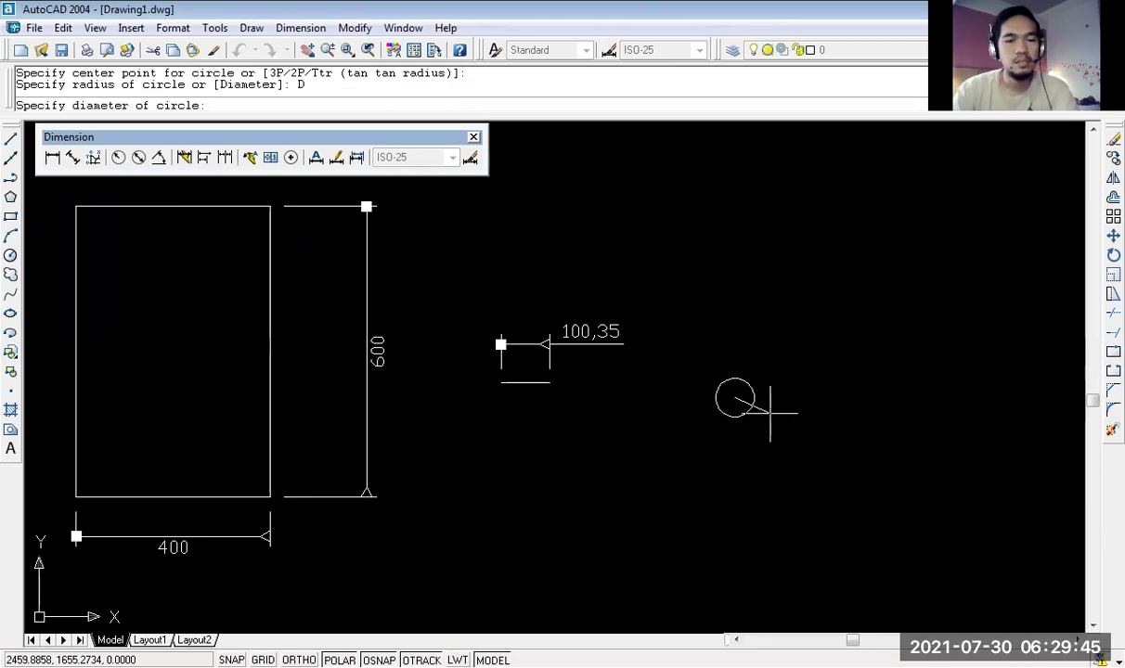
pyautogui.write('30')
pyautogui.press('Return')
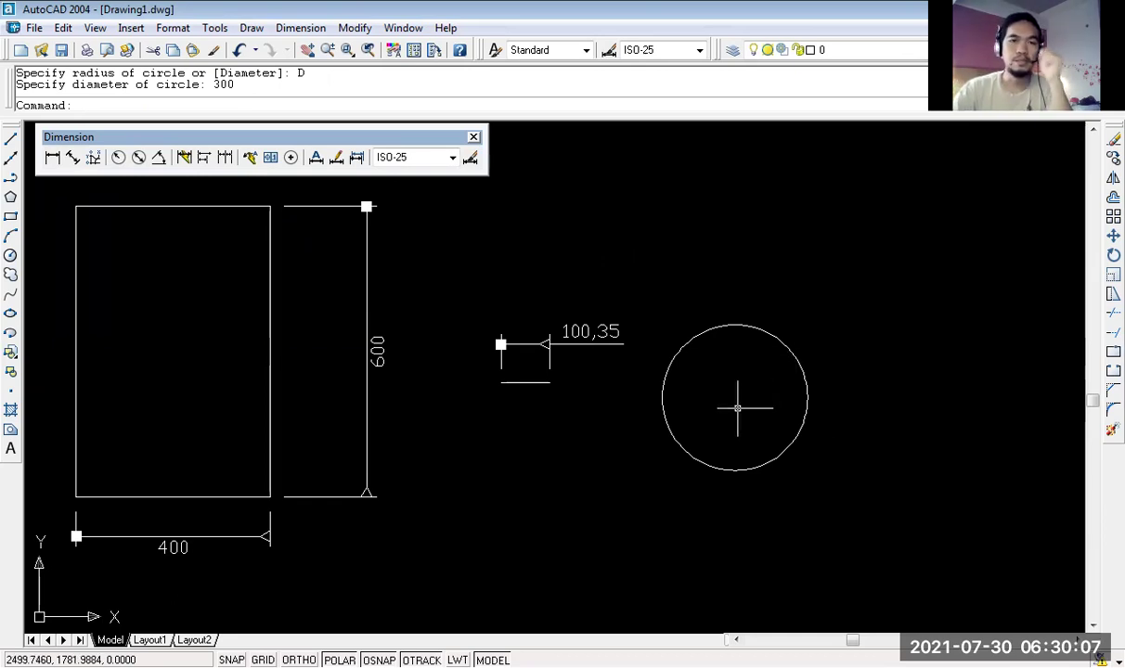
# Dimension the circle with an R150 radius up-left and a ø300 diameter to the right
pyautogui.click(118, 158)
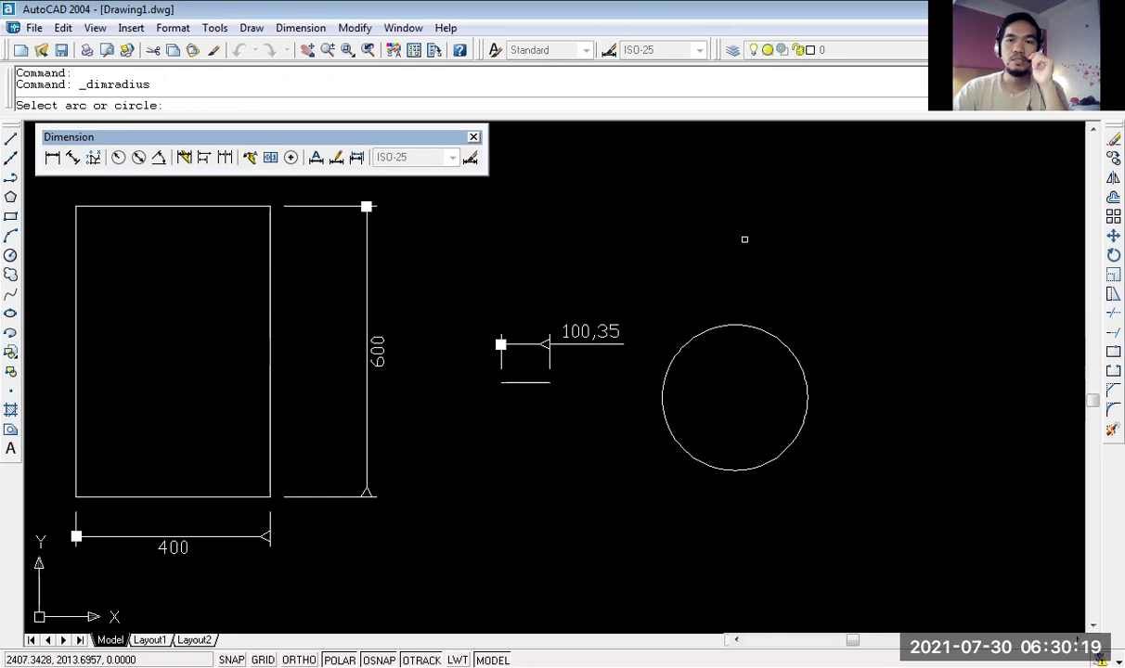
pyautogui.click(742, 326)
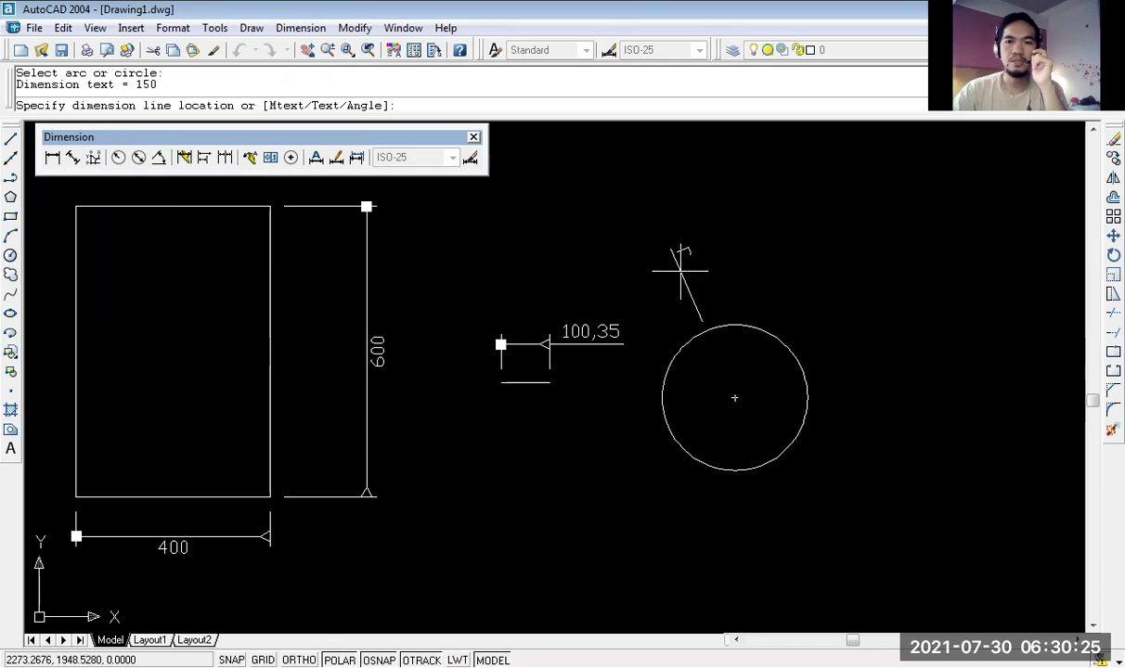
pyautogui.click(677, 271)
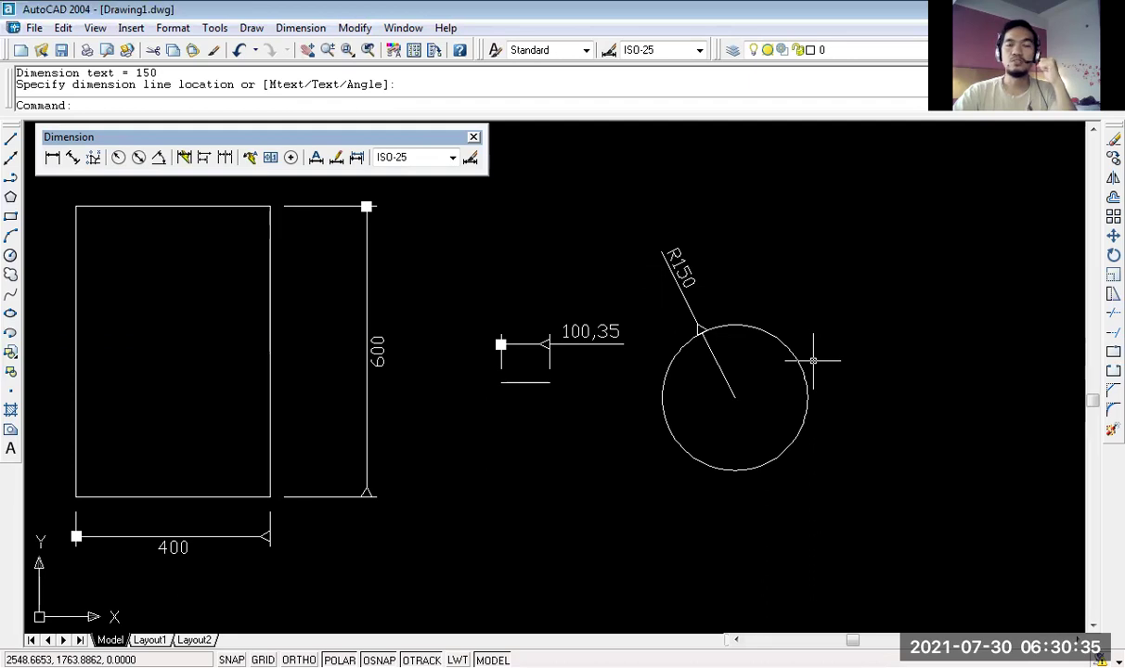
pyautogui.click(139, 158)
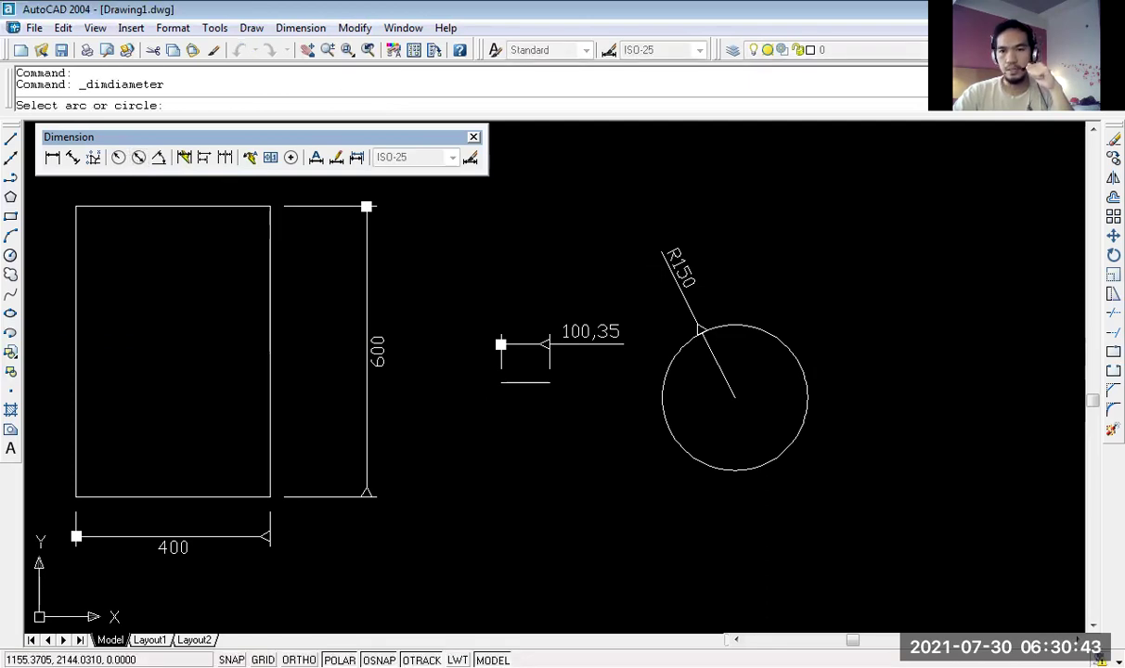
pyautogui.click(804, 378)
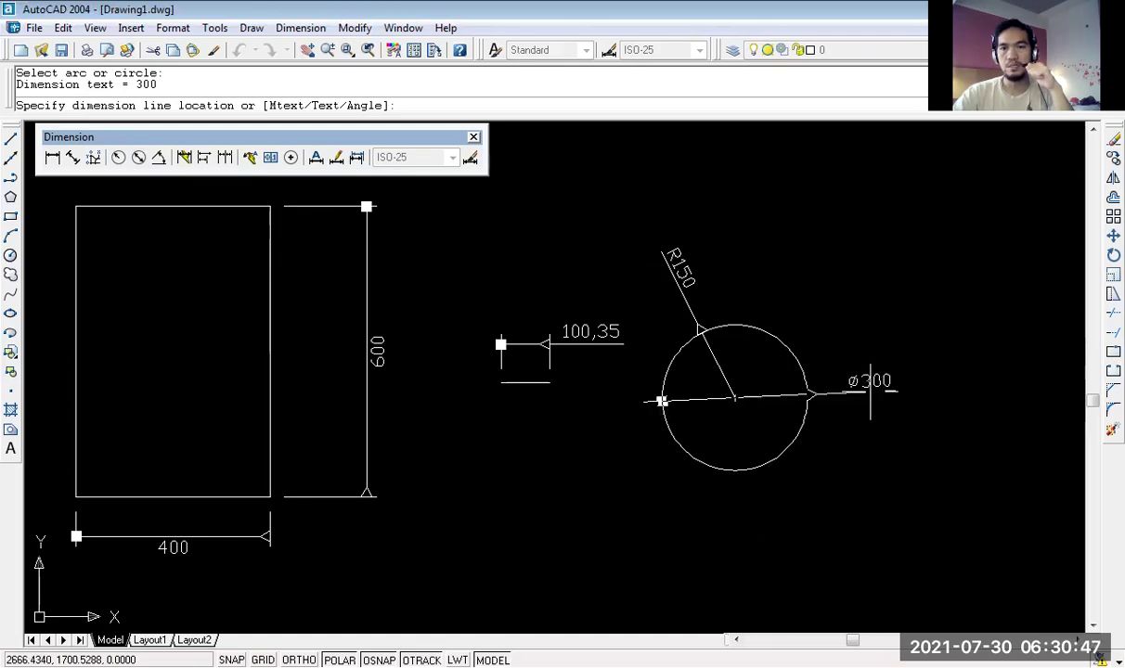
pyautogui.click(893, 371)
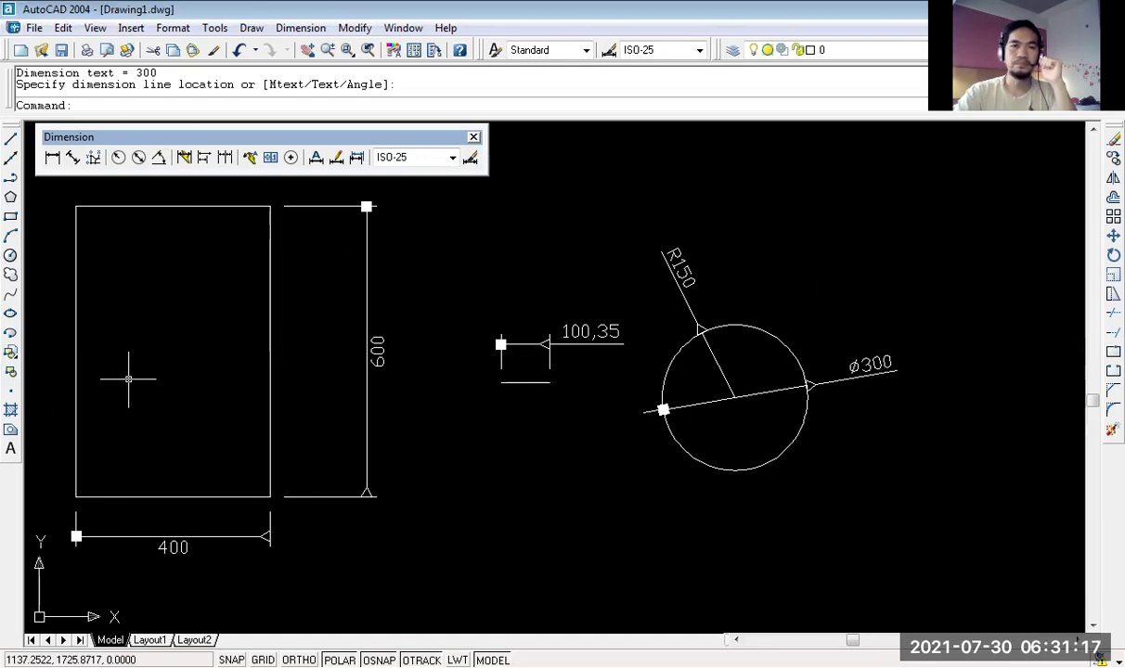
# Place a 90° angular dimension between the rectangle's left and bottom edges, then erase it
pyautogui.click(158, 158)
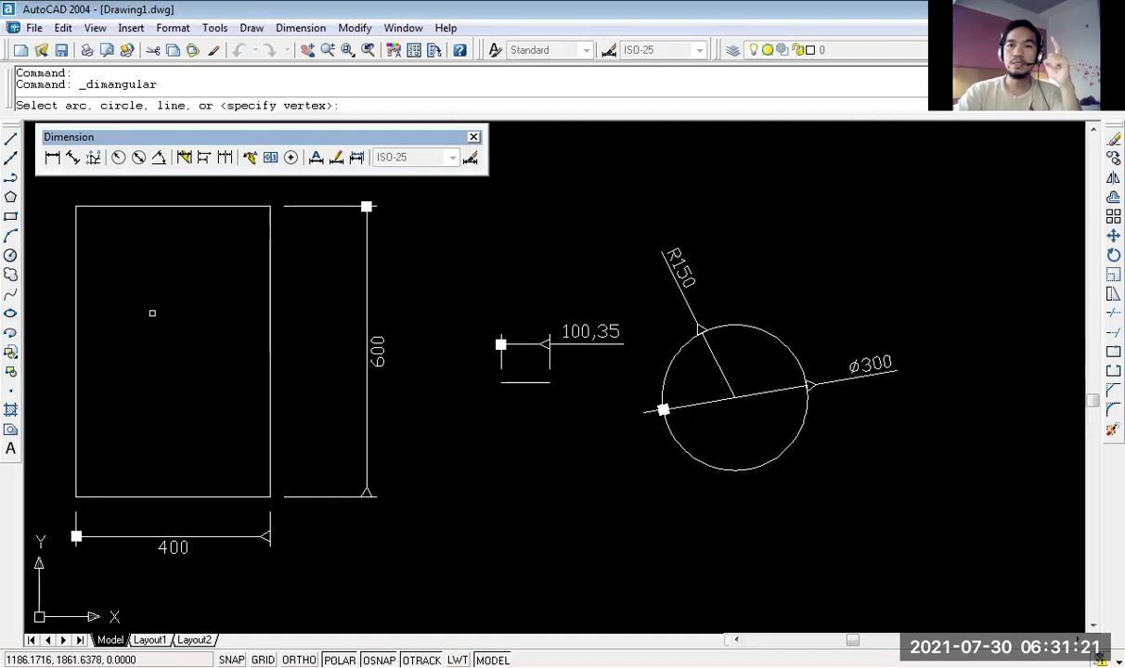
pyautogui.click(76, 441)
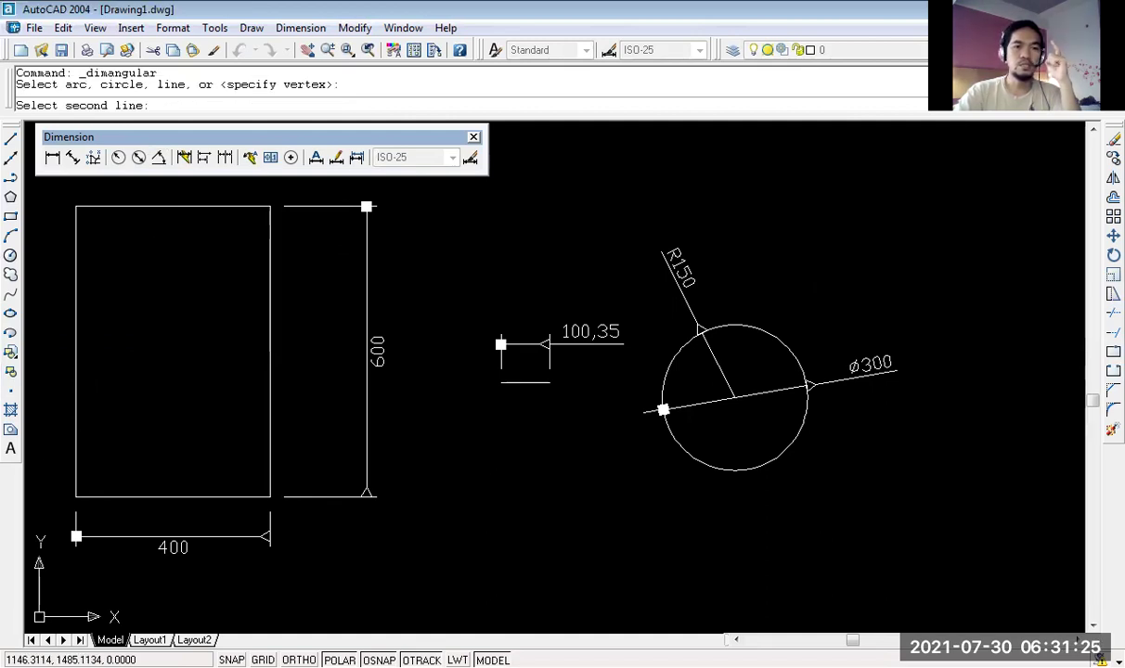
pyautogui.click(133, 498)
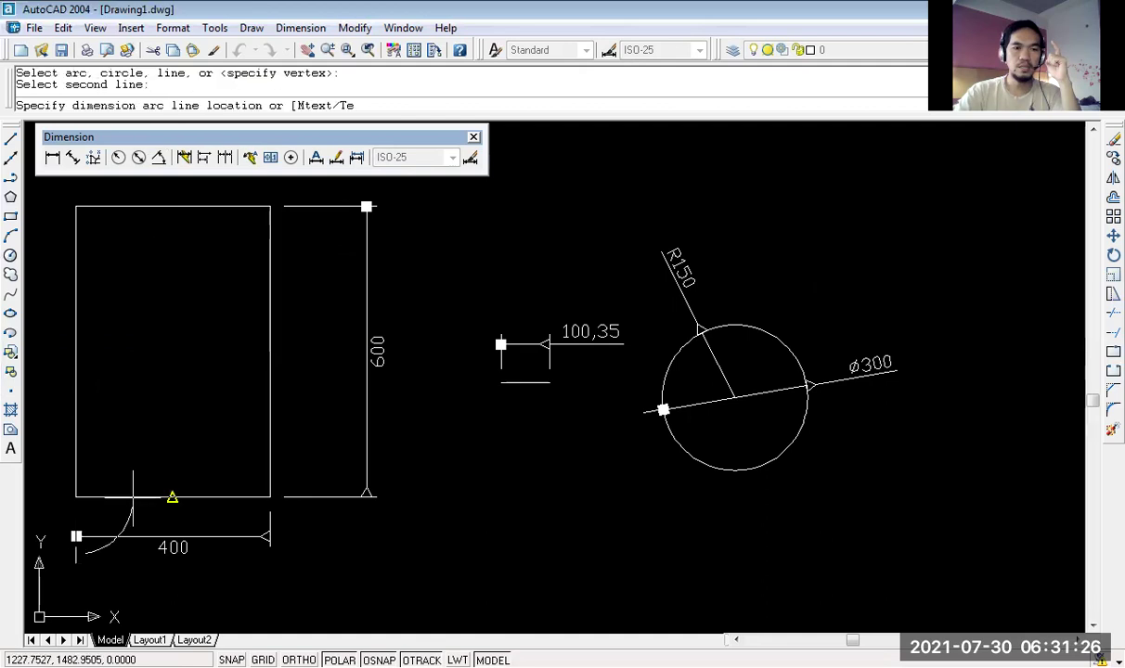
pyautogui.click(158, 442)
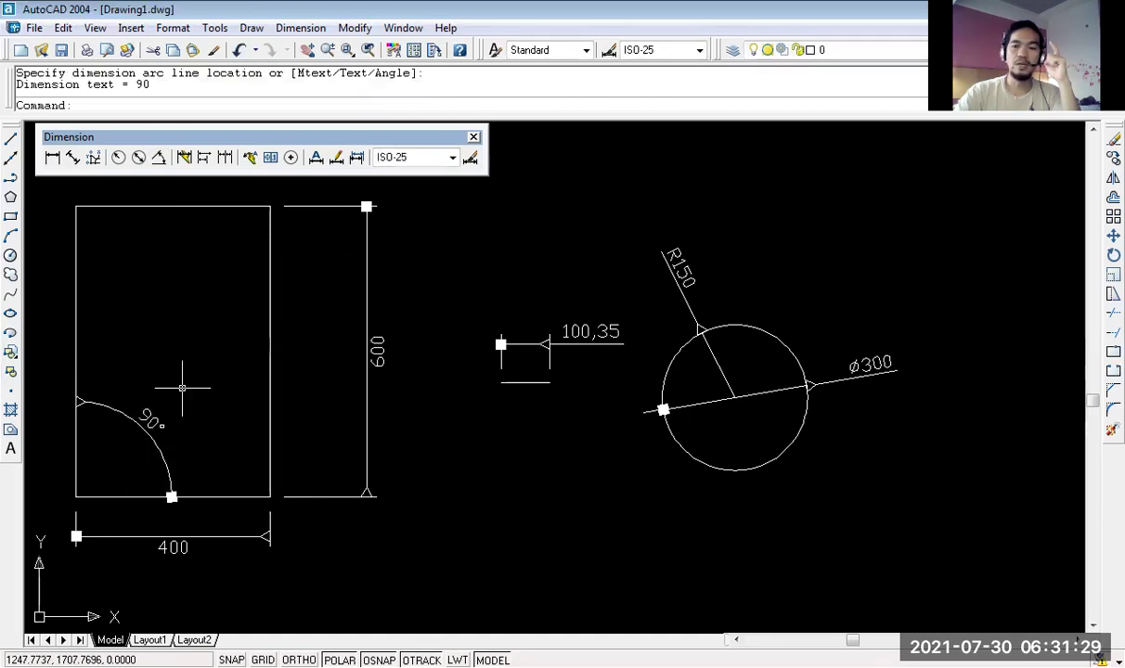
pyautogui.click(151, 420)
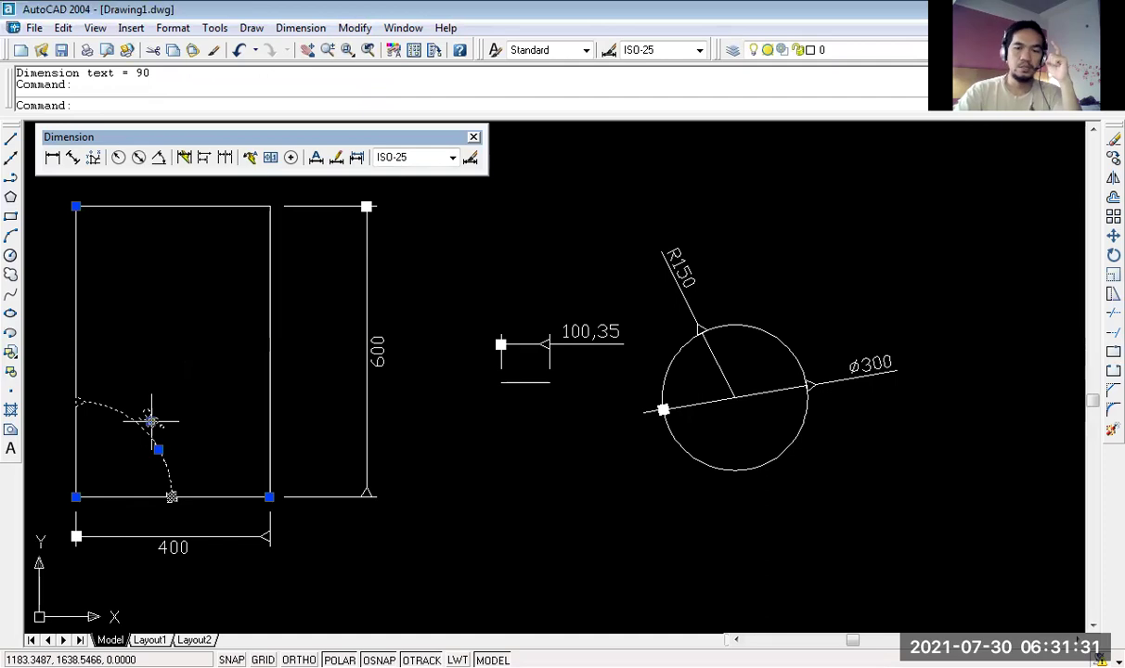
pyautogui.press('Delete')
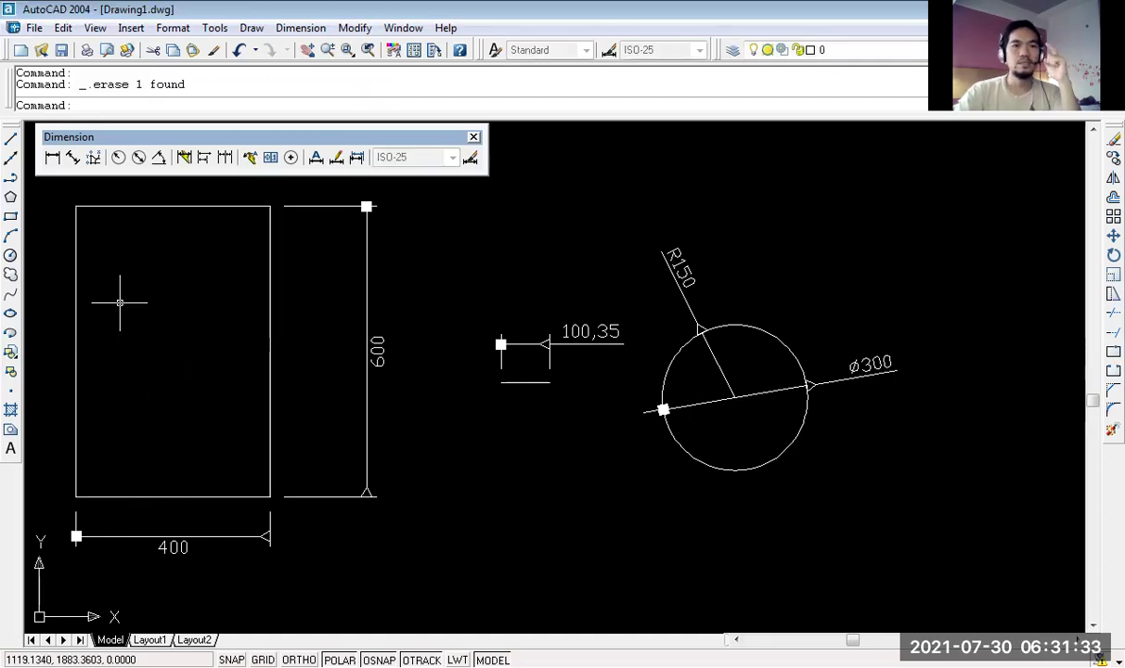
# Re-add the 90° angular dimension with its arc inside the lower-left corner
pyautogui.click(159, 158)
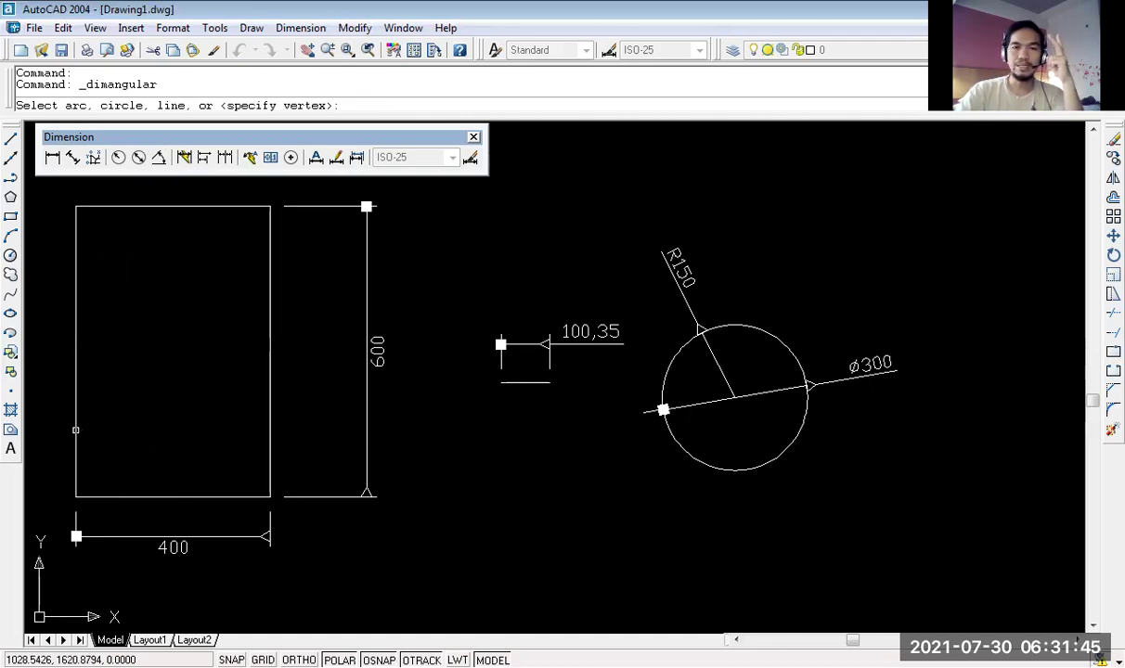
pyautogui.click(76, 430)
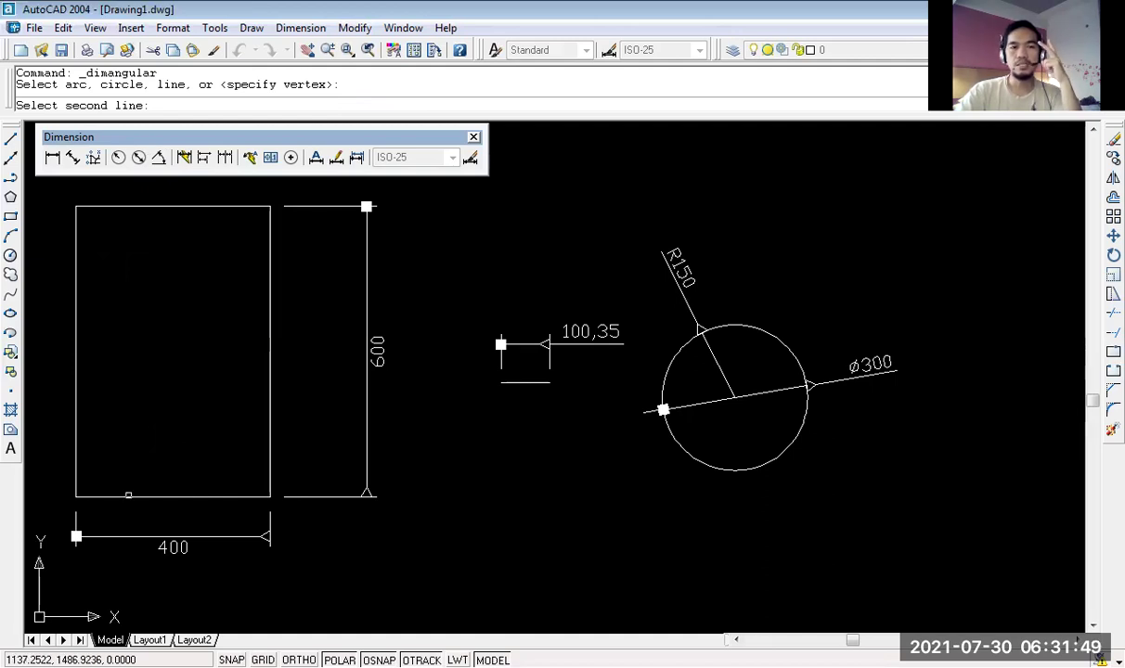
pyautogui.click(129, 497)
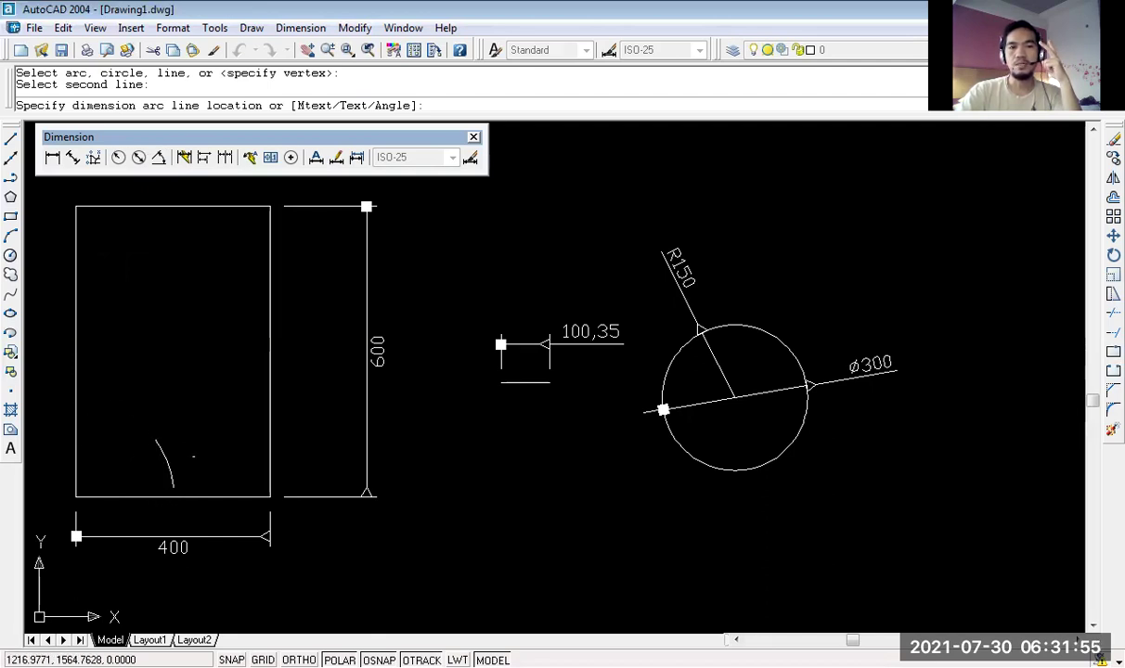
pyautogui.click(145, 464)
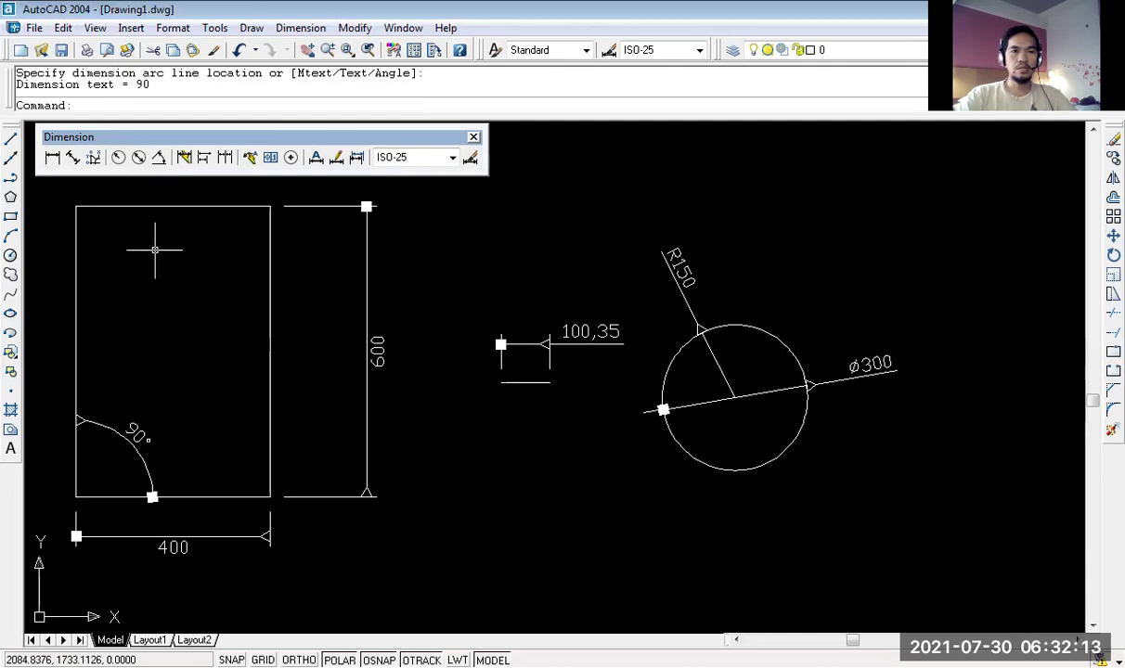
# Draw a triangle from three corner points below the 100,35 dimension, closing at the start
pyautogui.doubleClick(12, 140)
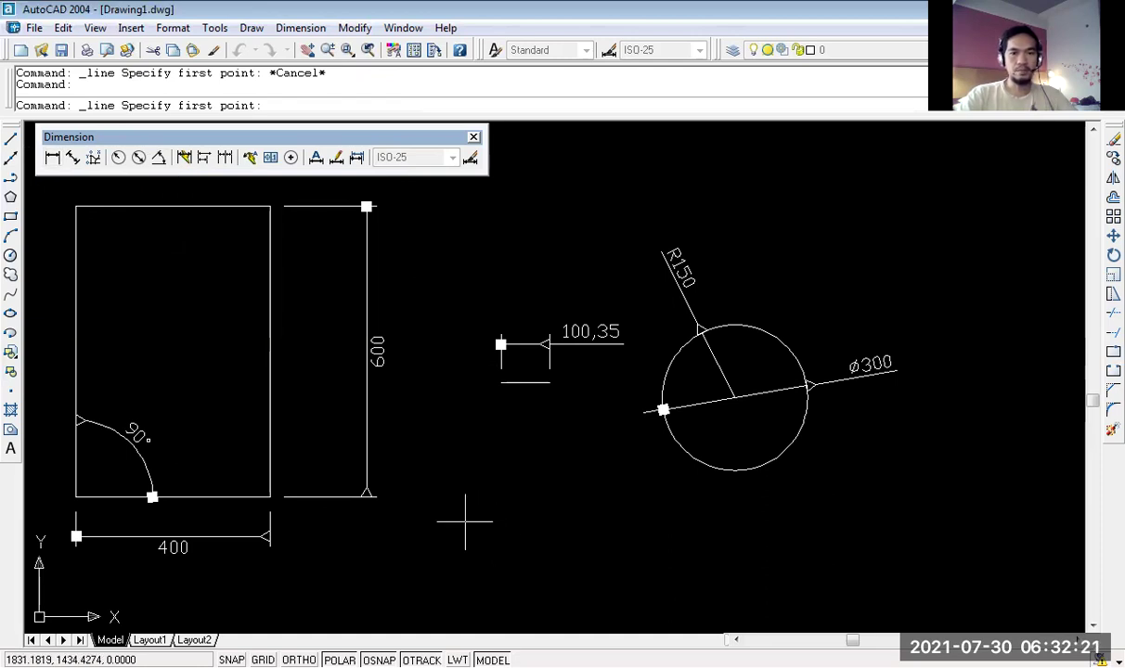
pyautogui.click(512, 481)
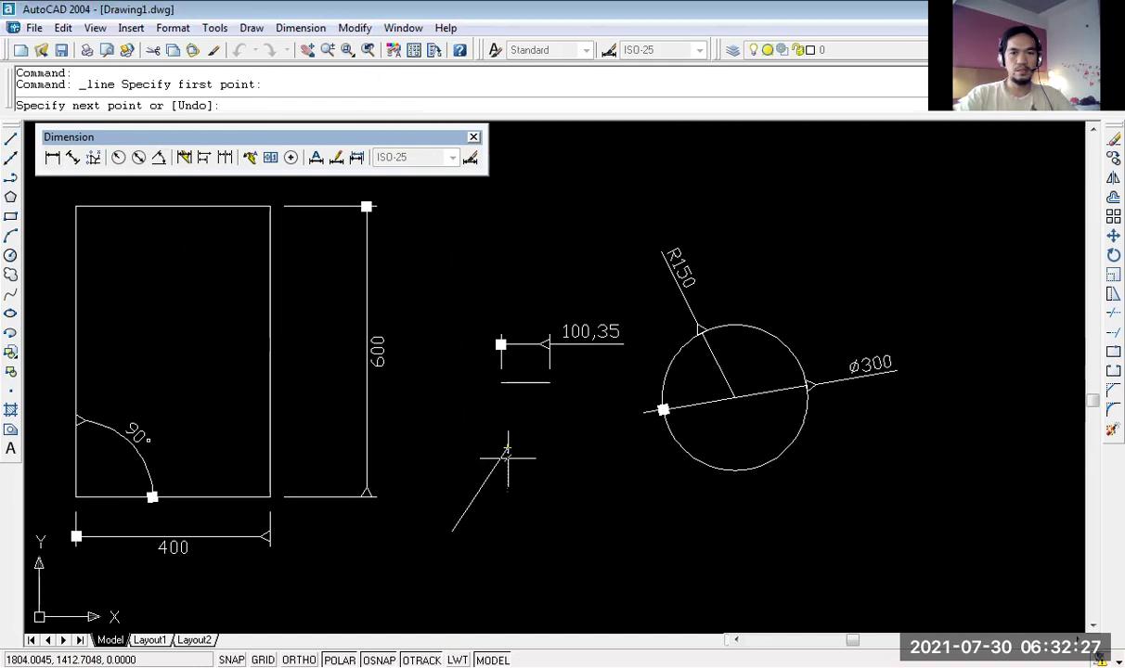
pyautogui.click(506, 452)
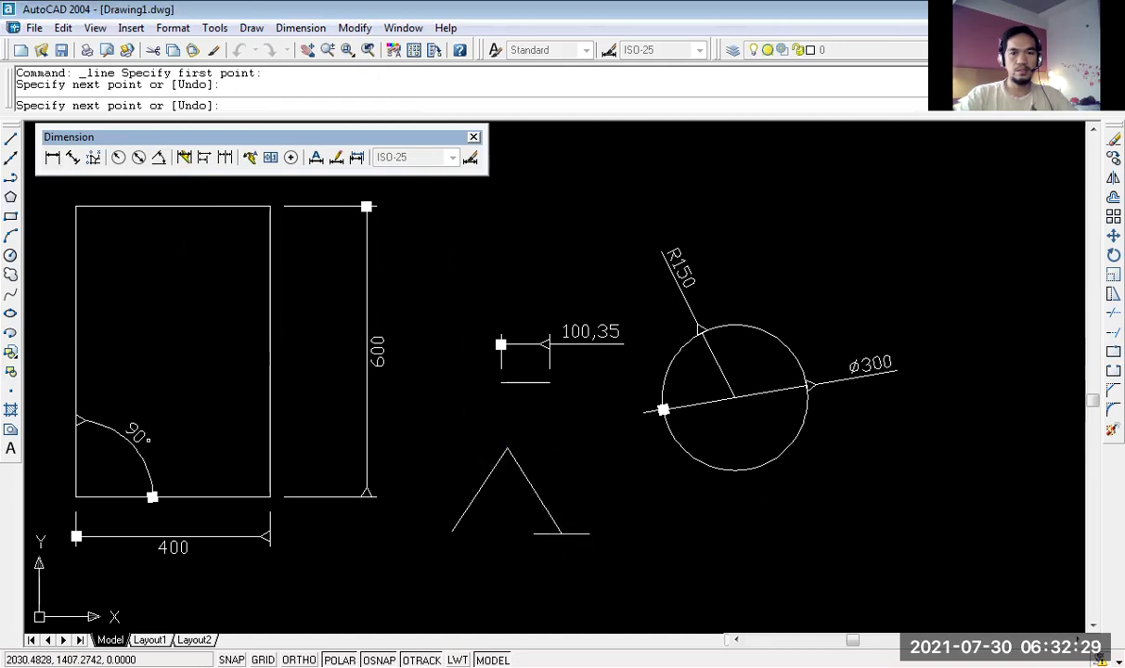
pyautogui.click(561, 533)
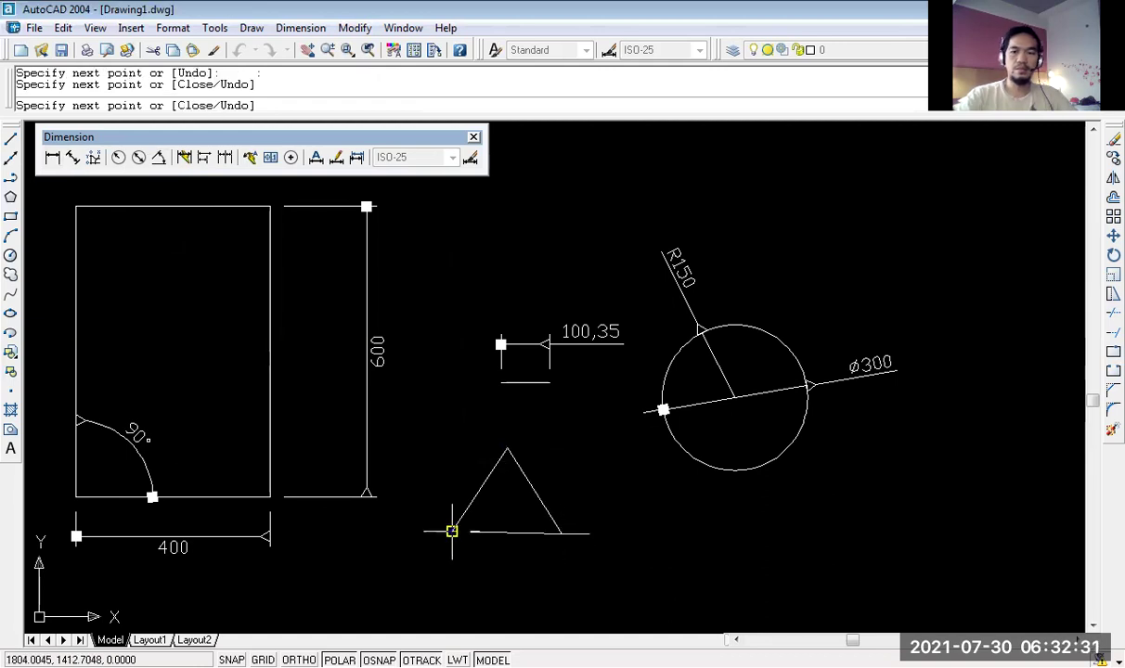
pyautogui.click(452, 531)
pyautogui.press('Return')
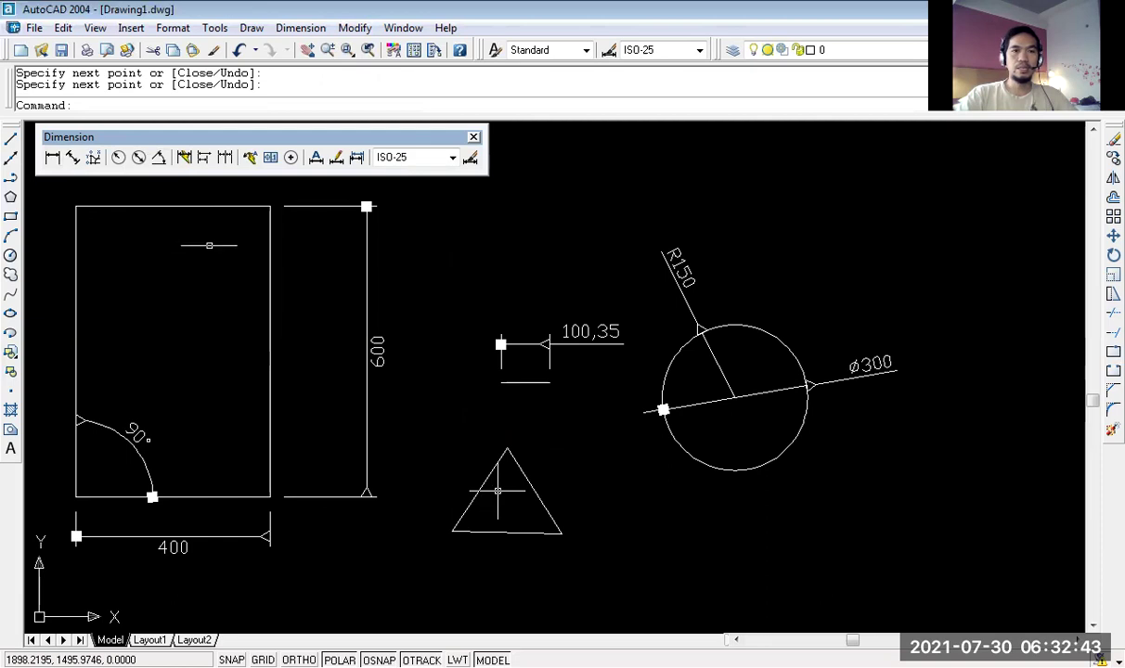
# Add a vertical 171,97 height dimension to the left of the triangle
pyautogui.click(53, 159)
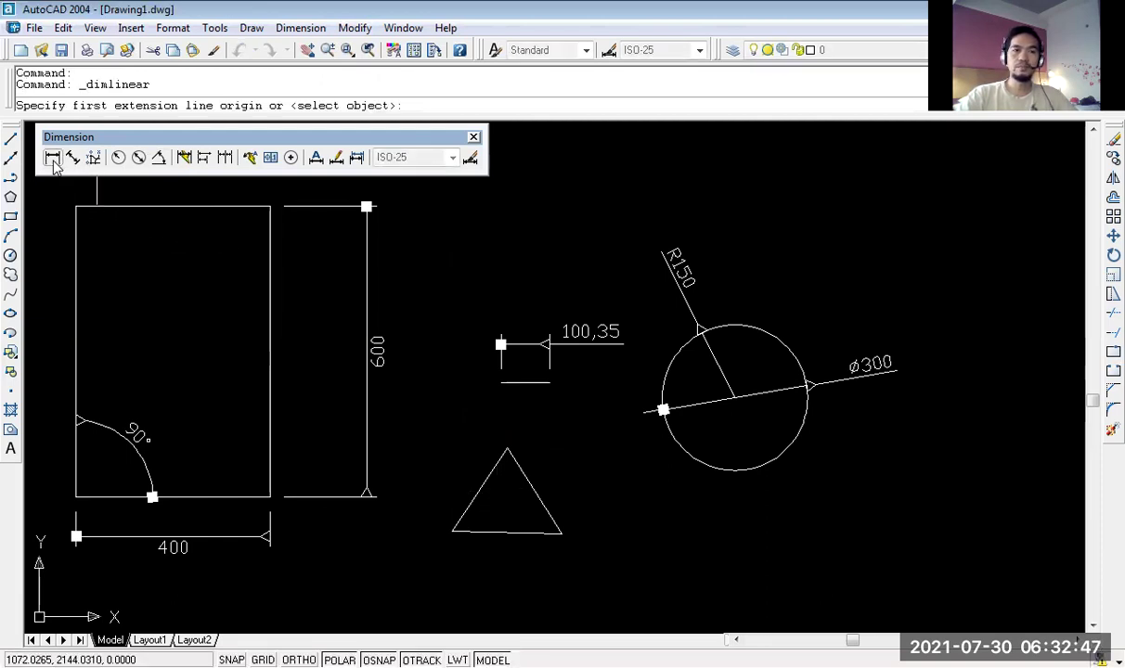
pyautogui.click(451, 532)
pyautogui.click(508, 449)
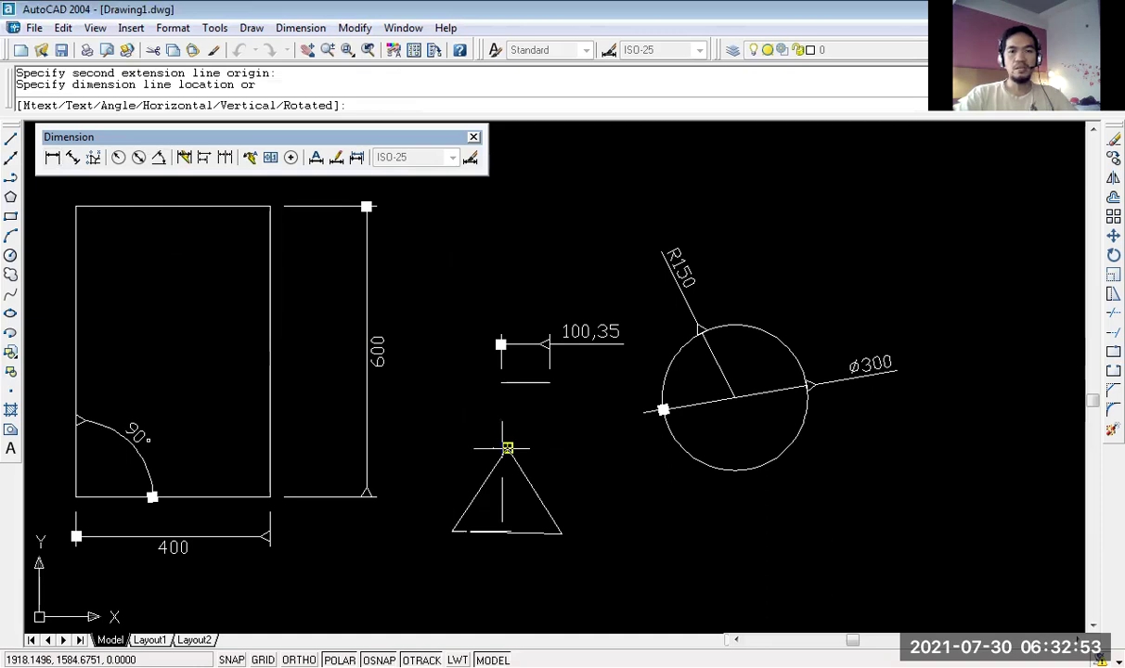
pyautogui.click(434, 449)
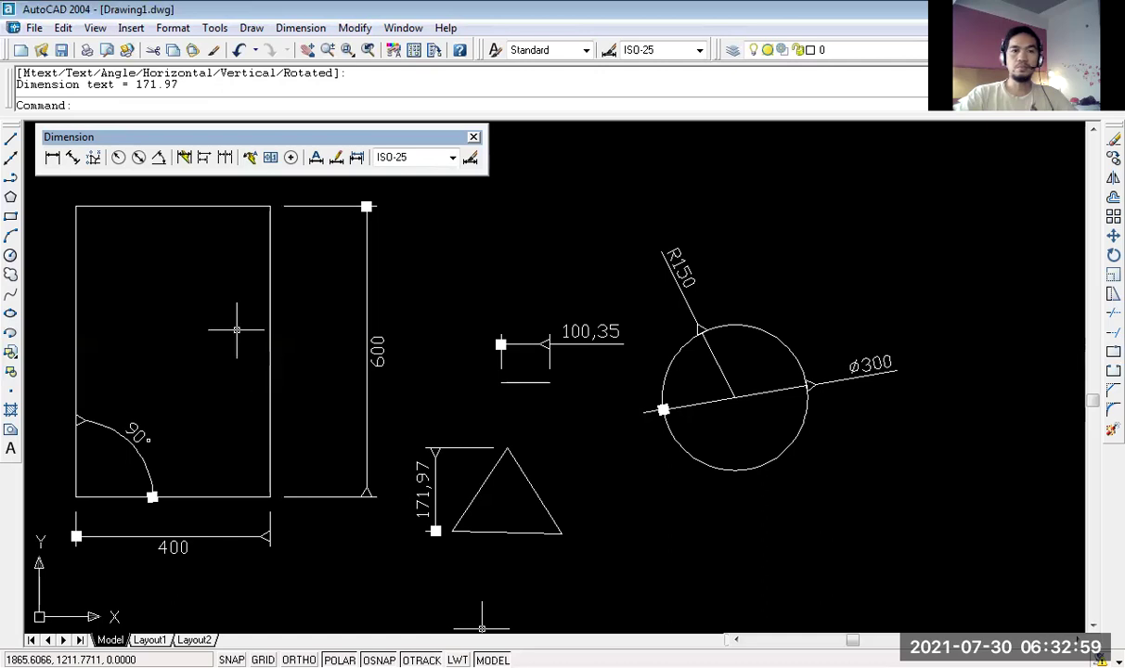
# Add a 209,976 aligned dimension along the triangle's right side, then delete it
pyautogui.click(72, 158)
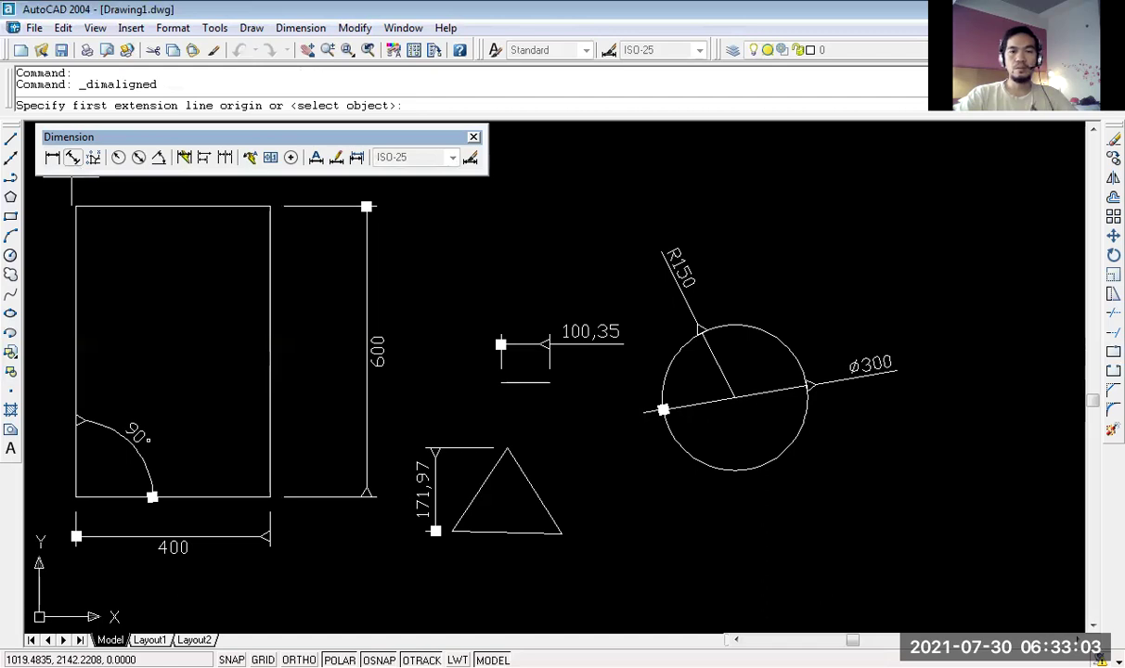
pyautogui.click(507, 449)
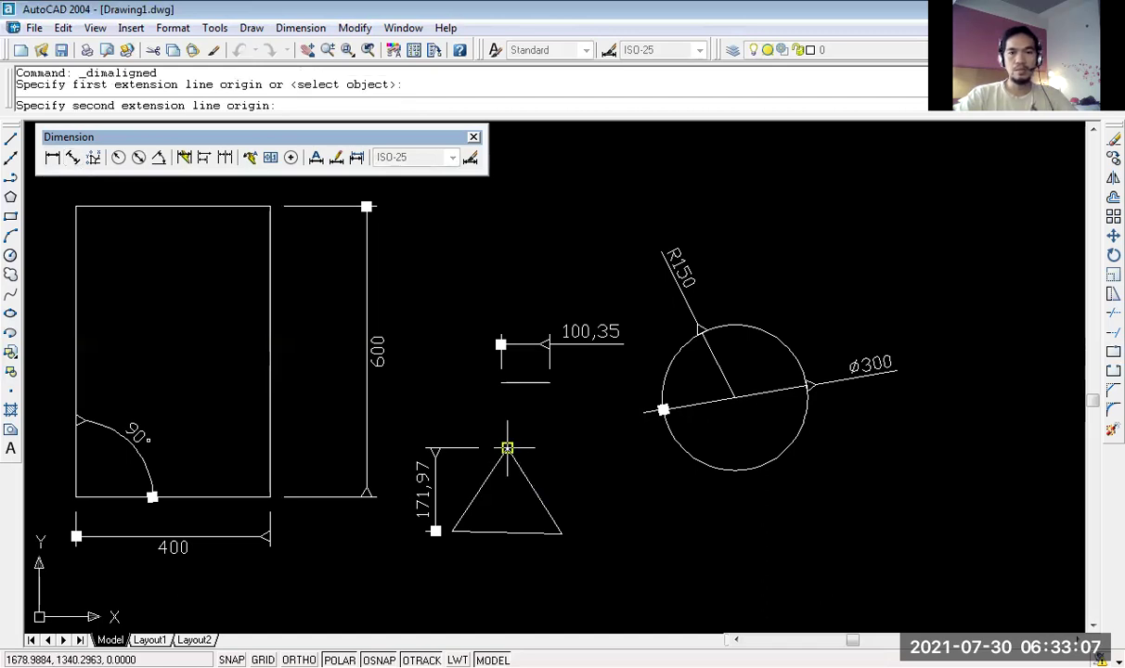
pyautogui.click(562, 534)
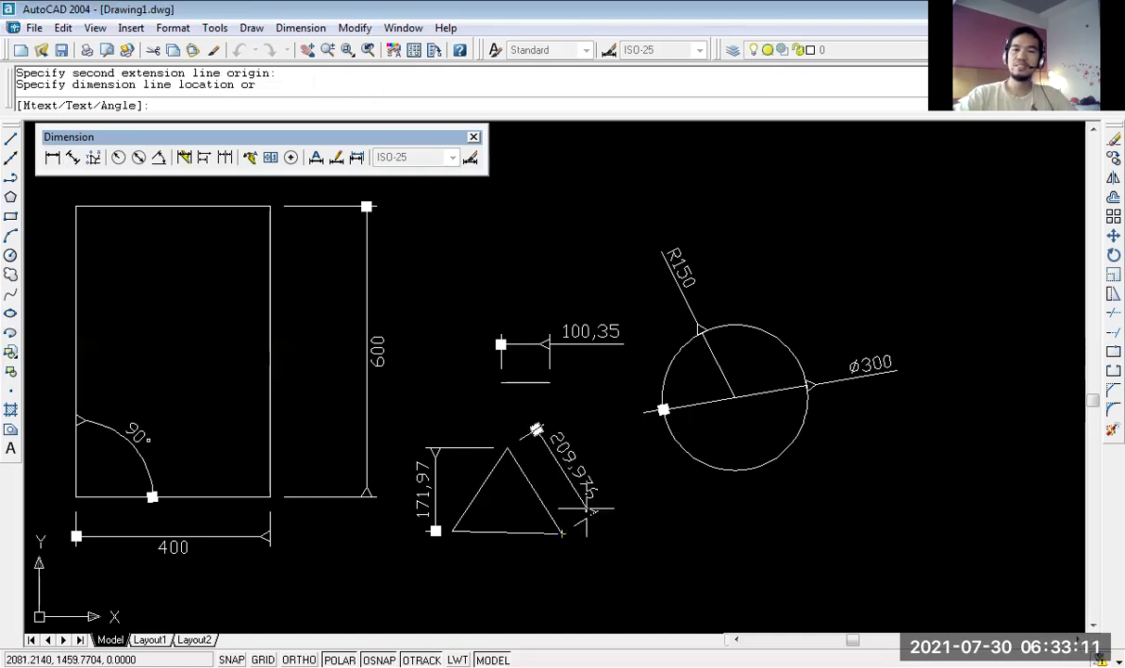
pyautogui.click(585, 509)
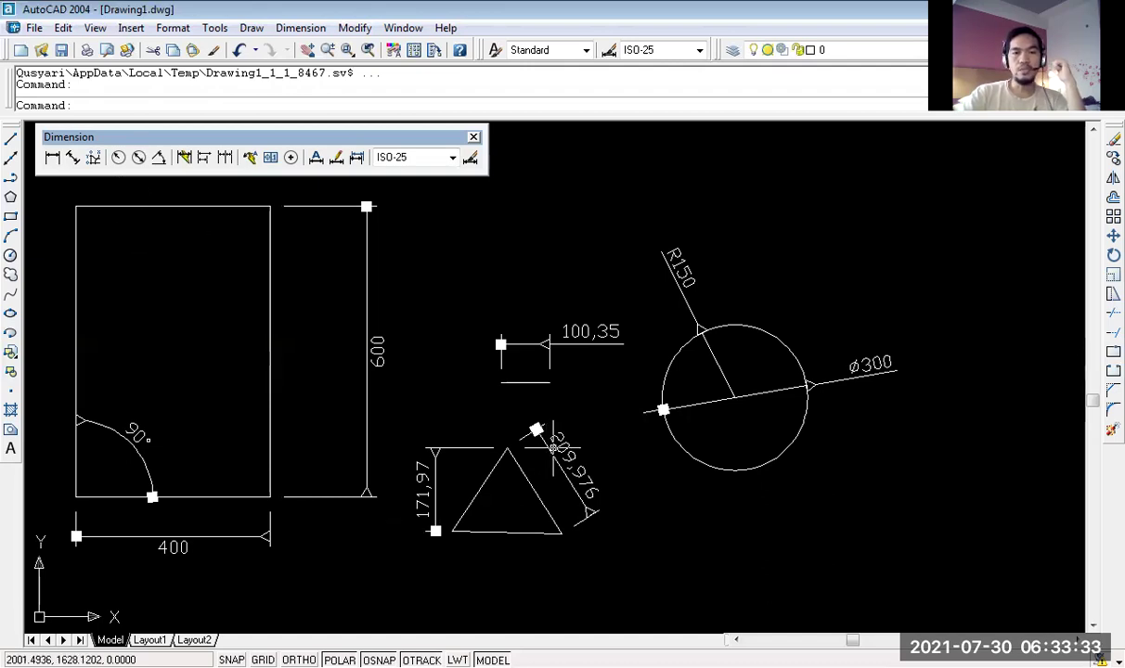
pyautogui.click(549, 444)
pyautogui.press('Delete')
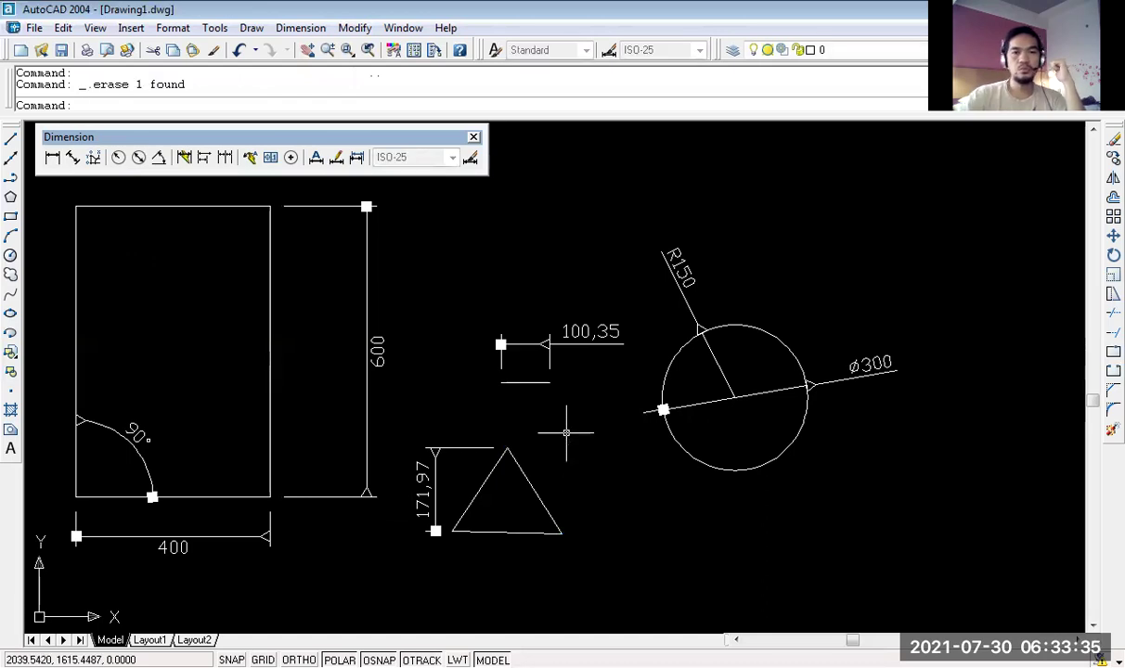
# Dimension the triangle's left side with a 206,405 aligned dimension
pyautogui.click(73, 159)
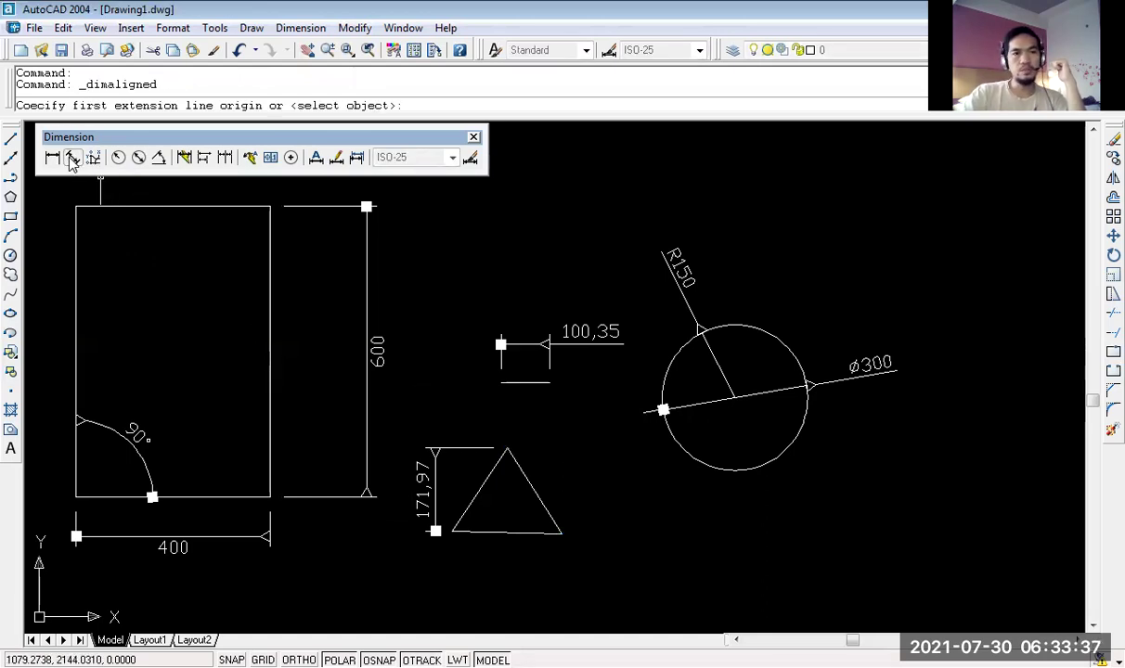
pyautogui.click(451, 531)
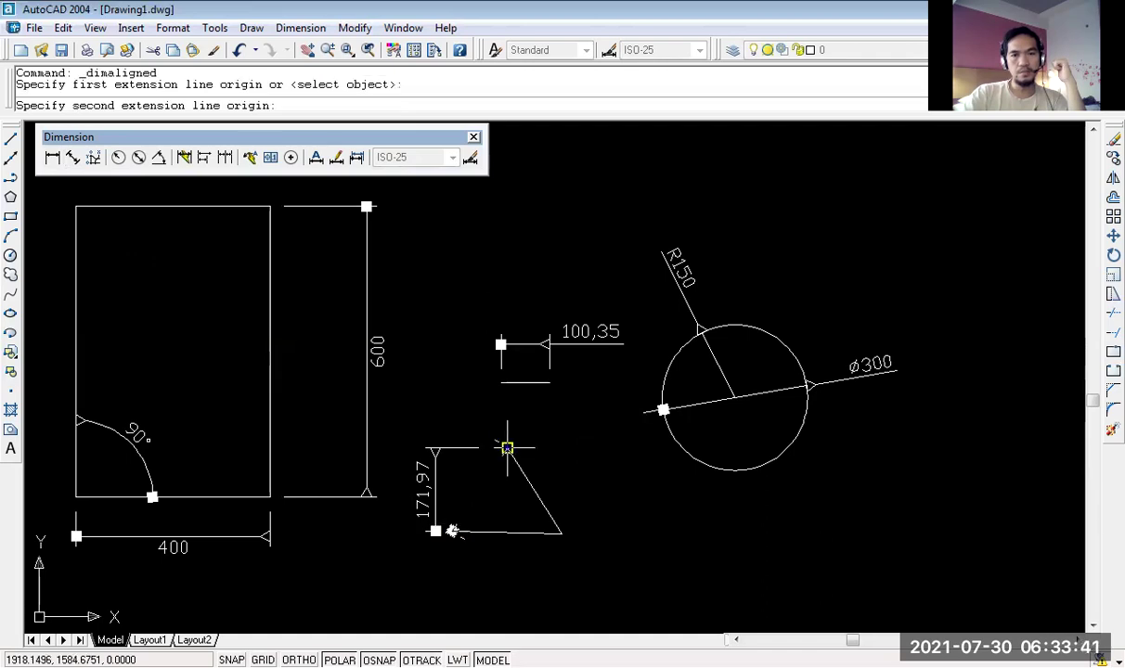
pyautogui.click(507, 448)
pyautogui.click(438, 383)
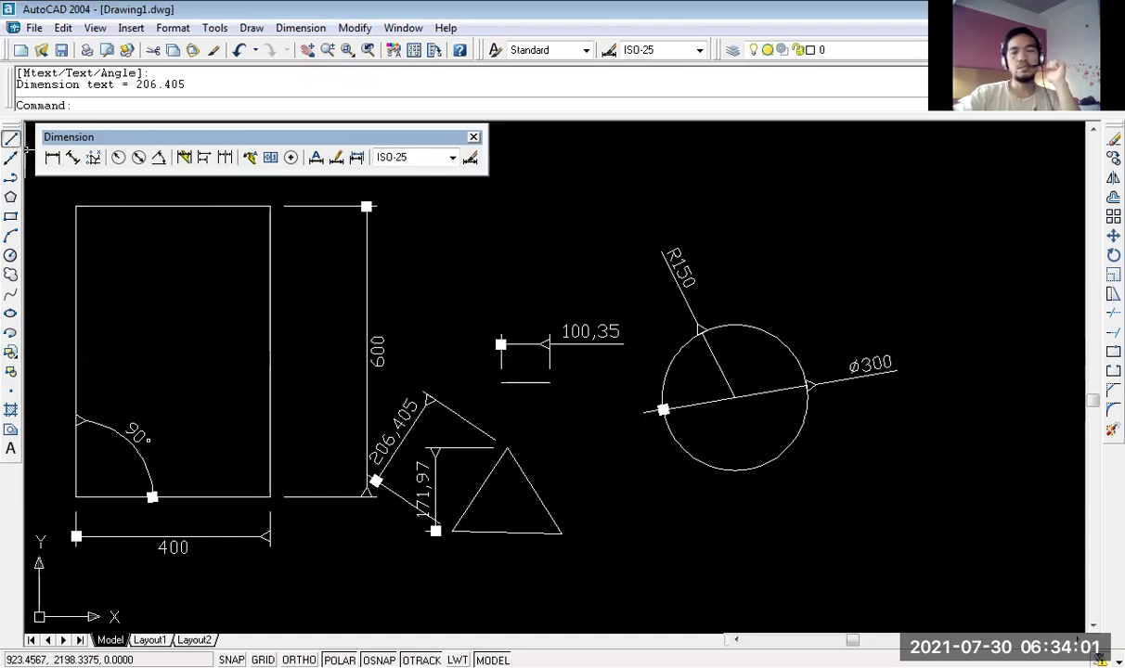
pyautogui.click(12, 138)
pyautogui.click(855, 558)
pyautogui.write('@')
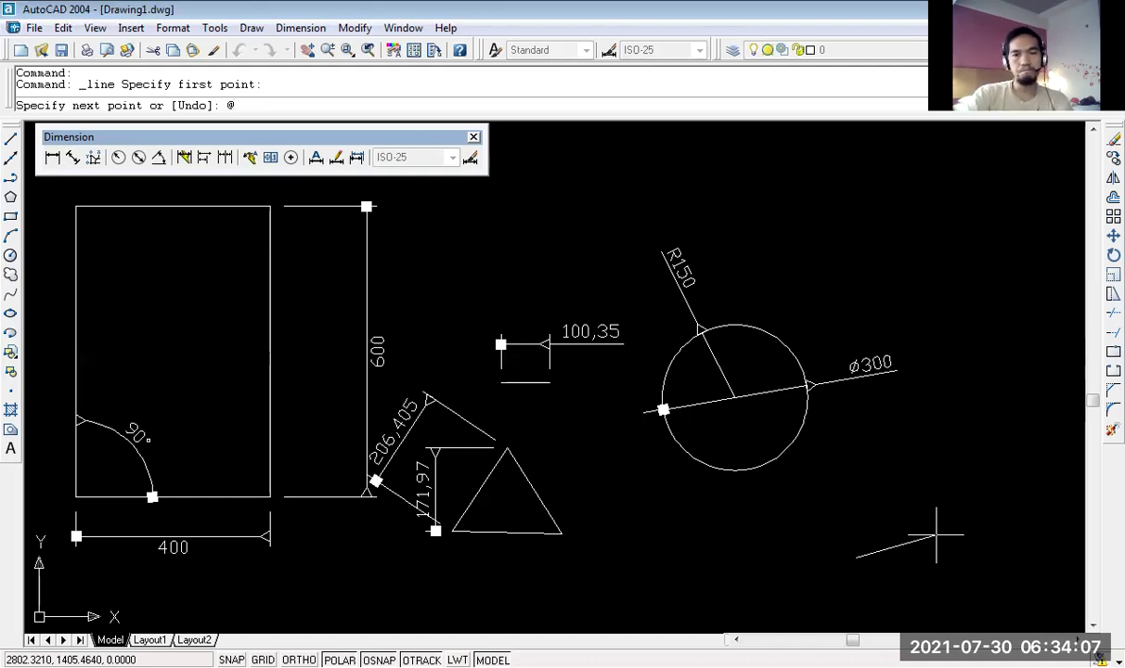
pyautogui.write('400<')
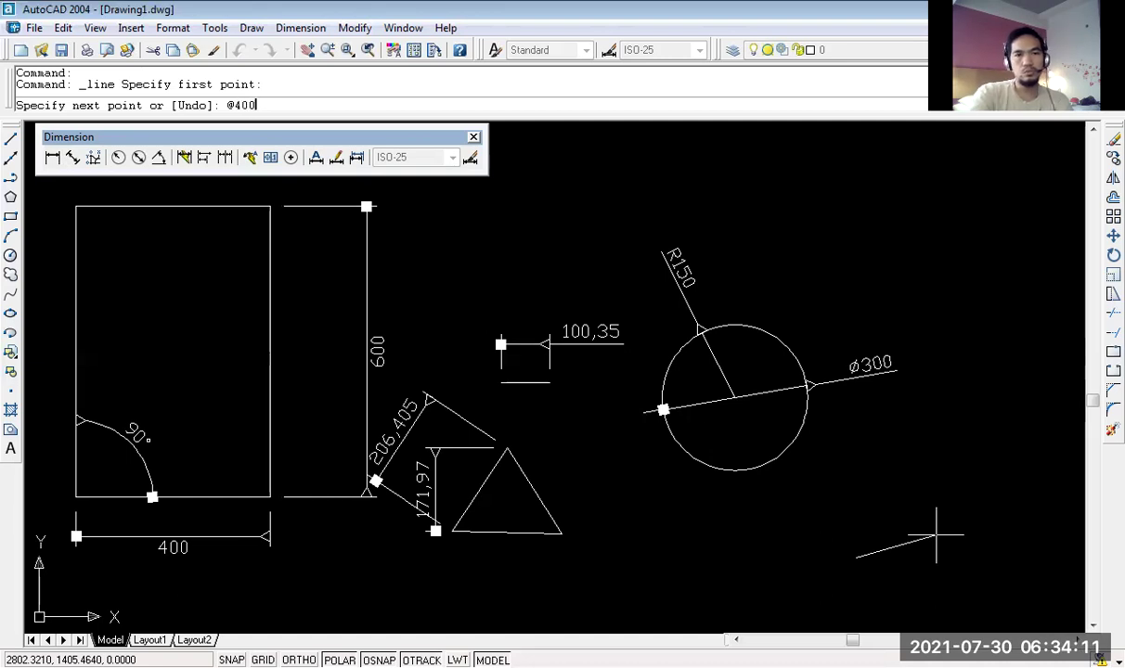
pyautogui.write('45')
pyautogui.press('Return')
pyautogui.press('Return')
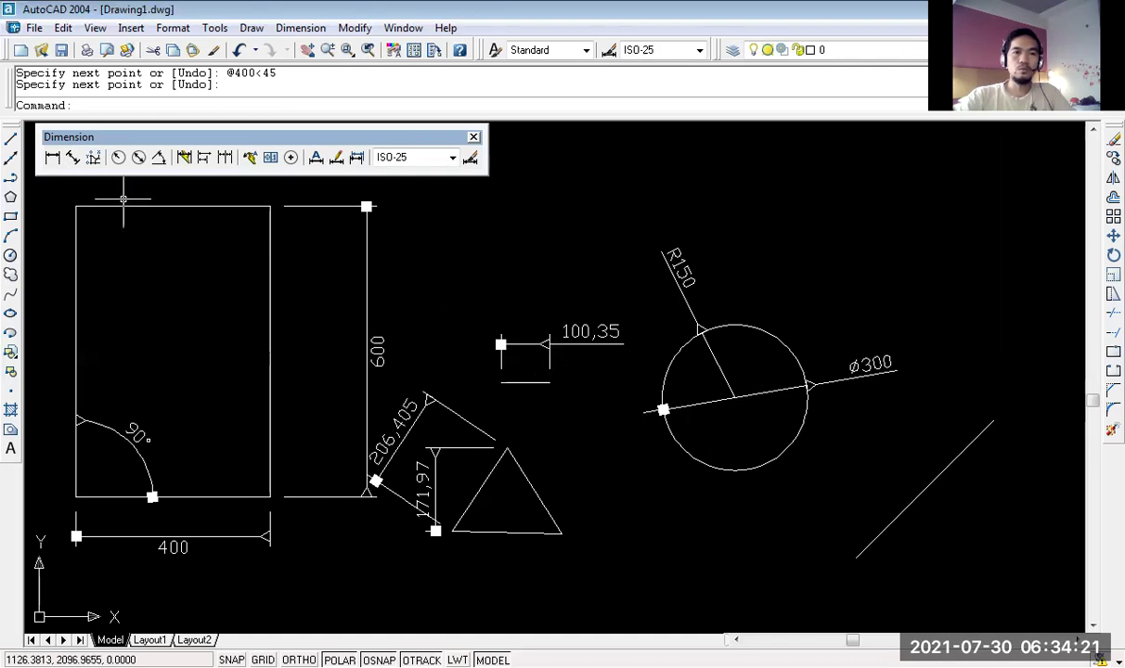
# Add an aligned 400 dimension running parallel to the 45° diagonal line
pyautogui.click(74, 159)
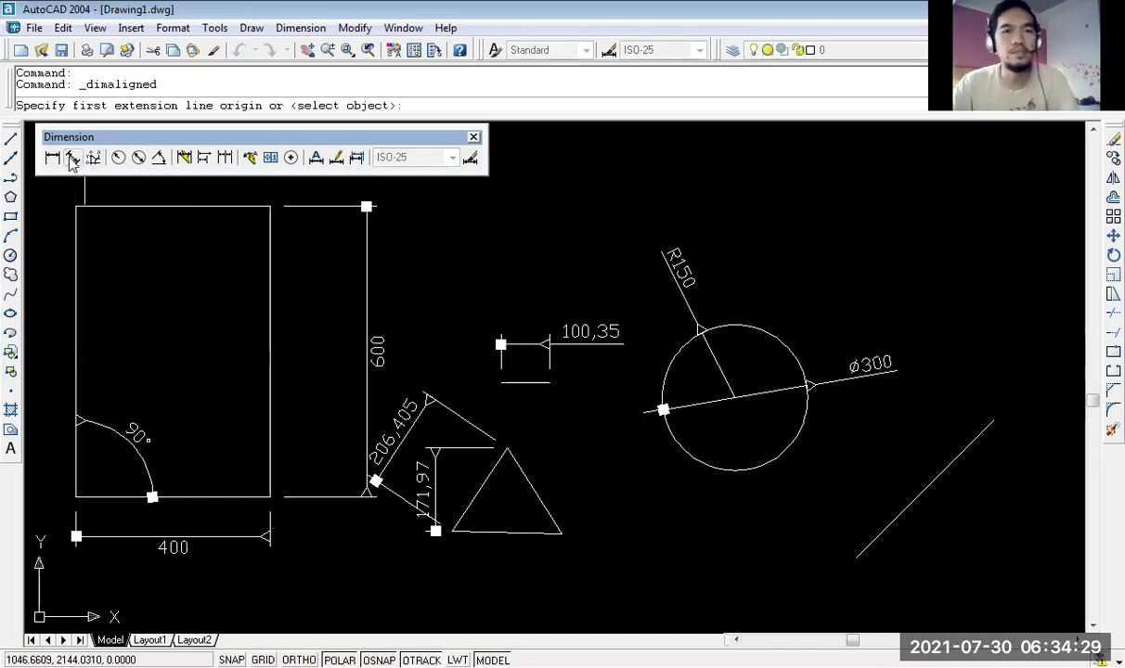
pyautogui.click(856, 558)
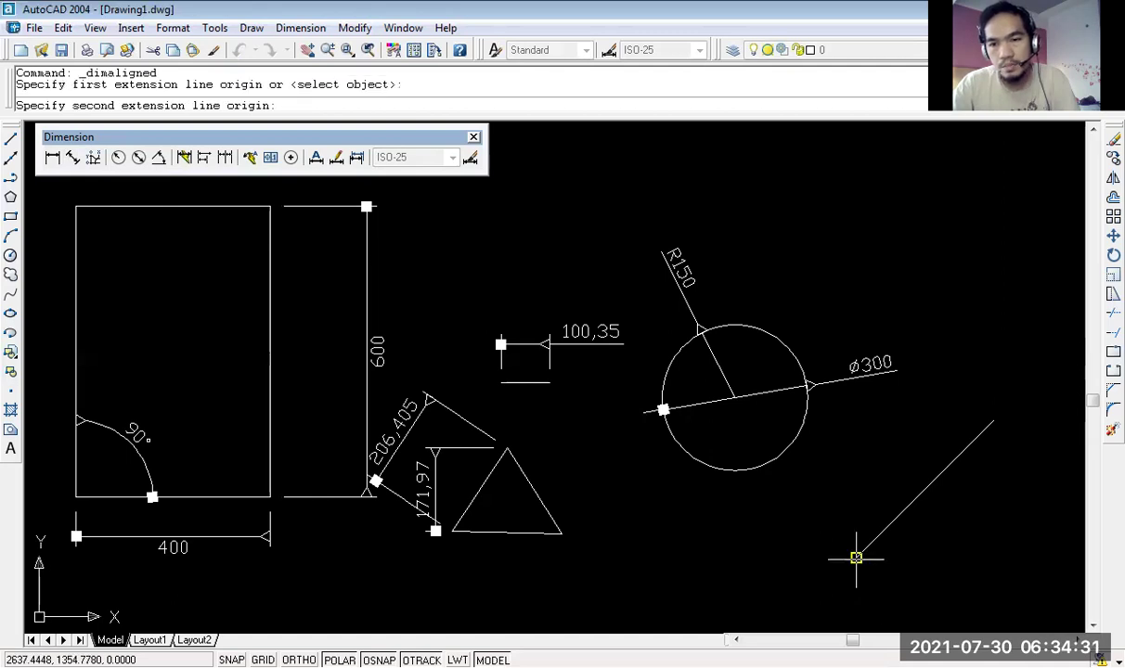
pyautogui.click(993, 422)
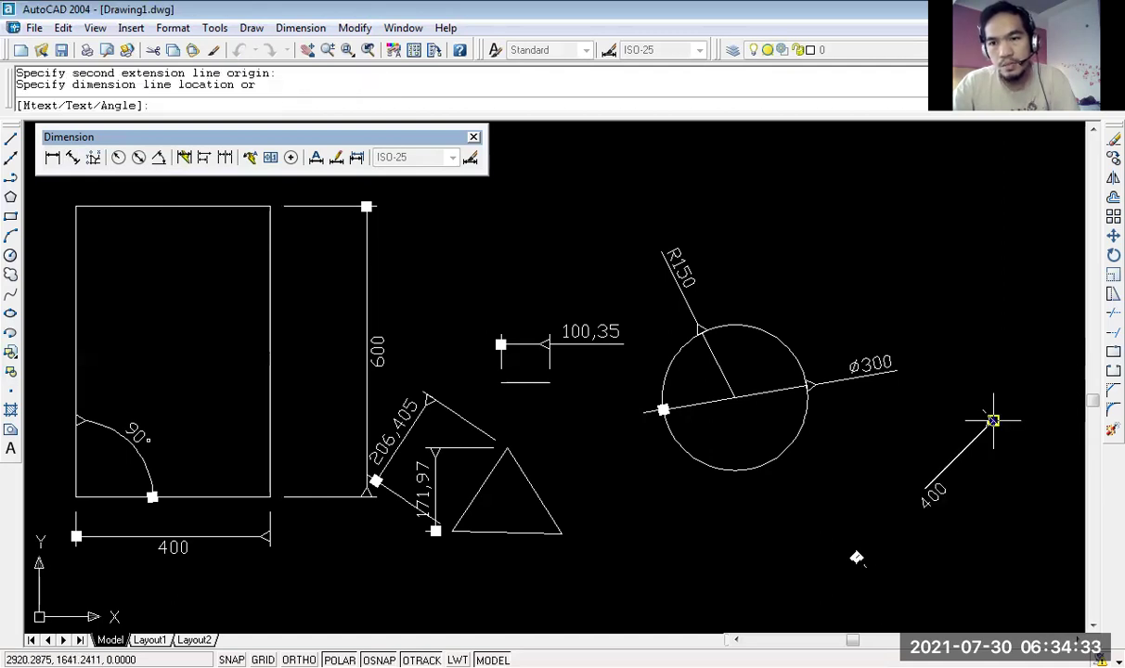
pyautogui.click(890, 574)
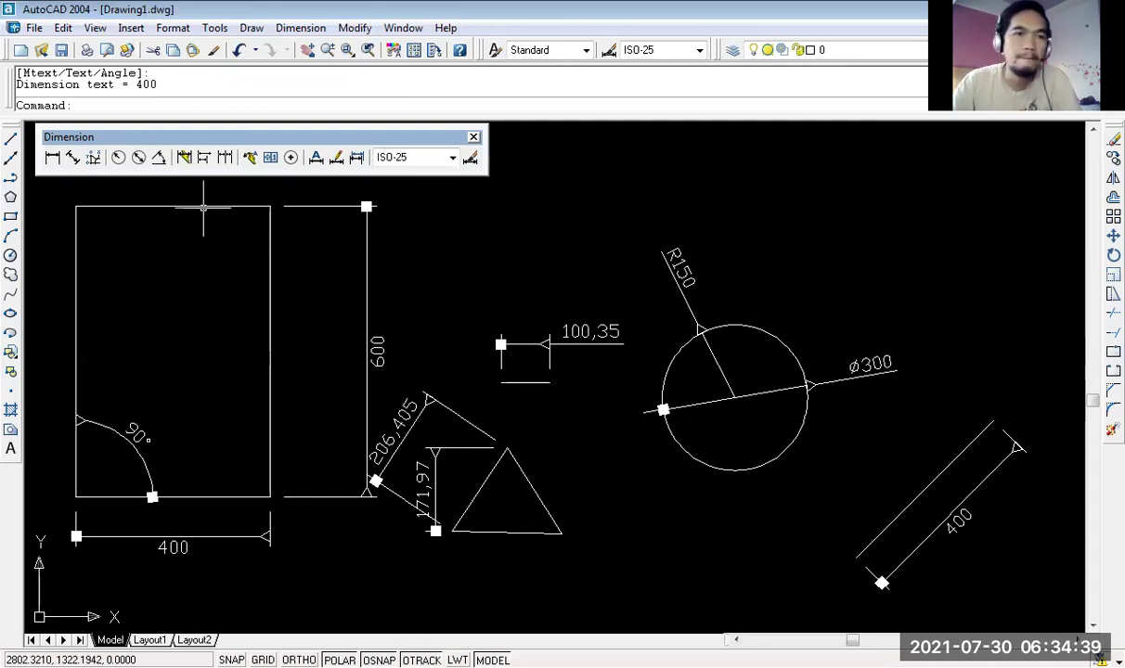
pyautogui.click(53, 159)
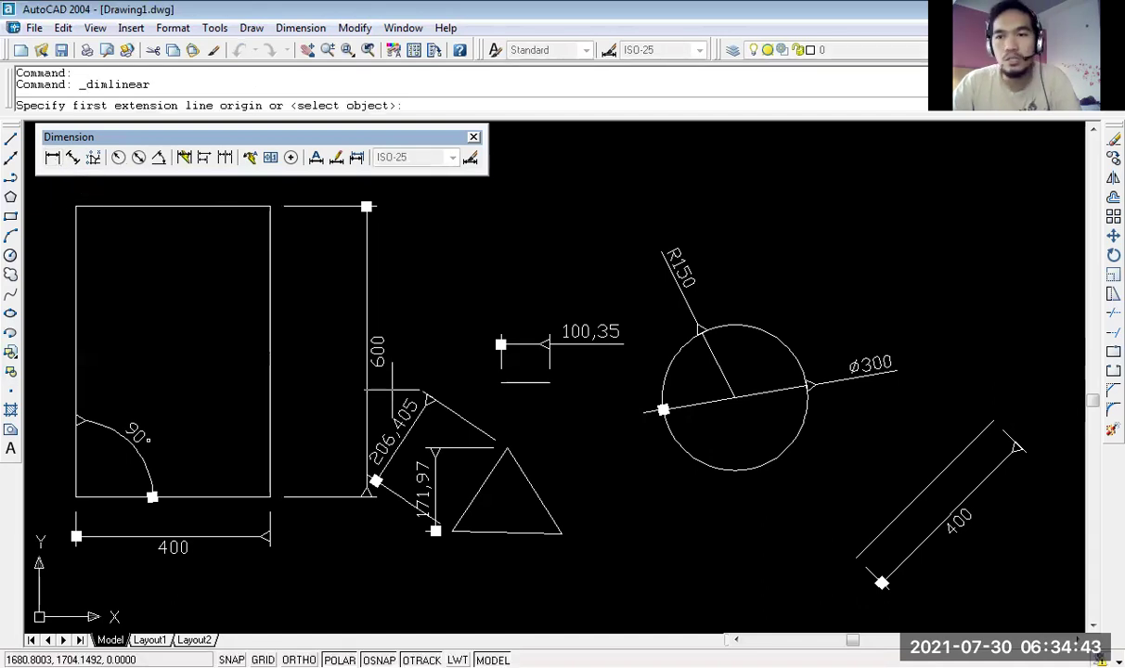
# Dimension the diagonal line's horizontal span as 282,843, placed above the line
pyautogui.click(856, 557)
pyautogui.click(993, 422)
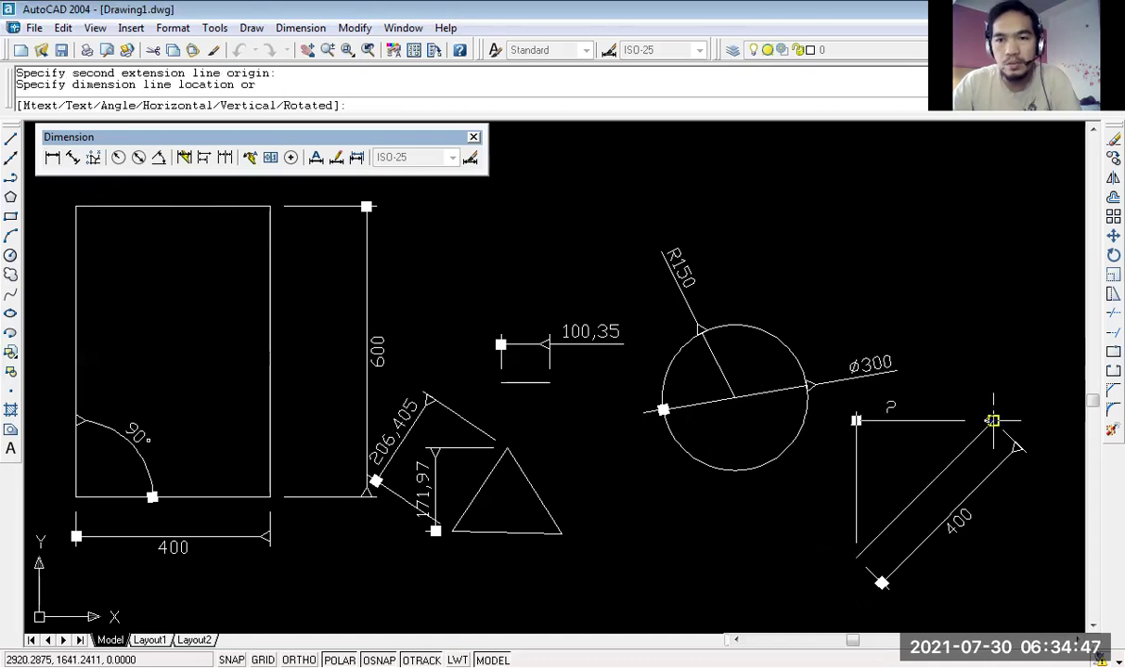
pyautogui.click(993, 421)
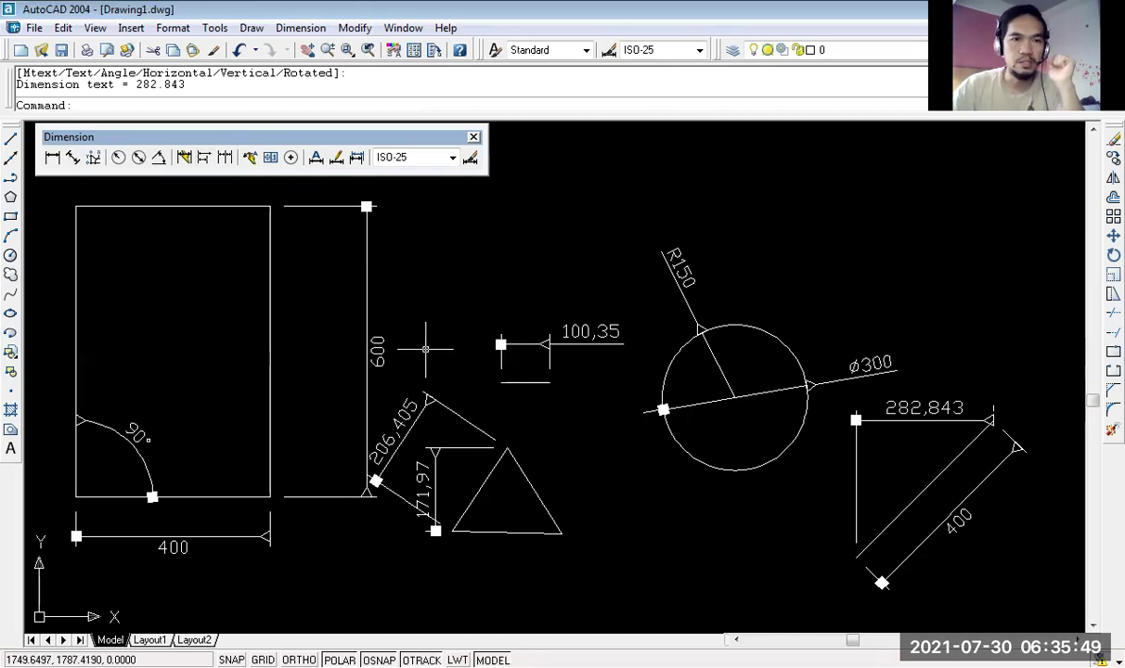
# Draw a small rectangle in the empty space above the existing shapes
pyautogui.scroll(-1, 425, 349)
pyautogui.moveTo(425, 349); pyautogui.dragTo(471, 397, button='middle')
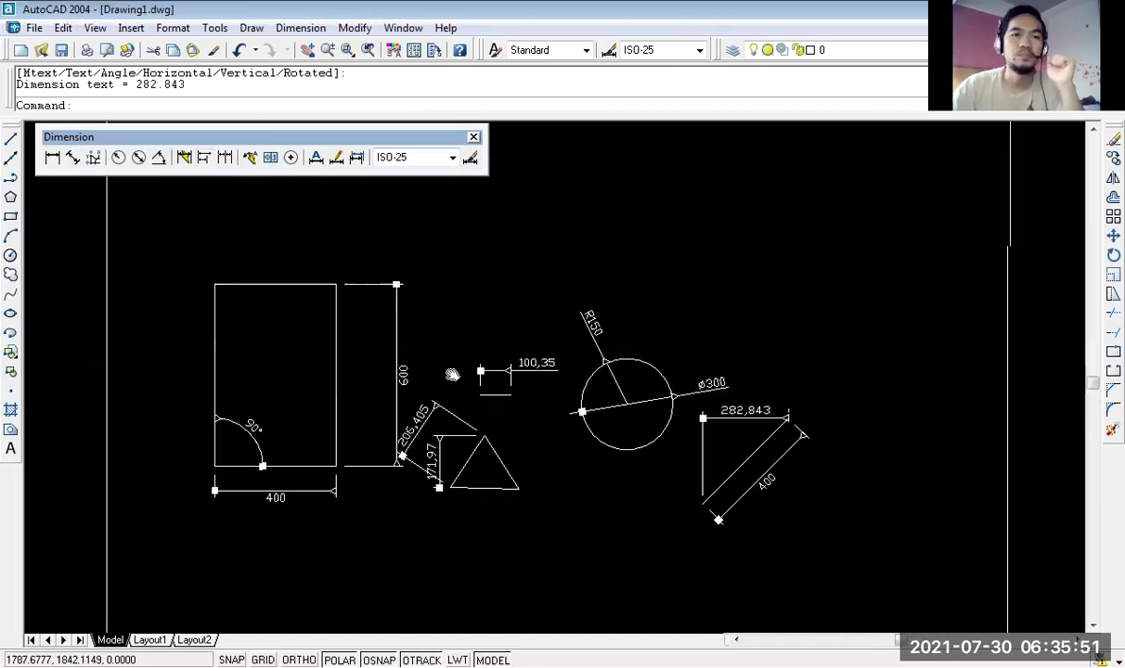
pyautogui.moveTo(445, 357)
pyautogui.mouseDown(button='middle')
pyautogui.moveTo(509, 292)
pyautogui.moveTo(529, 313)
pyautogui.moveTo(422, 351)
pyautogui.mouseUp(button='middle')
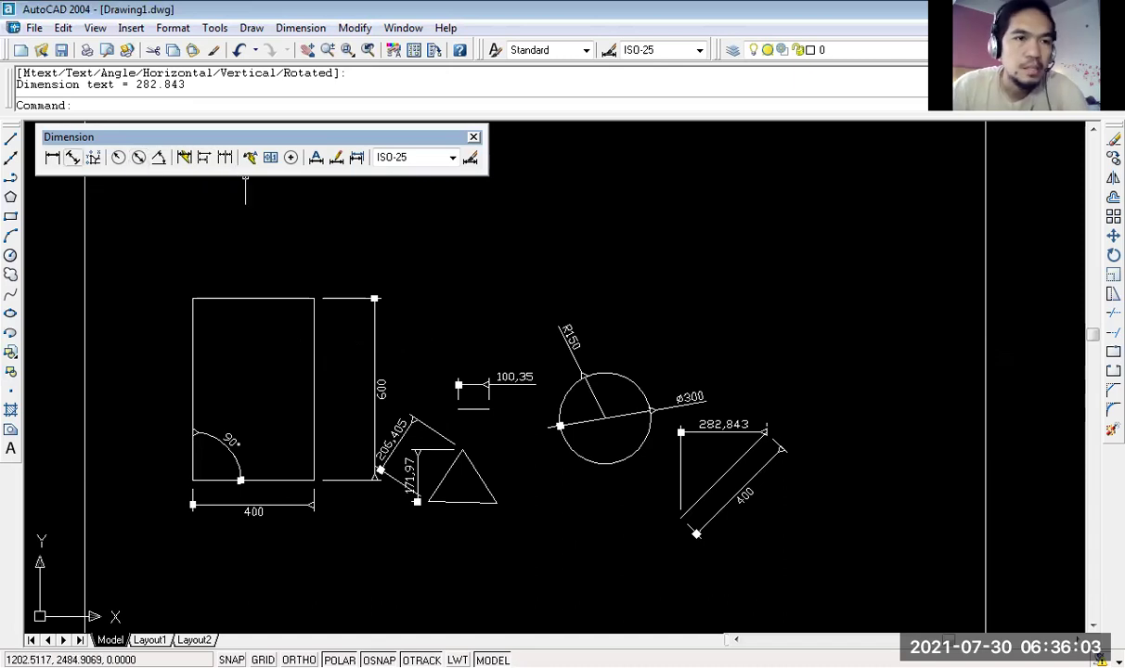
pyautogui.click(10, 216)
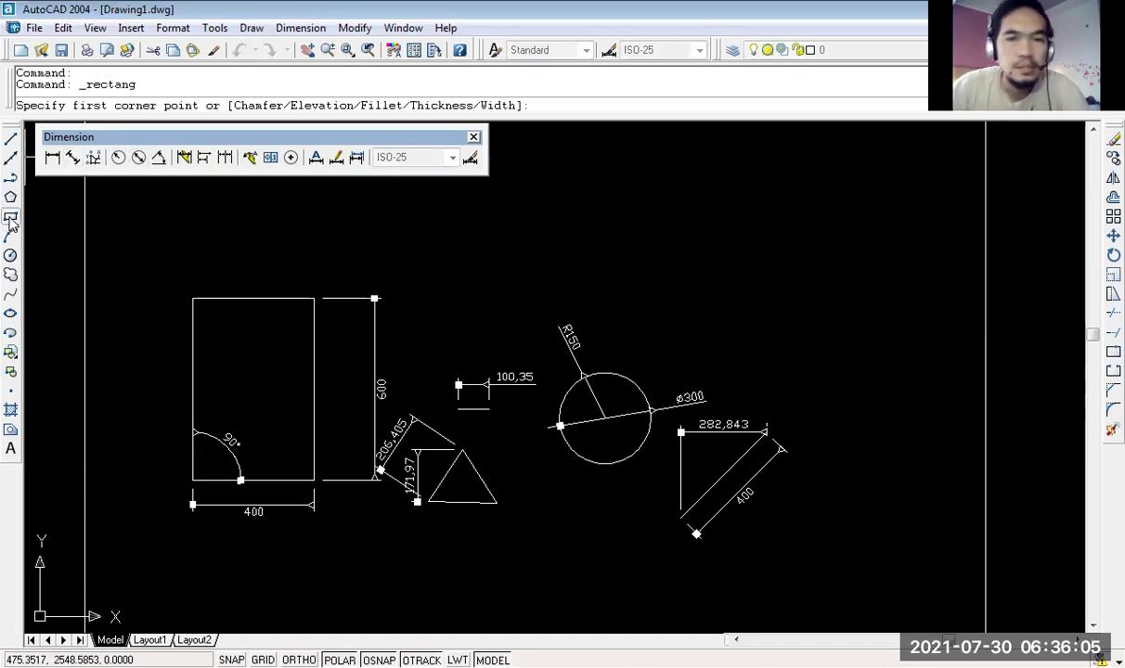
pyautogui.click(487, 237)
pyautogui.click(622, 278)
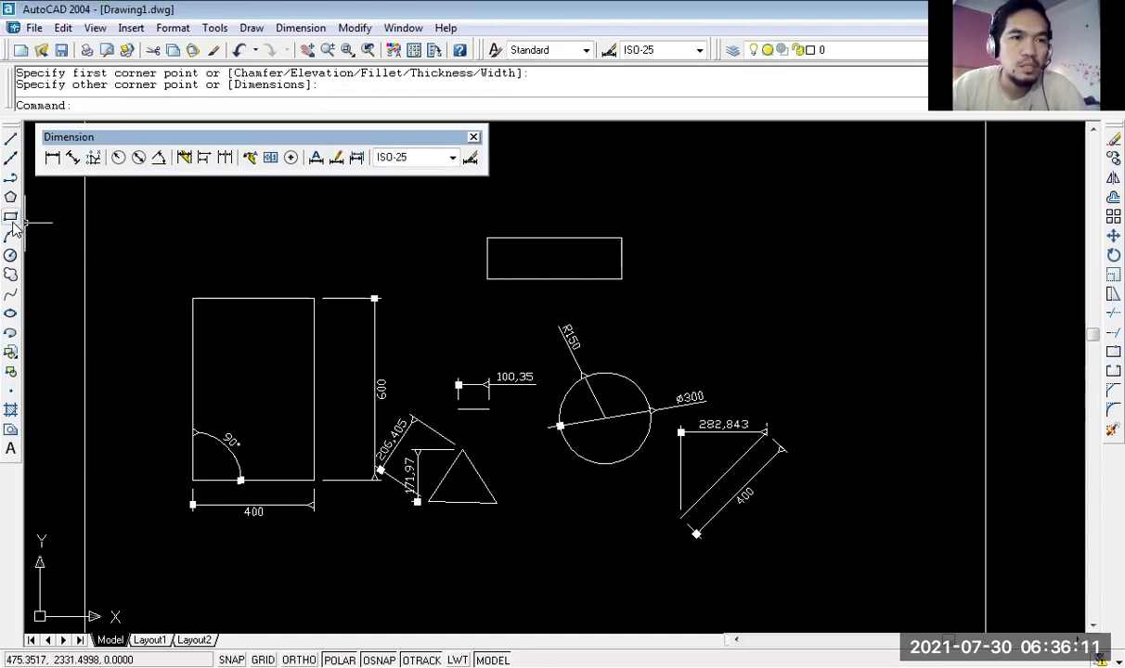
# Draw a horizontal line extending right from the rectangle's top-right corner
pyautogui.click(17, 138)
pyautogui.click(622, 237)
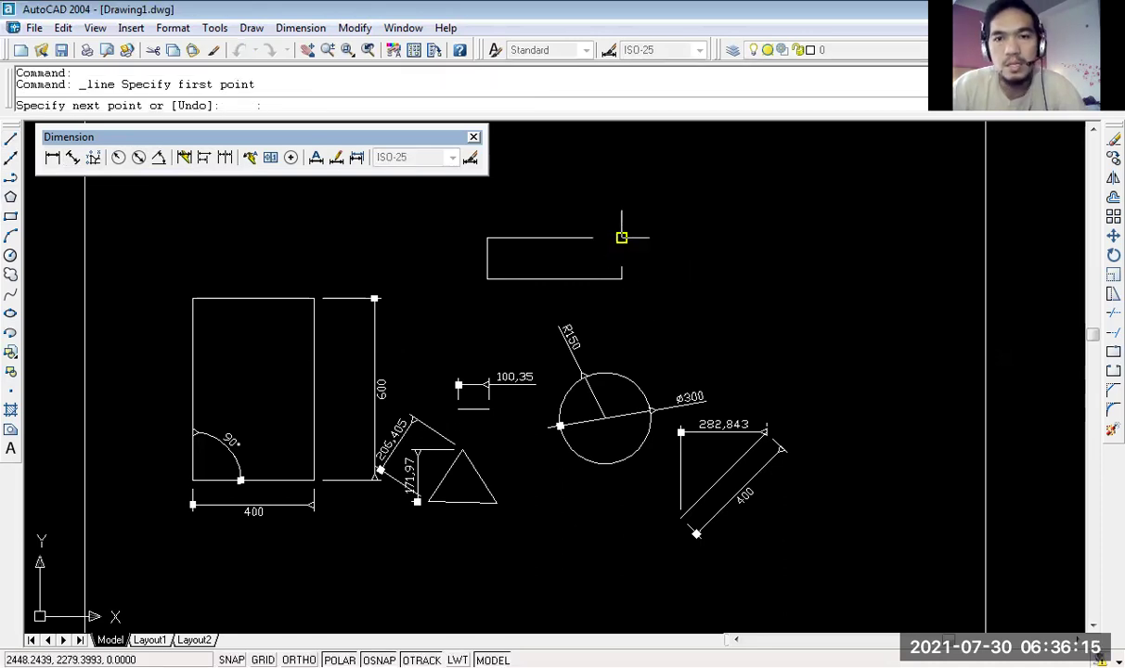
pyautogui.click(742, 238)
pyautogui.press('Return')
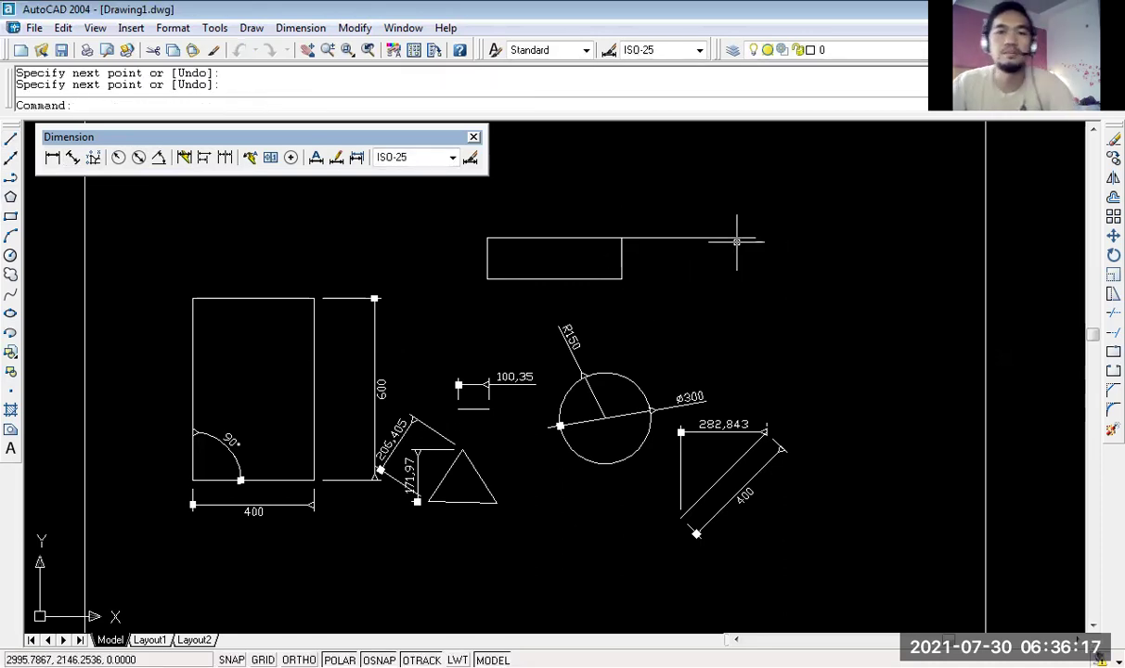
pyautogui.moveTo(726, 223); pyautogui.dragTo(692, 283, button='middle')
pyautogui.scroll(1, 676, 319)
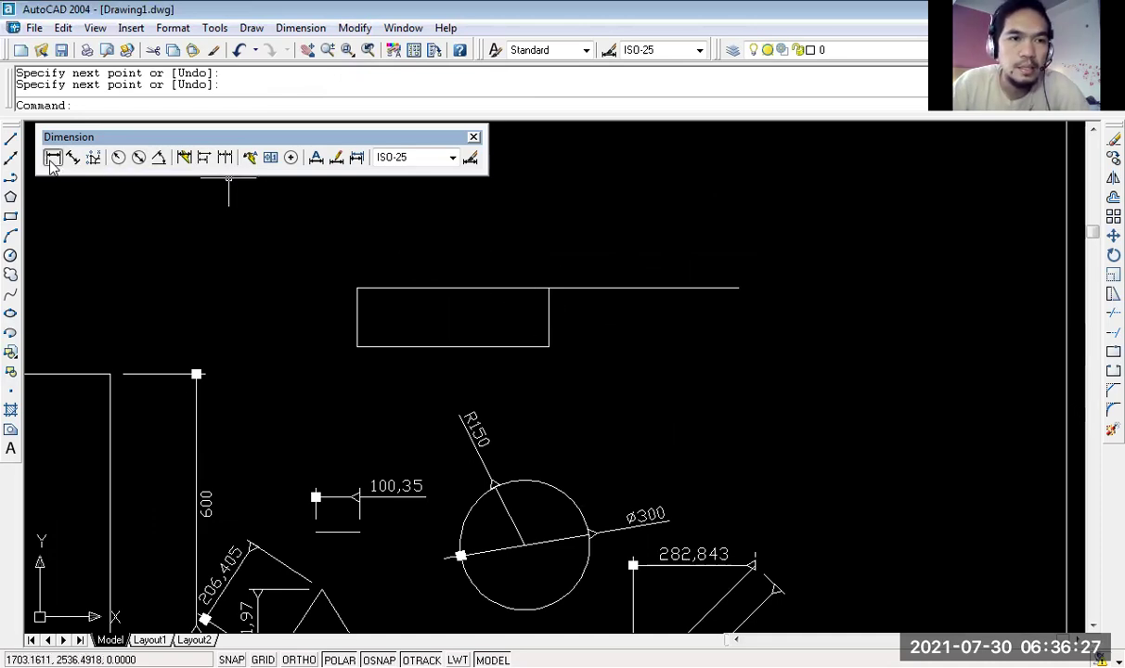
# Dimension the rectangle's top width as 443,249, then add a baseline 883,601 to the line's end
pyautogui.click(52, 157)
pyautogui.click(358, 288)
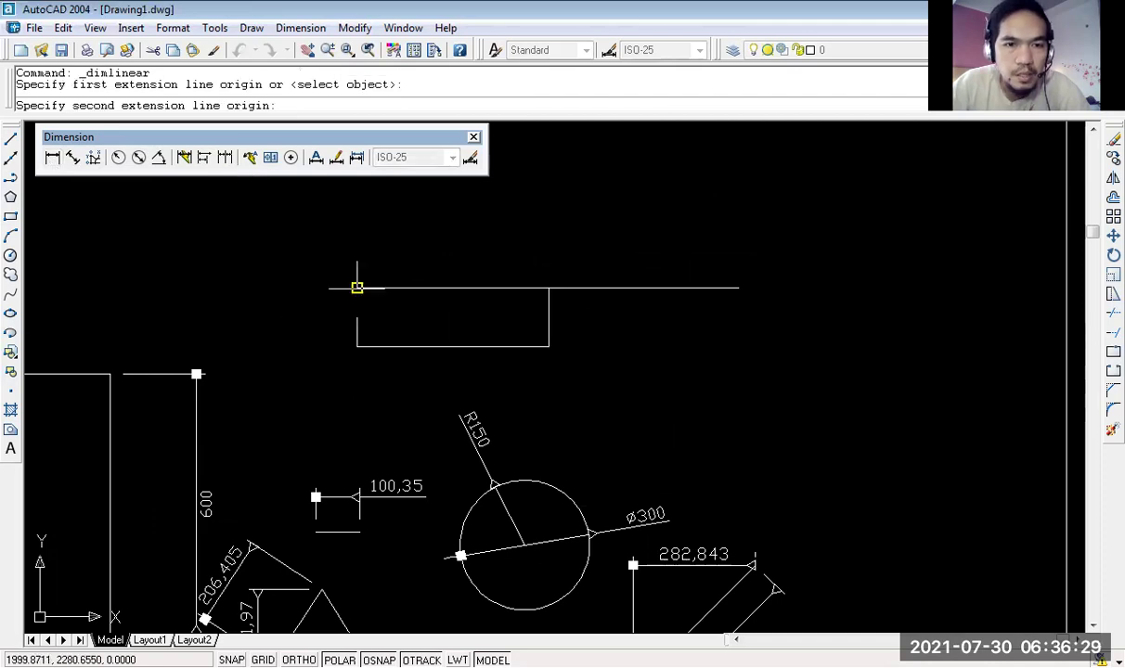
pyautogui.click(358, 287)
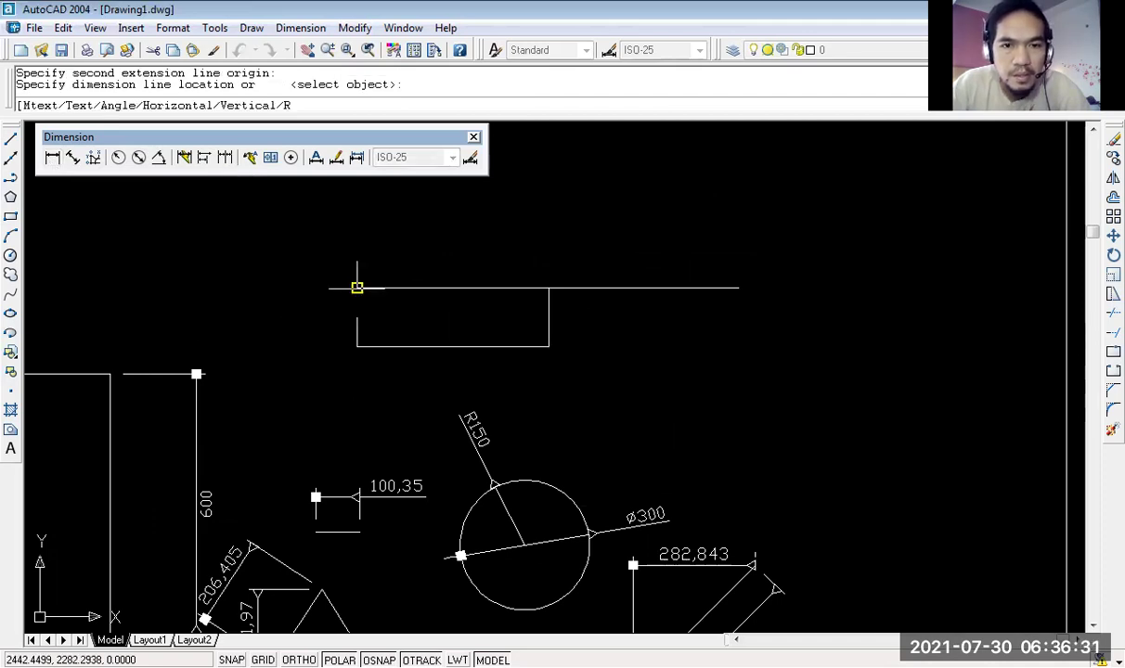
pyautogui.click(389, 259)
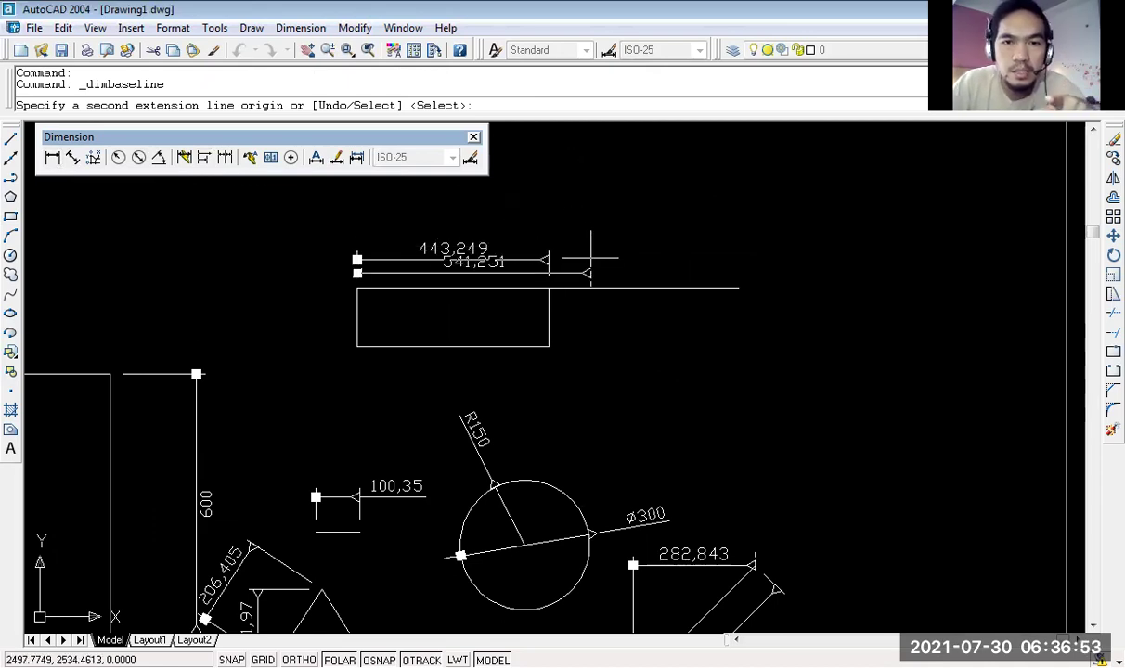
pyautogui.click(738, 288)
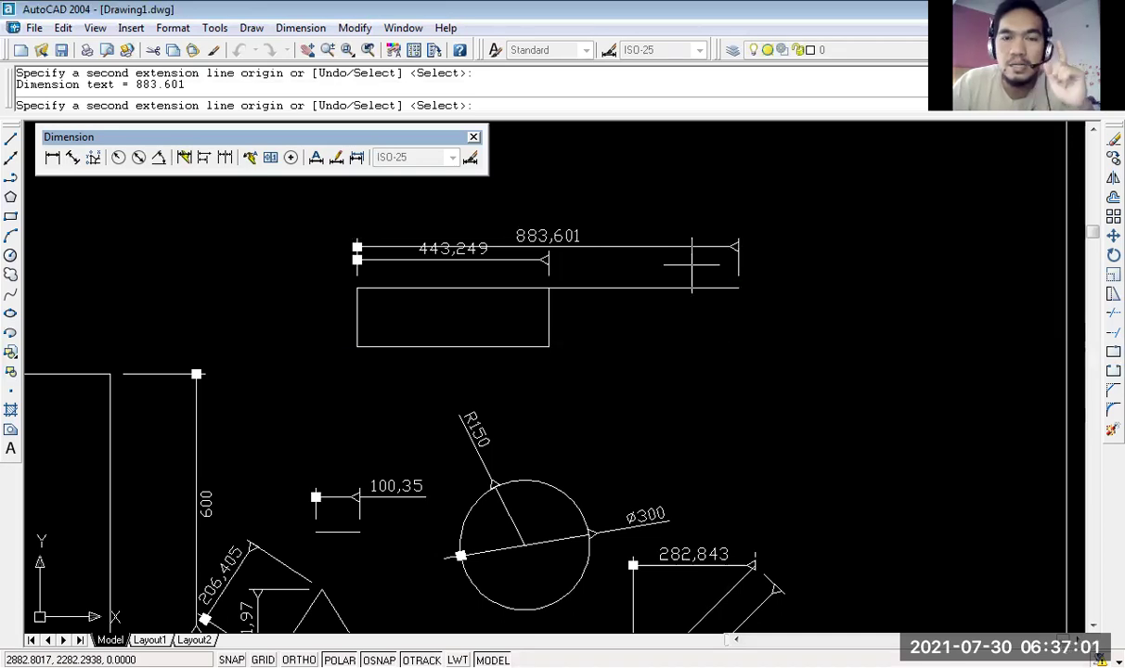
pyautogui.press('Return')
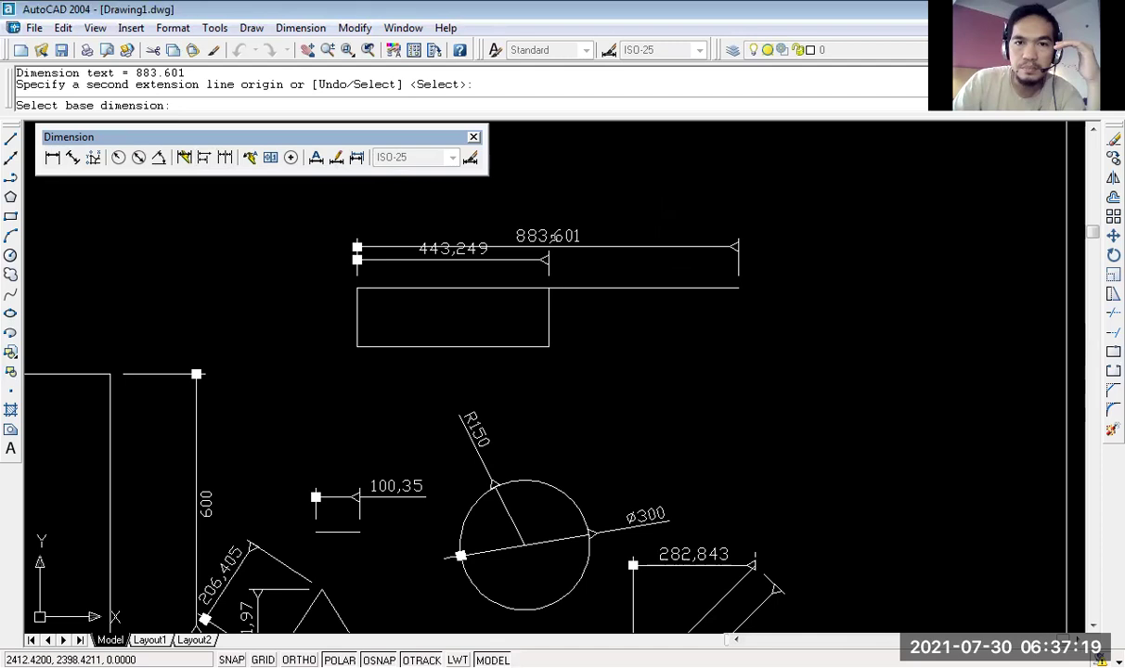
# Raise the 883,601 dimension so it sits clear above the 443,249 dimension
pyautogui.press('Escape')
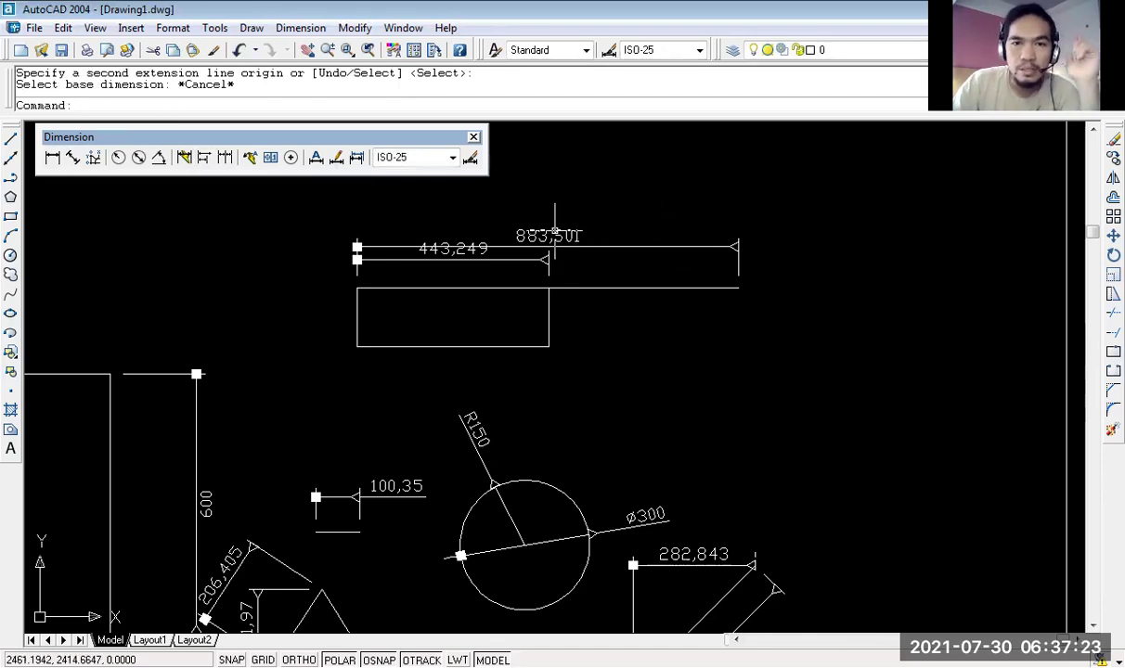
pyautogui.click(552, 236)
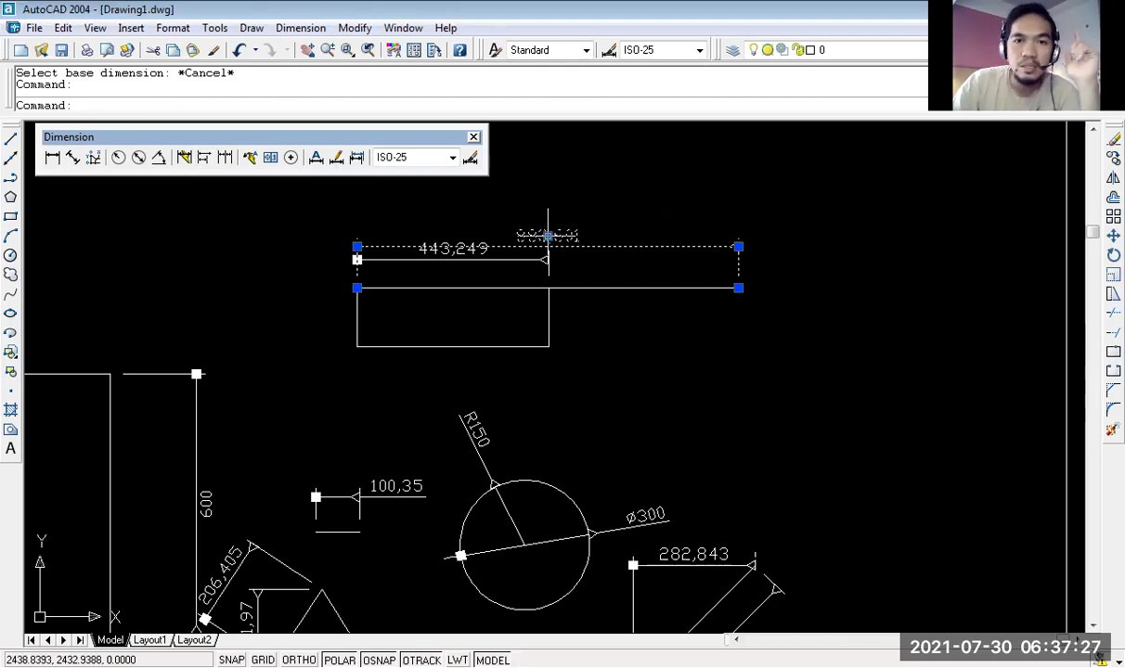
pyautogui.click(548, 235)
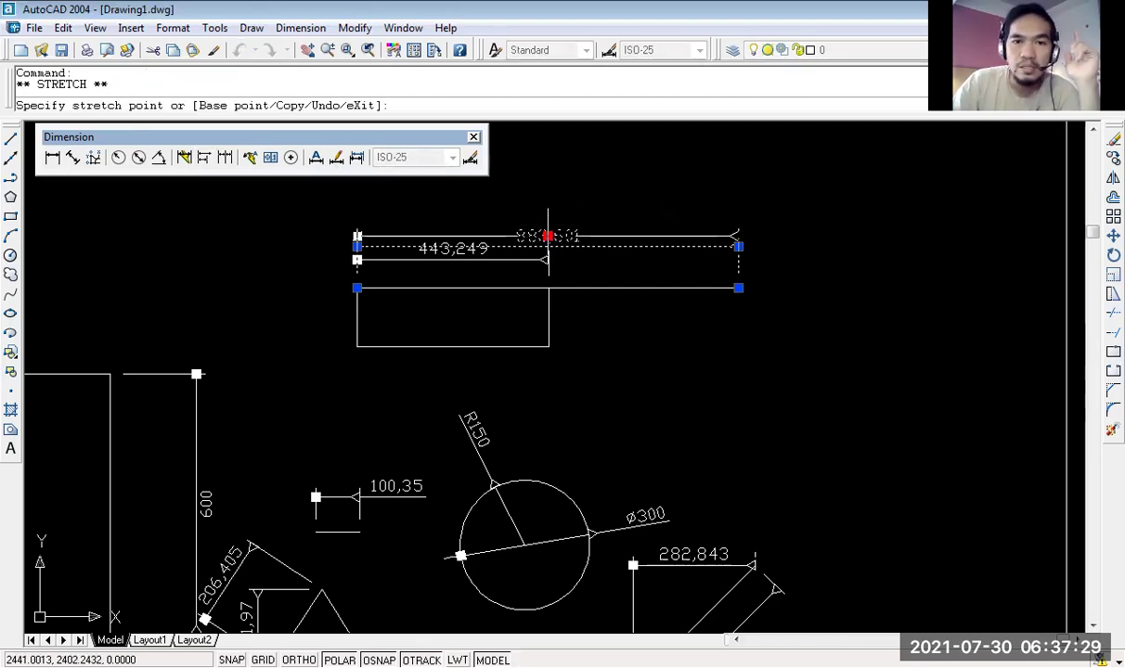
pyautogui.click(548, 206)
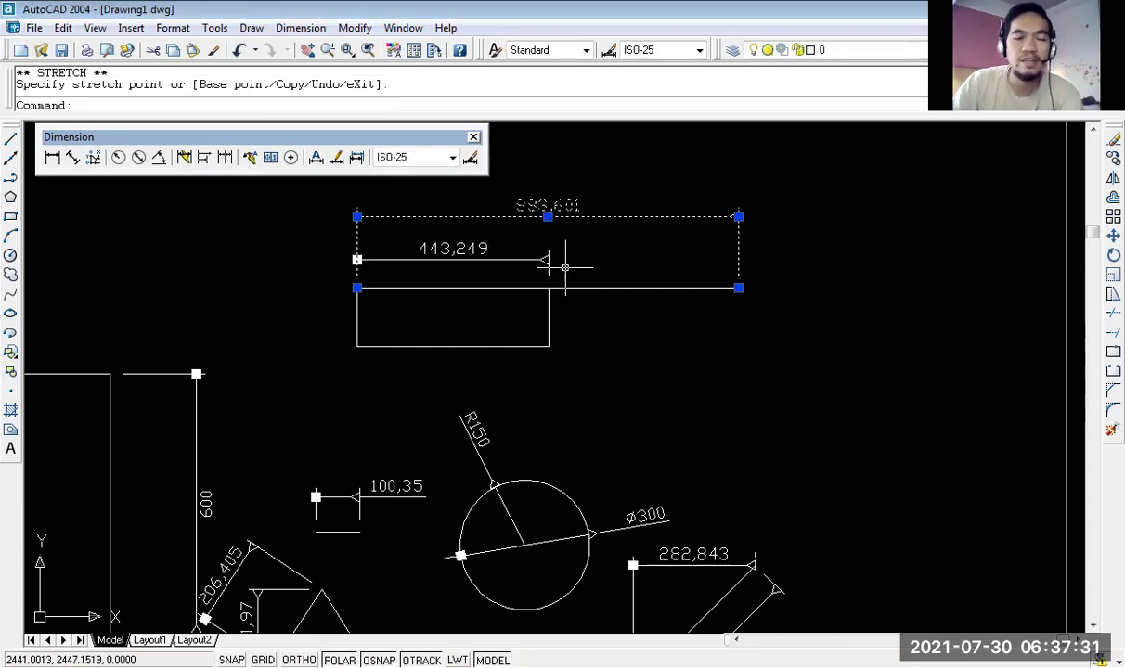
pyautogui.press('Escape')
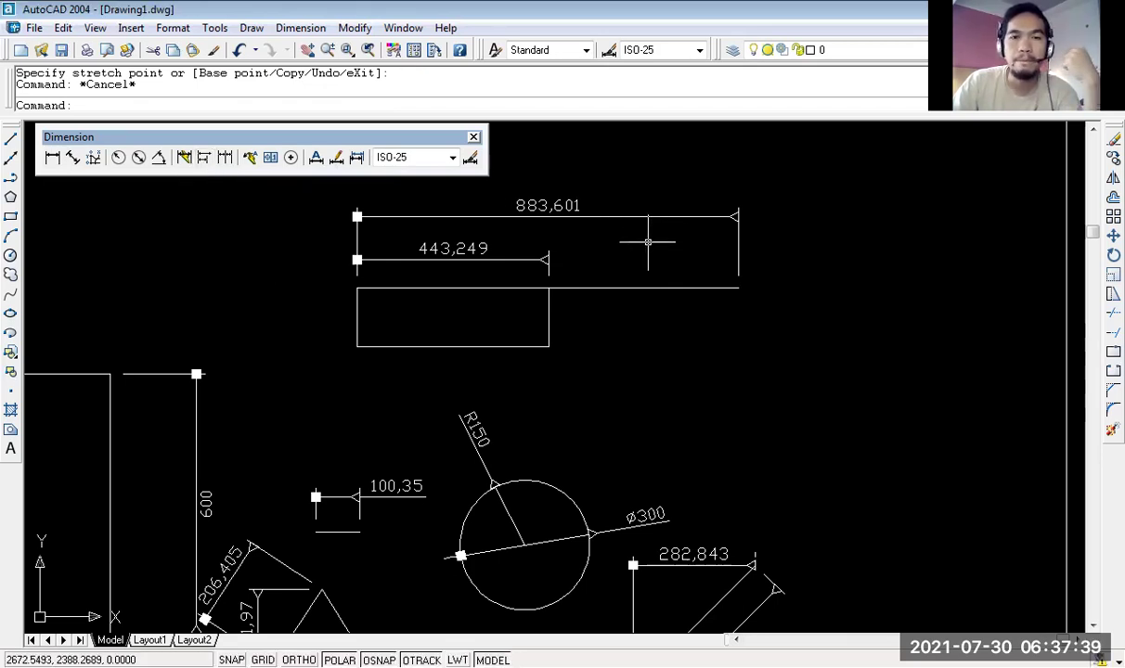
pyautogui.moveTo(620, 259); pyautogui.dragTo(469, 283, button='middle')
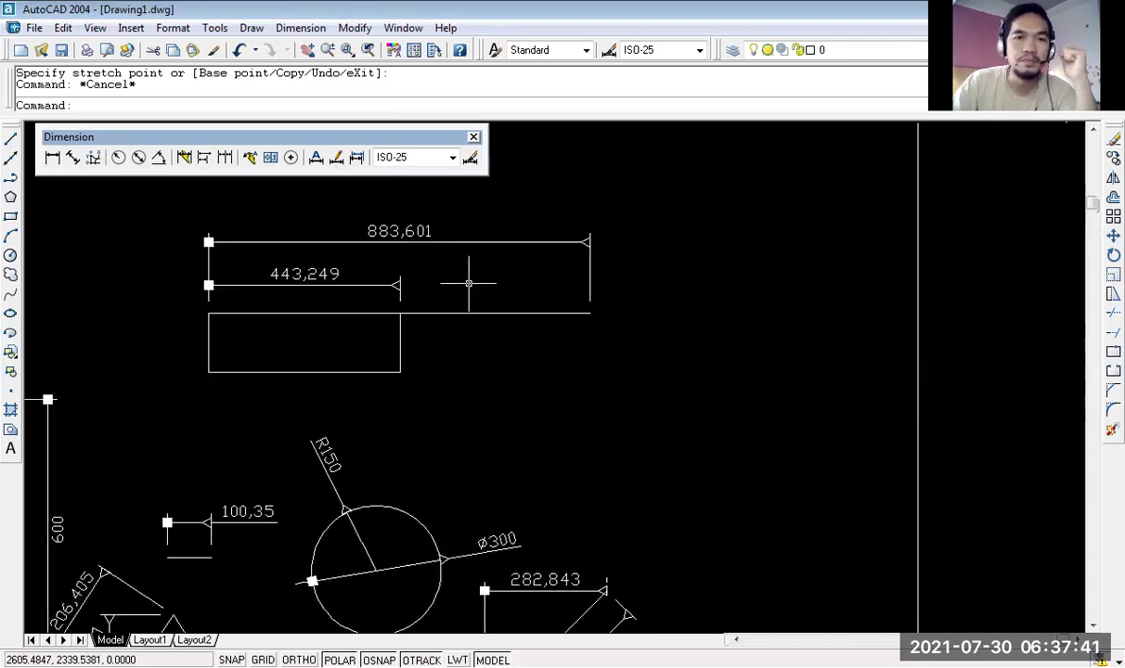
# Copy the rectangle and its line to a spot below and right of the original
pyautogui.click(1113, 157)
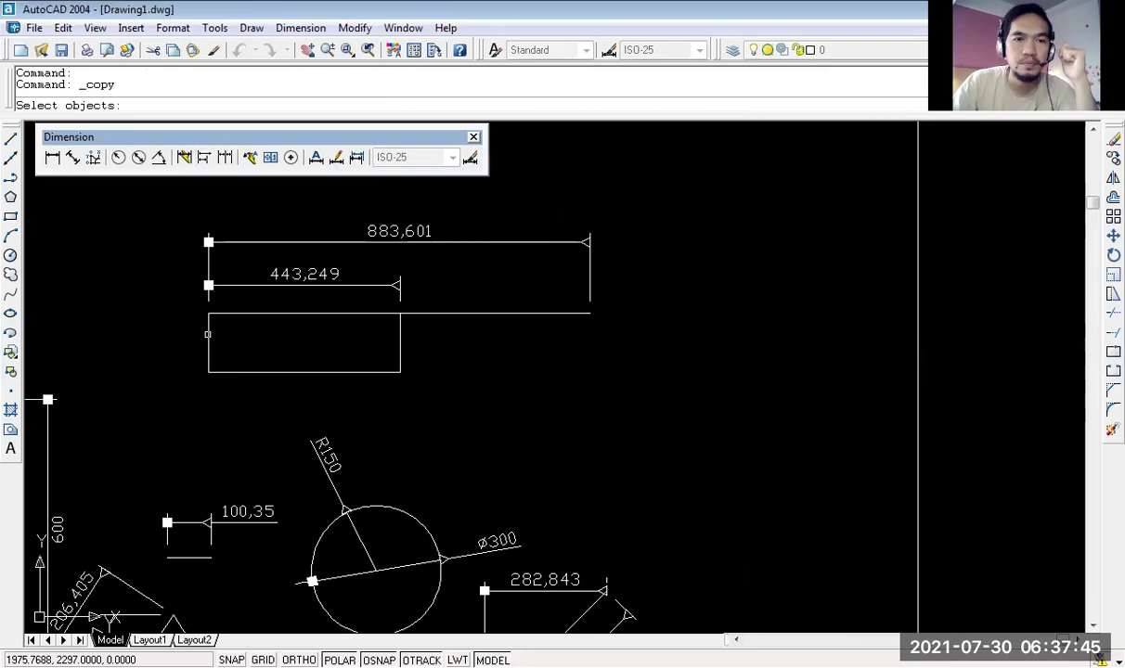
pyautogui.click(206, 334)
pyautogui.press('Return')
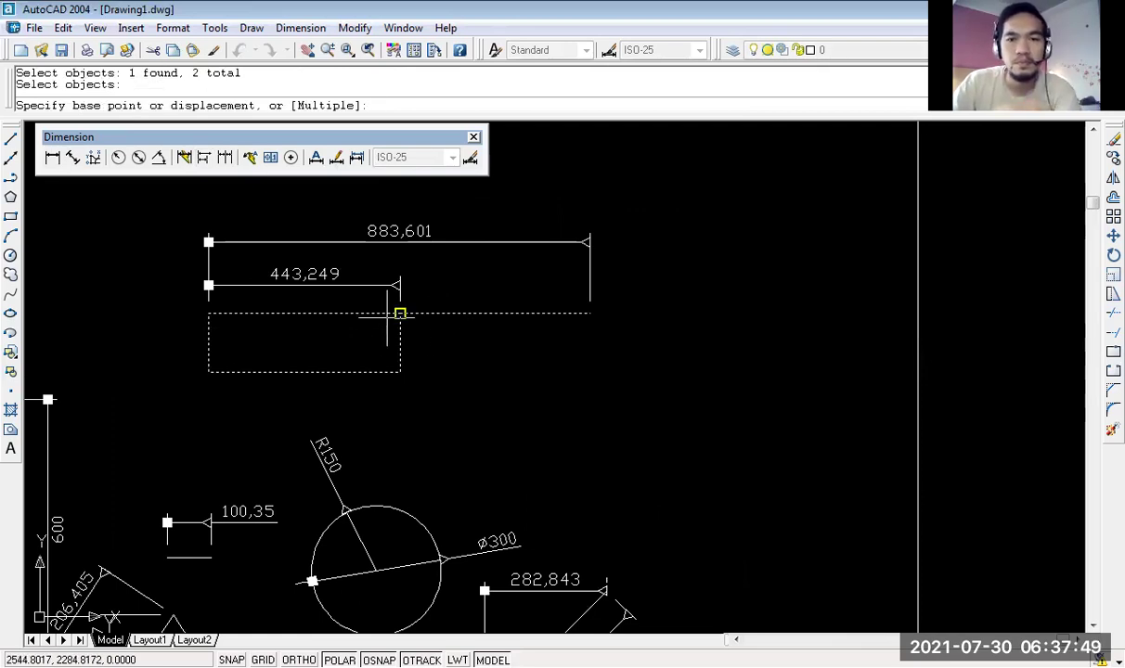
pyautogui.click(399, 314)
pyautogui.click(652, 397)
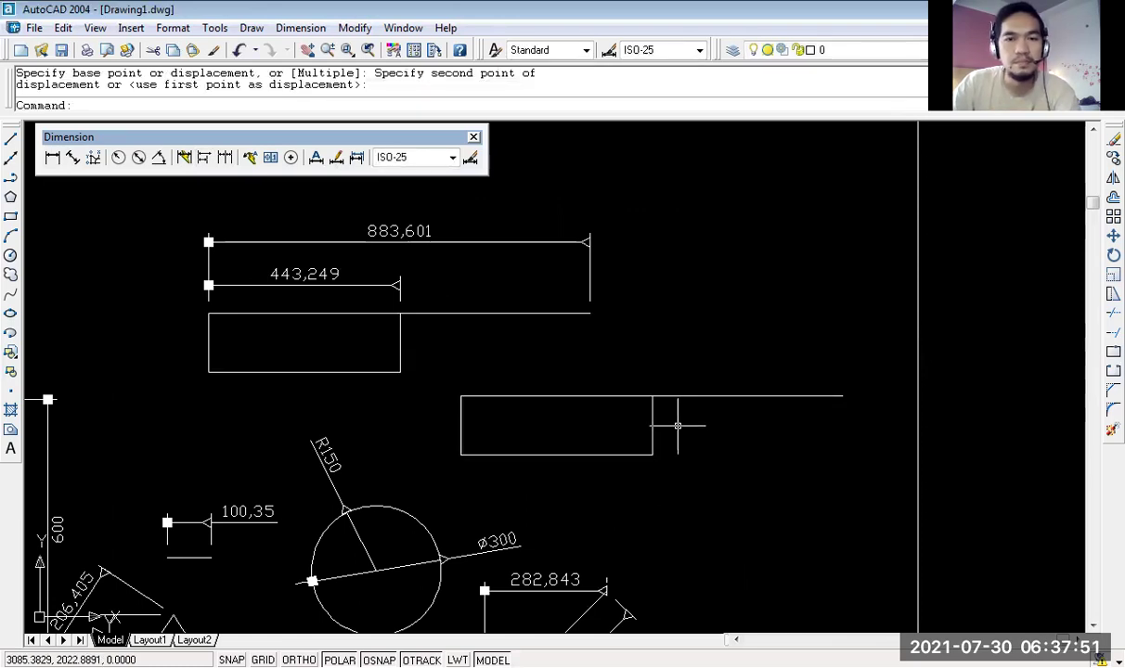
pyautogui.press('Escape')
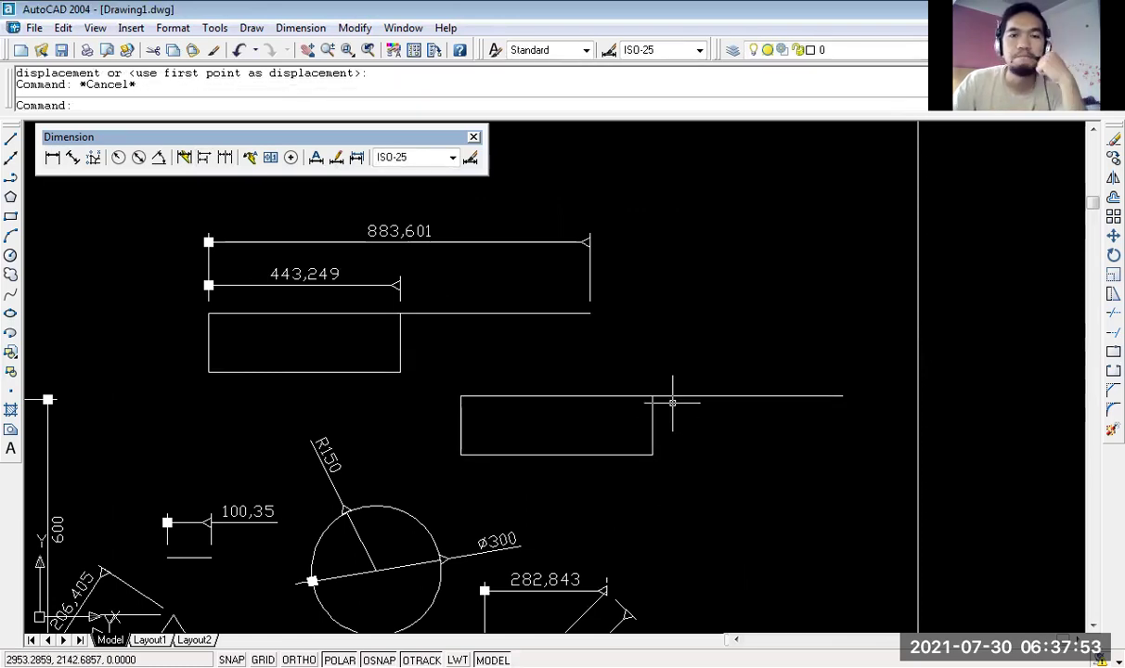
pyautogui.moveTo(622, 368); pyautogui.dragTo(623, 327, button='middle')
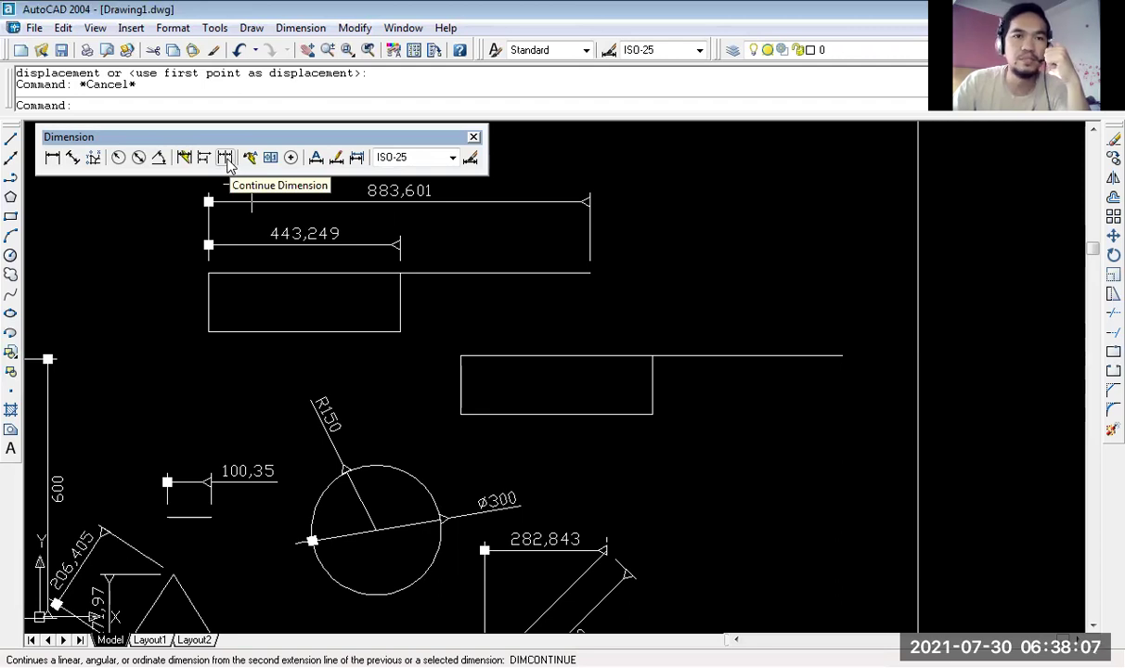
# Dimension the copied rectangle's top width as 443,249
pyautogui.click(53, 159)
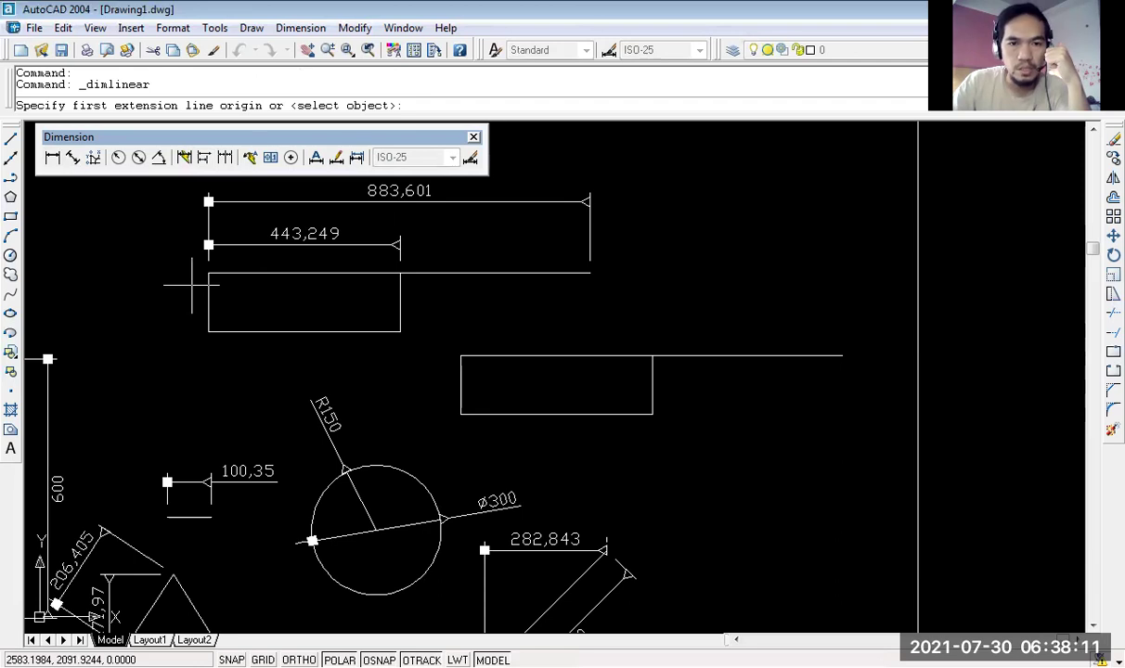
pyautogui.click(461, 356)
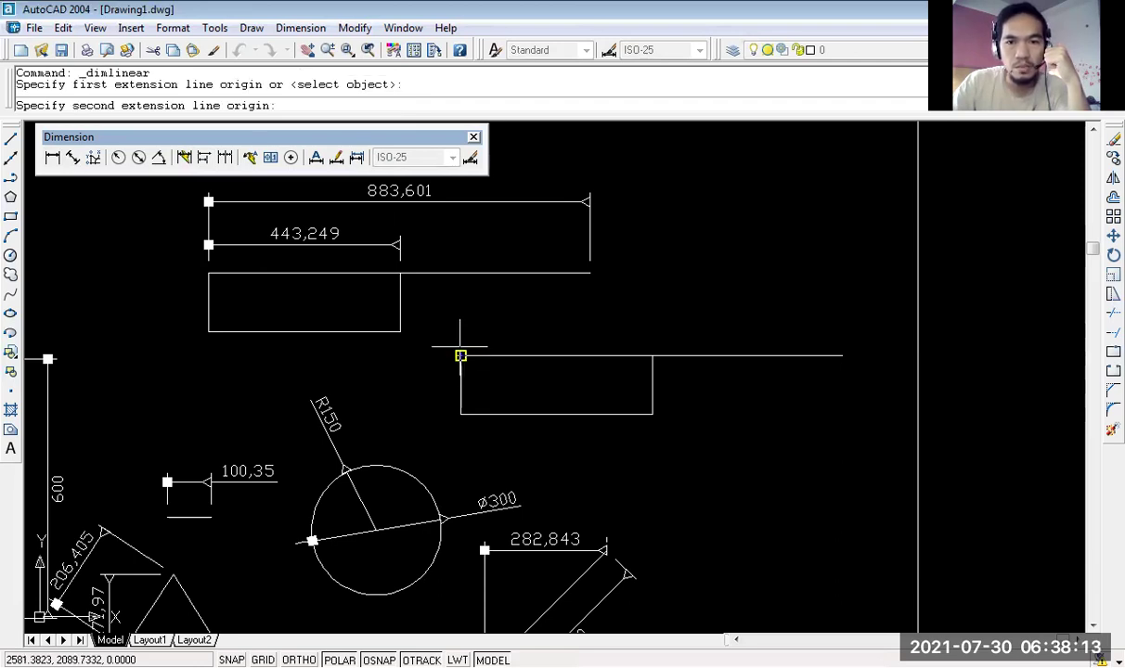
pyautogui.click(652, 356)
pyautogui.click(653, 330)
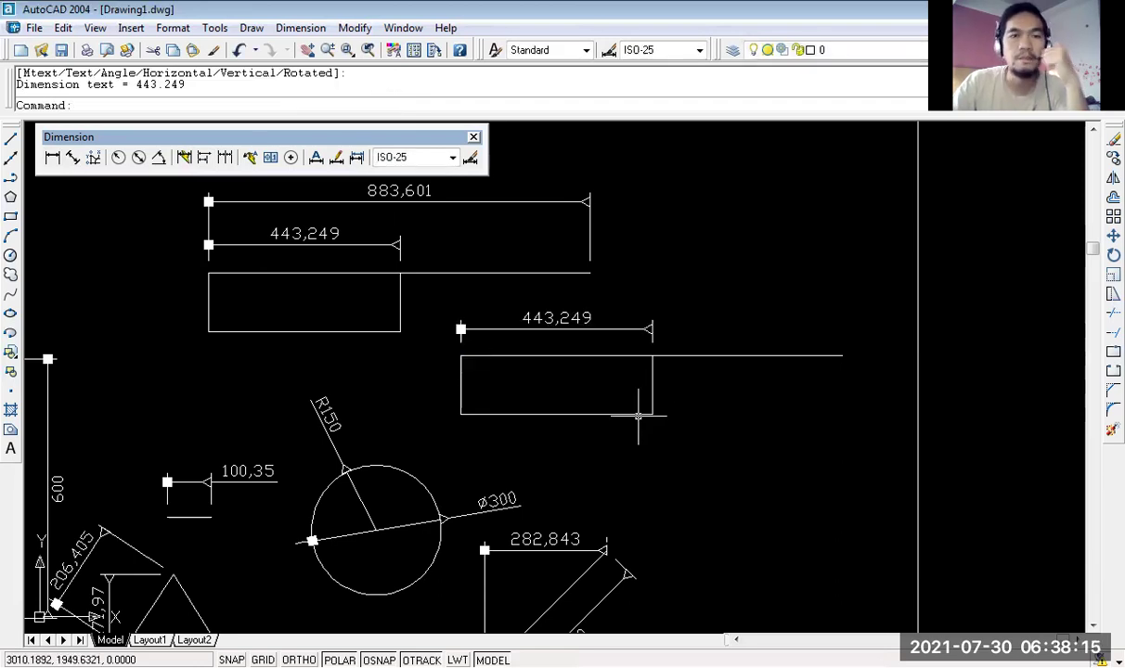
# Add a continued 440,352 dimension reaching the right end of the copy's line
pyautogui.click(224, 158)
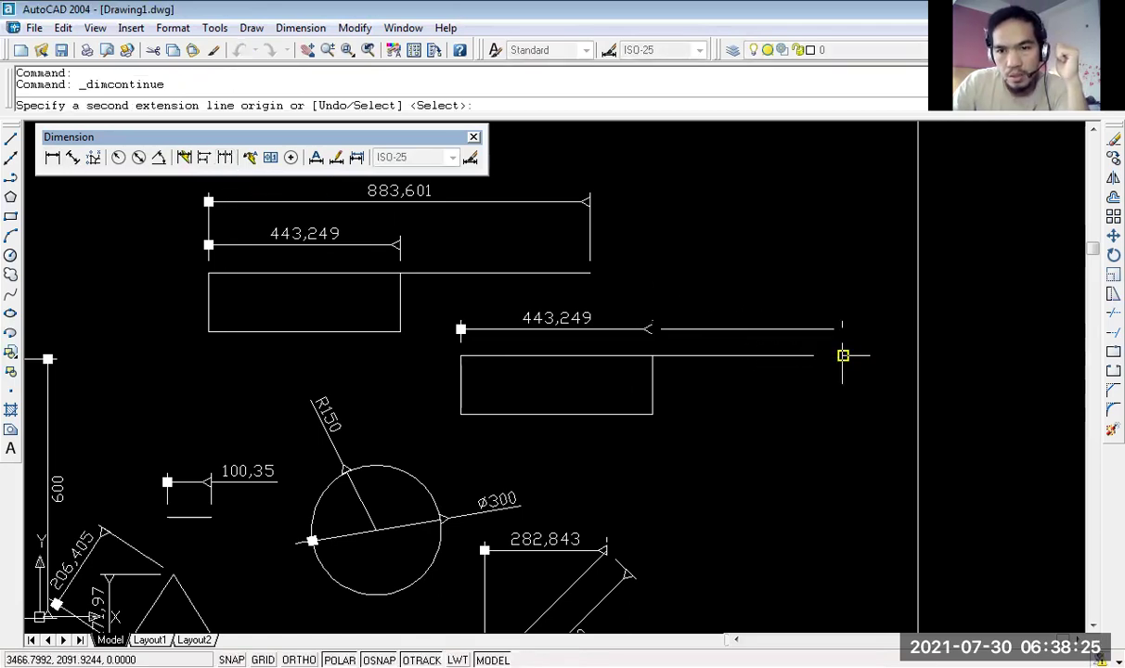
pyautogui.click(843, 356)
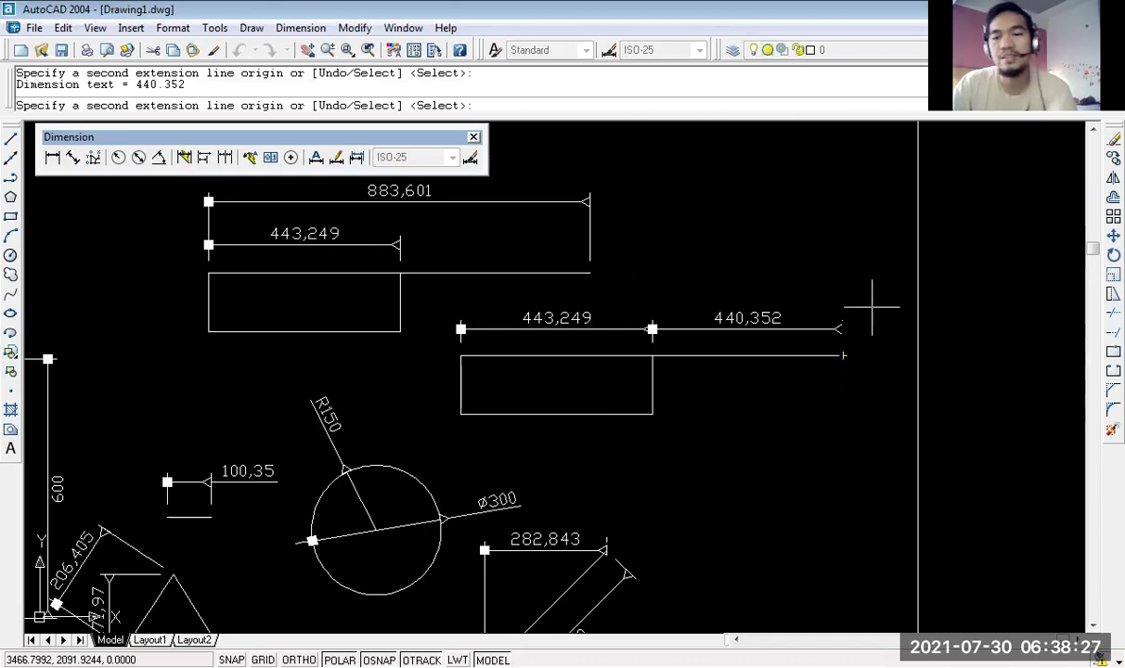
pyautogui.press('Return')
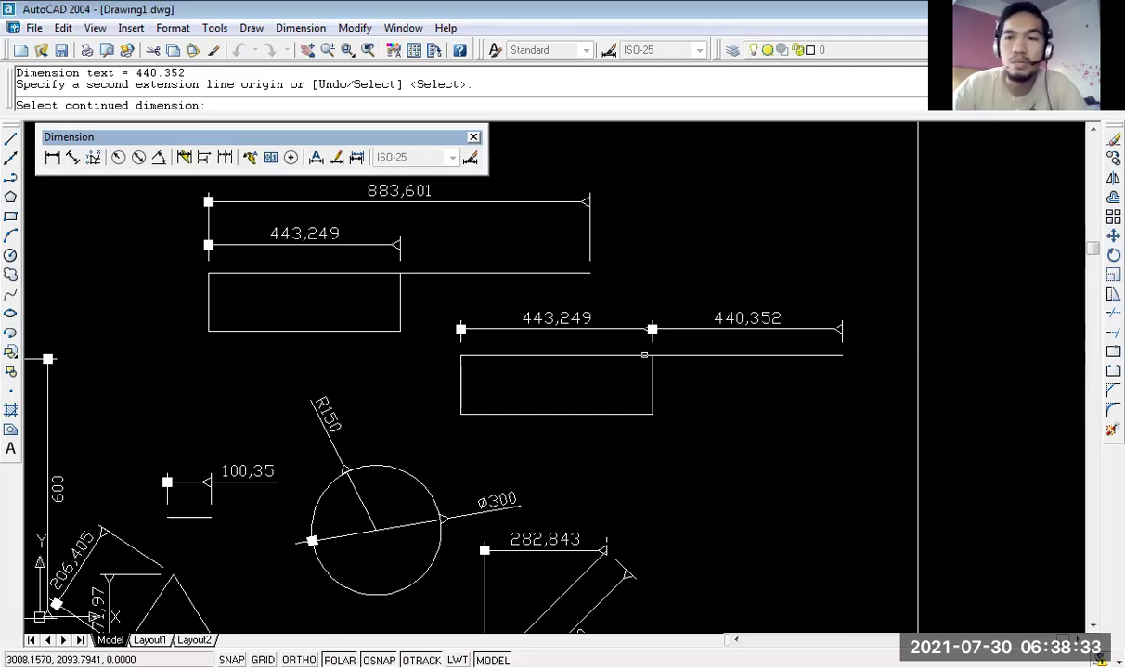
# End the continue command and frame all the dimensioned shapes in the view
pyautogui.press('Escape')
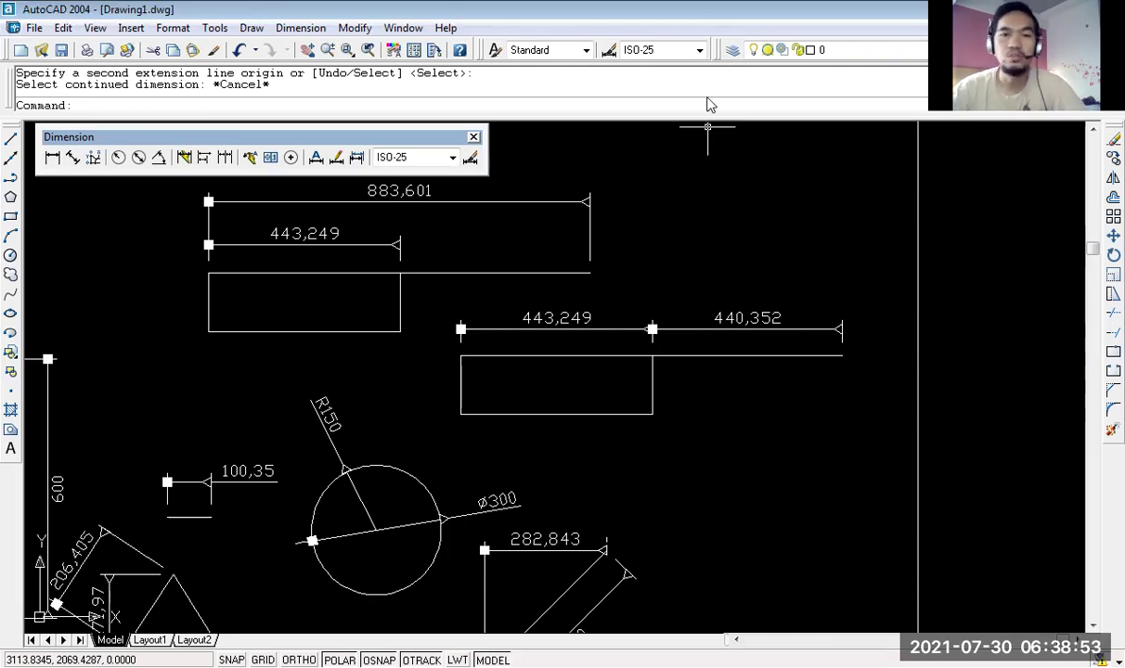
pyautogui.scroll(-2, 461, 420)
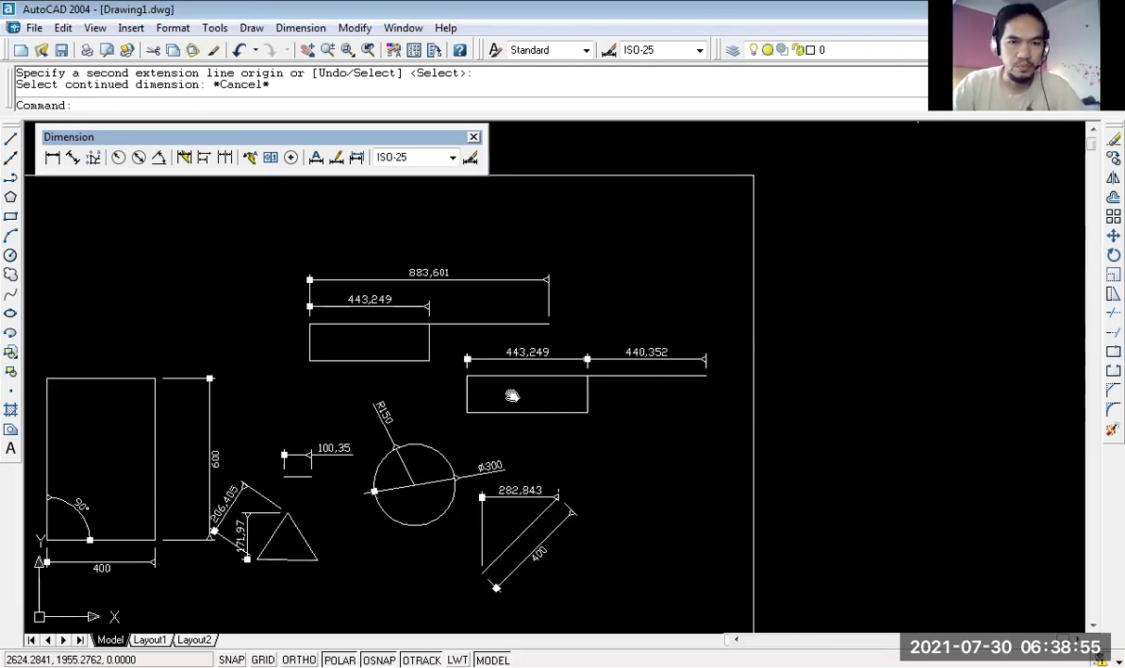
pyautogui.moveTo(509, 394); pyautogui.dragTo(722, 343, button='middle')
pyautogui.scroll(2, 689, 396)
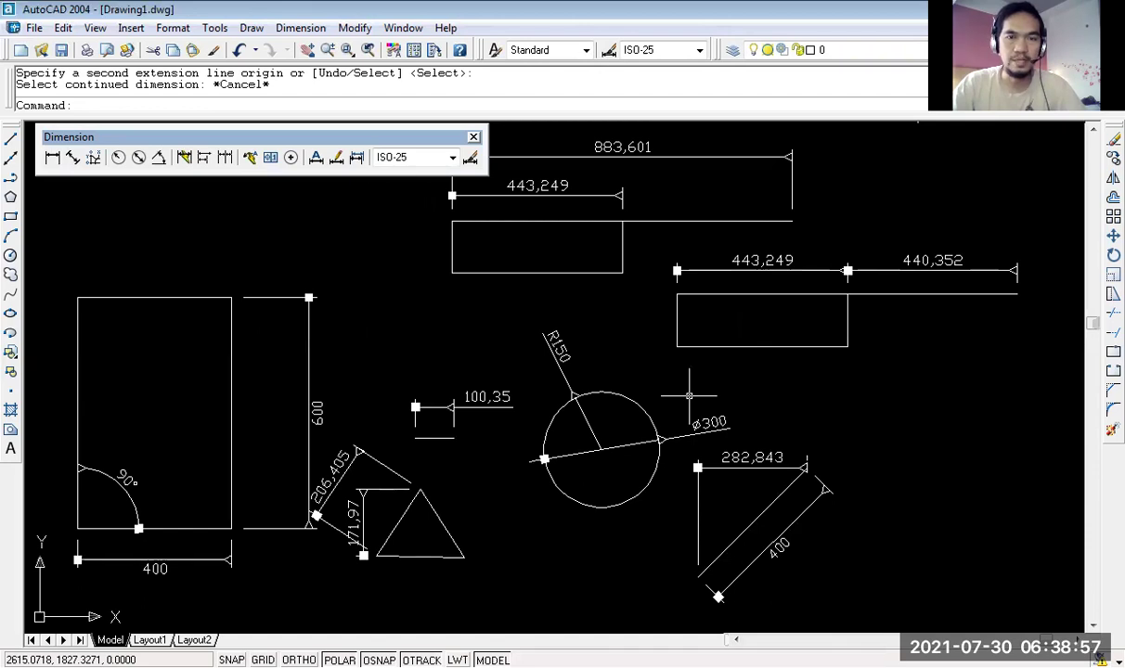